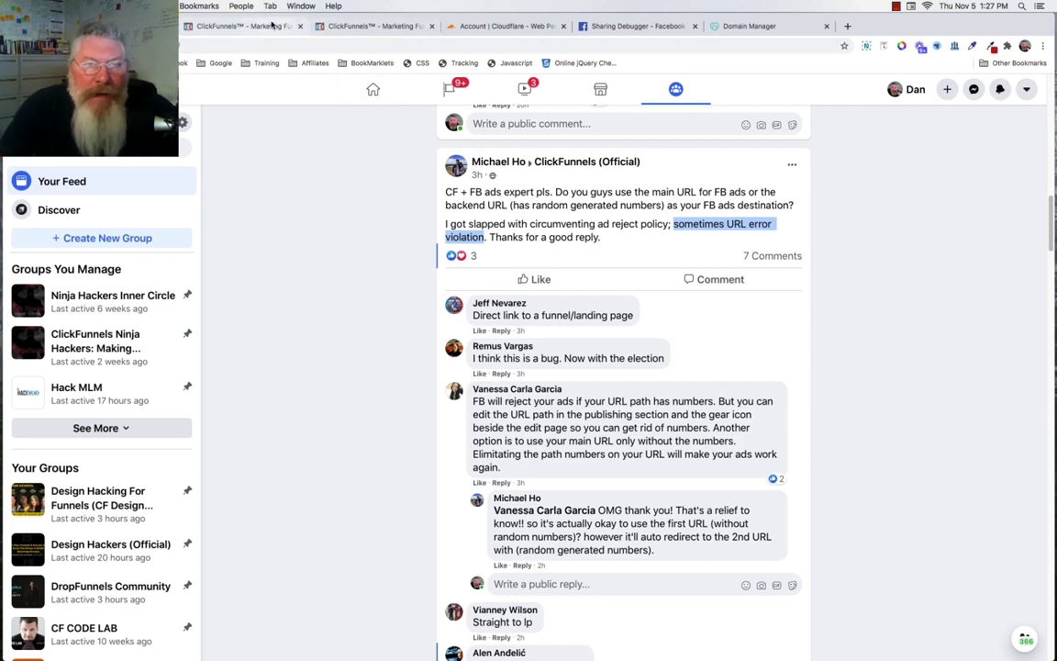
- Switch to ClickFunnels and build a custom funnel named "******** Demo Funnel 1" with the group tag Test Funnels
left_click(258, 27)
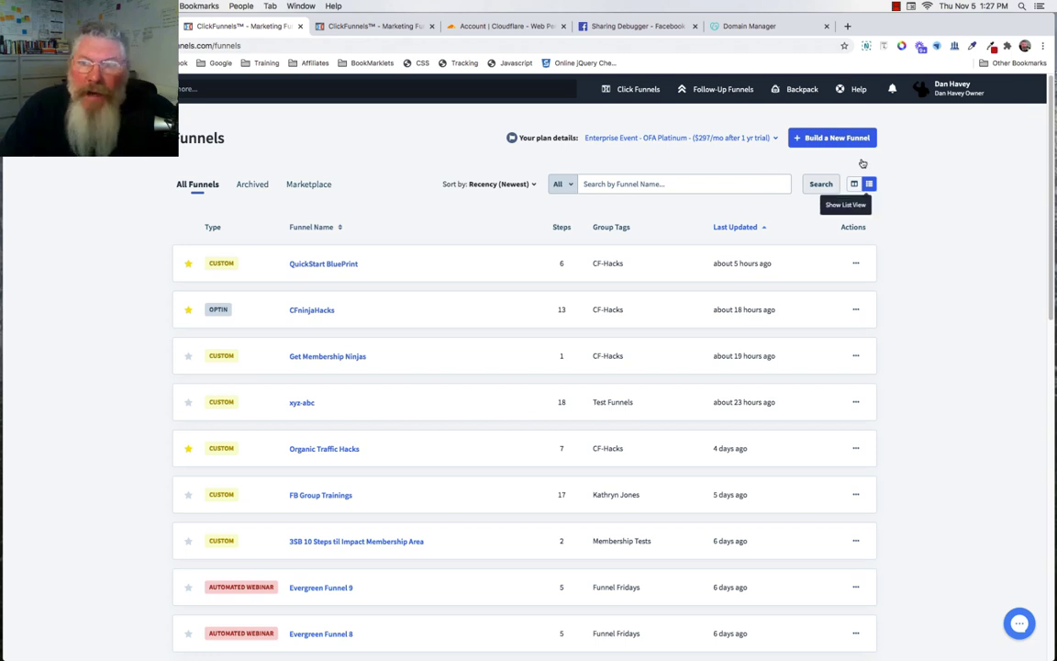
left_click(831, 139)
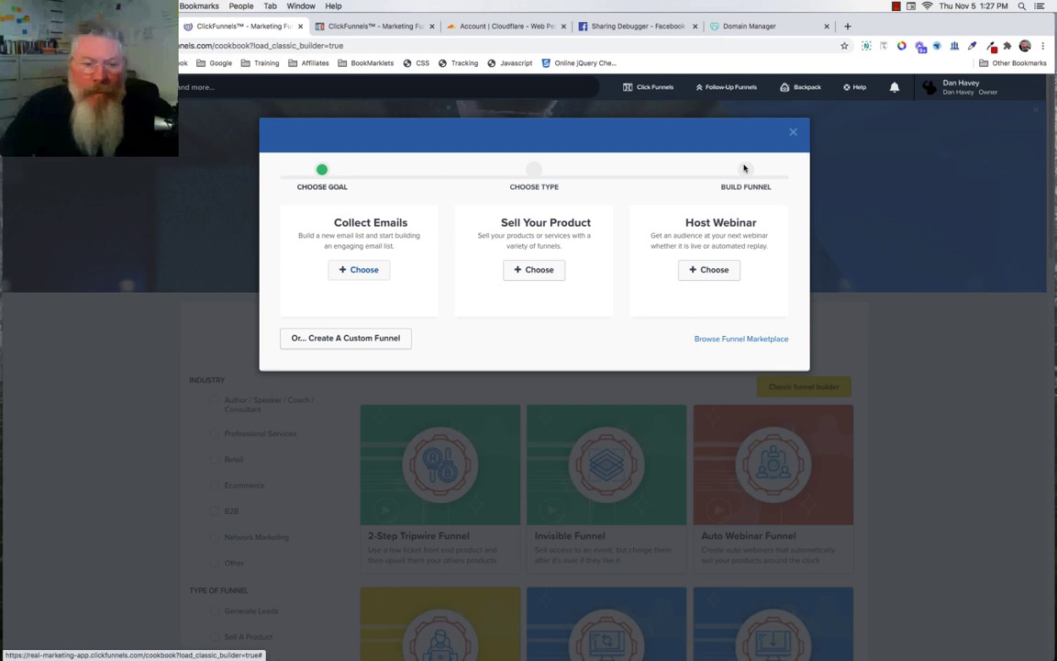
left_click(358, 342)
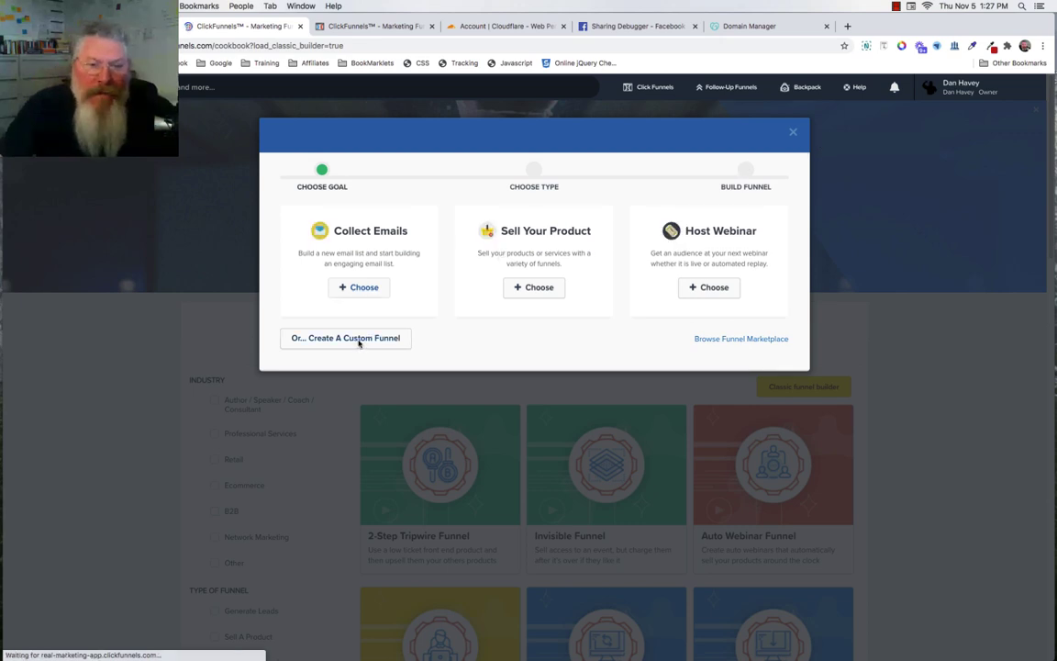
left_click(421, 231)
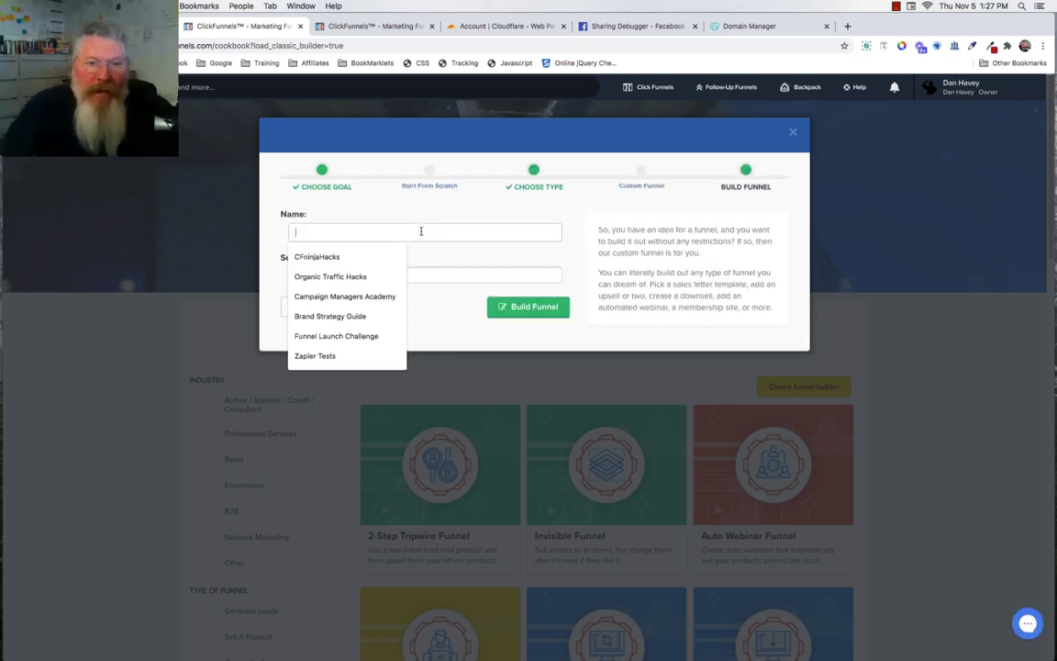
type("D")
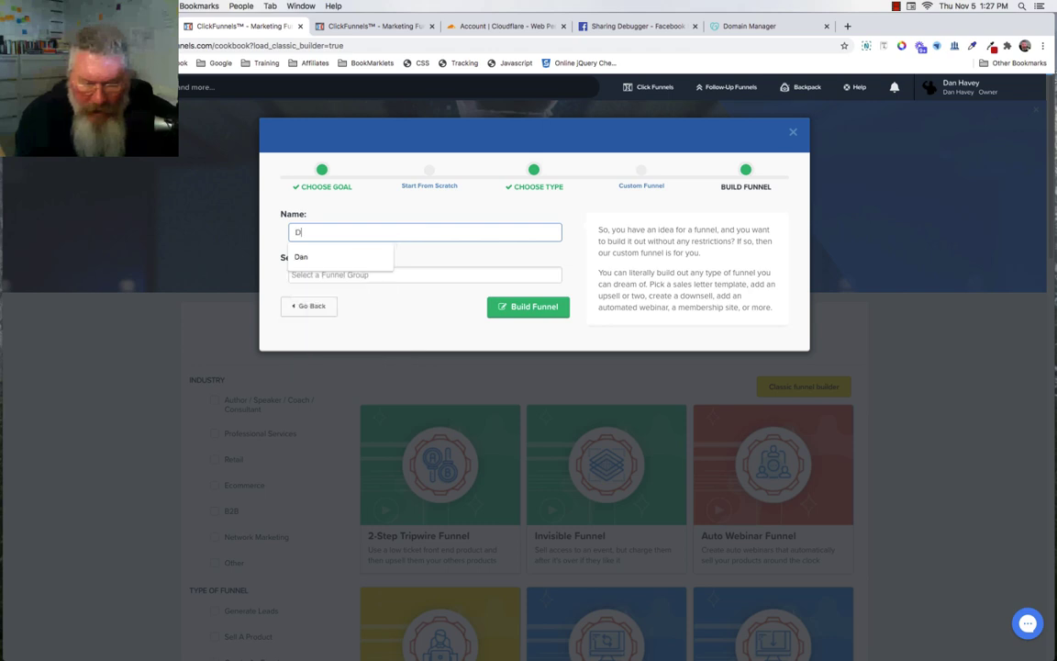
type("emo Funnel")
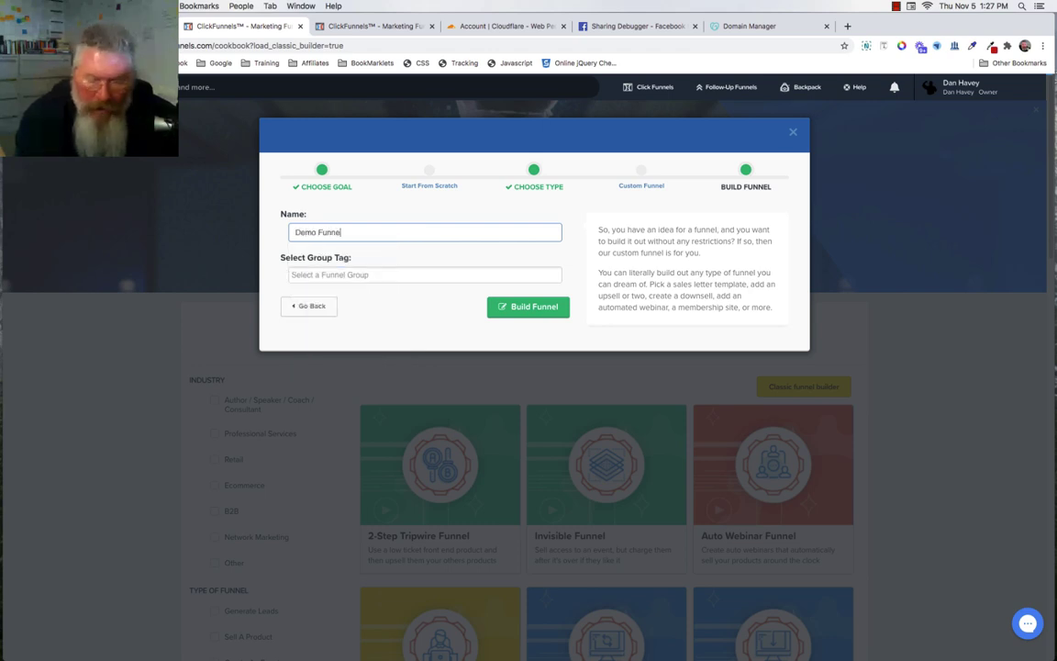
type(" 1")
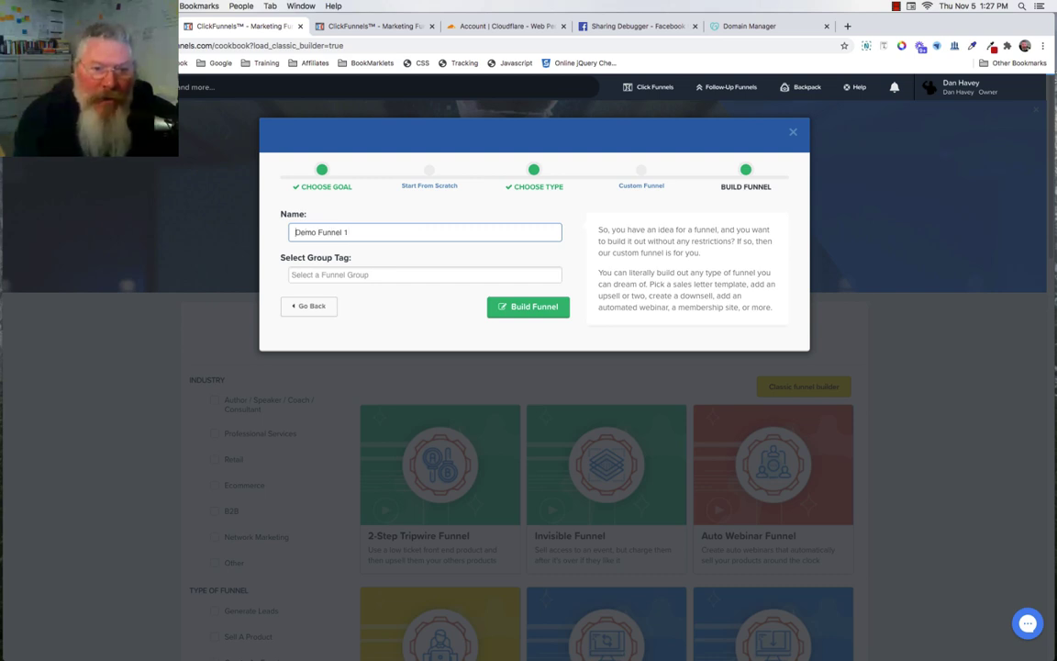
type("********")
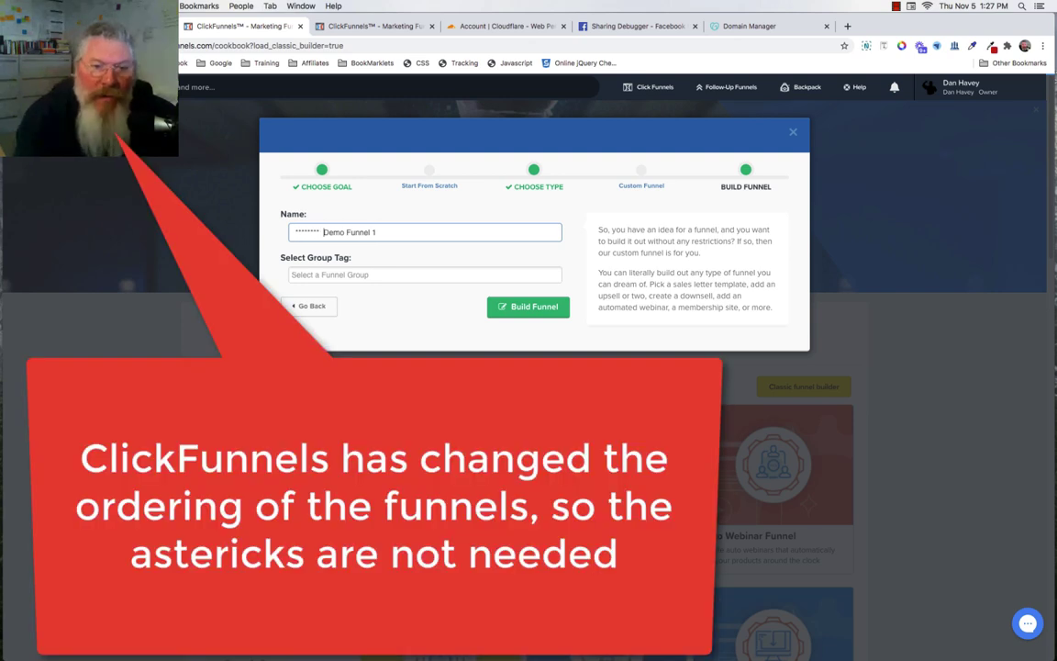
left_click(372, 274)
left_click(370, 296)
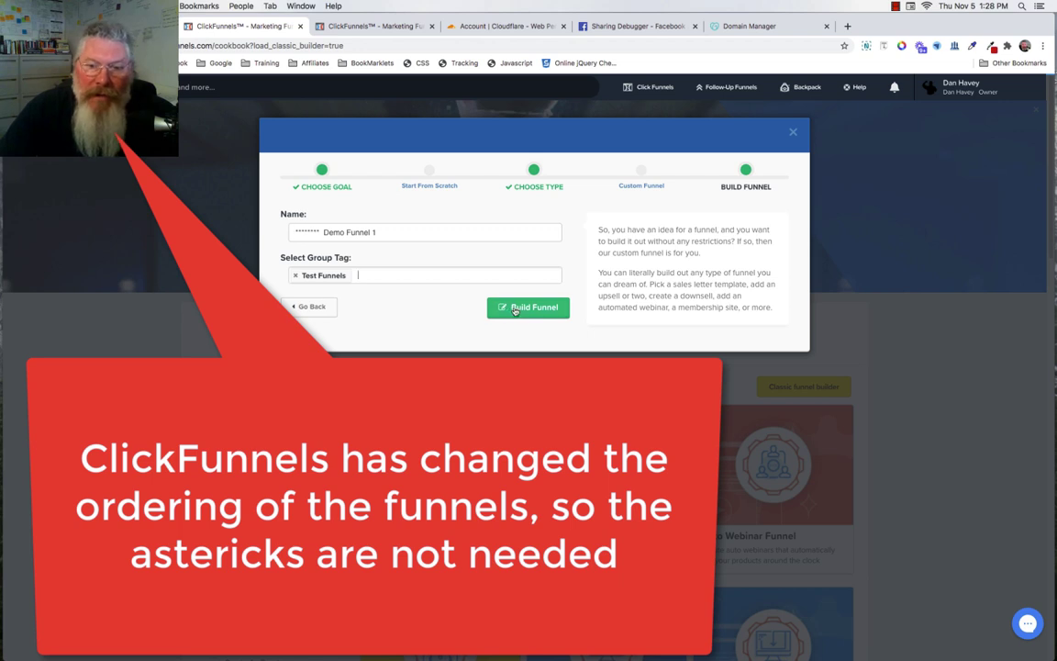
left_click(515, 309)
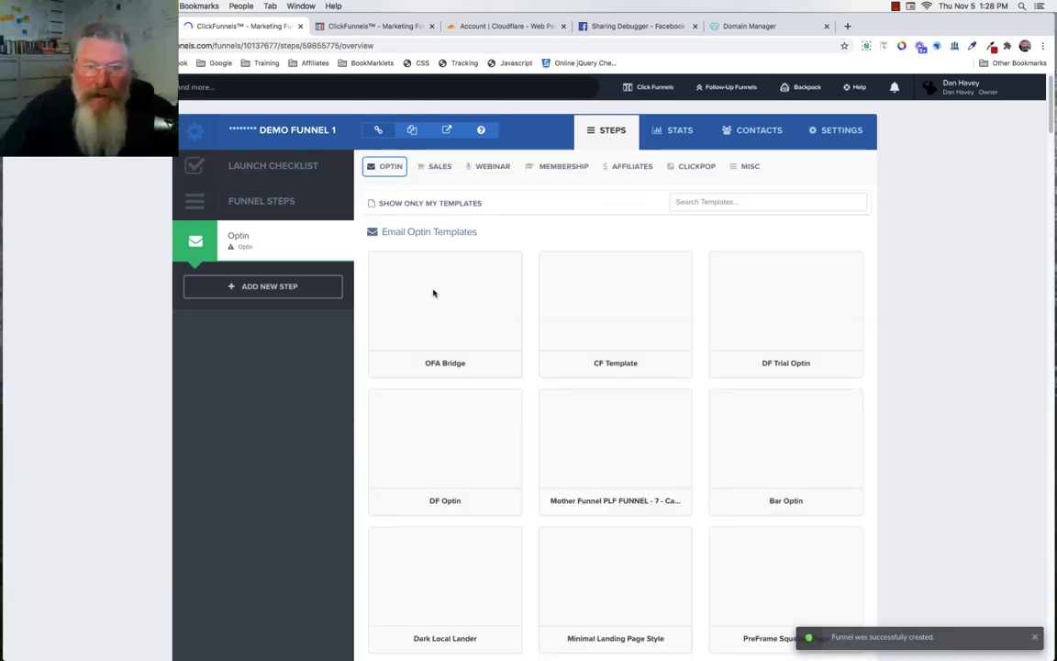
- Limit the optin templates to personal ones and apply "Template - Blank Optin Form" to the Optin step
left_click(384, 166)
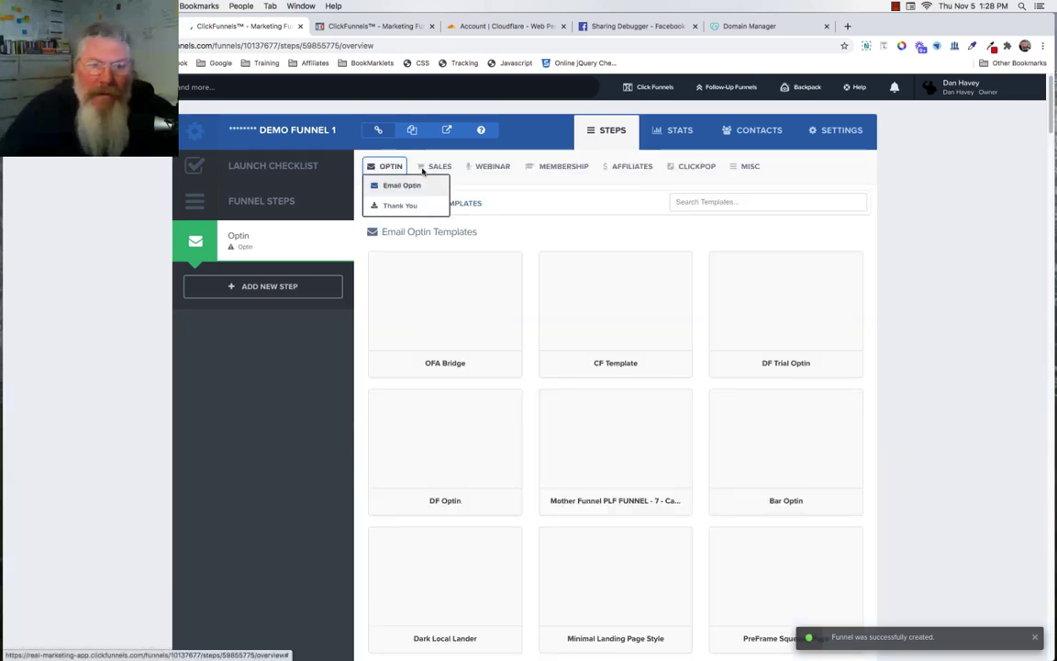
mouse_move(565, 167)
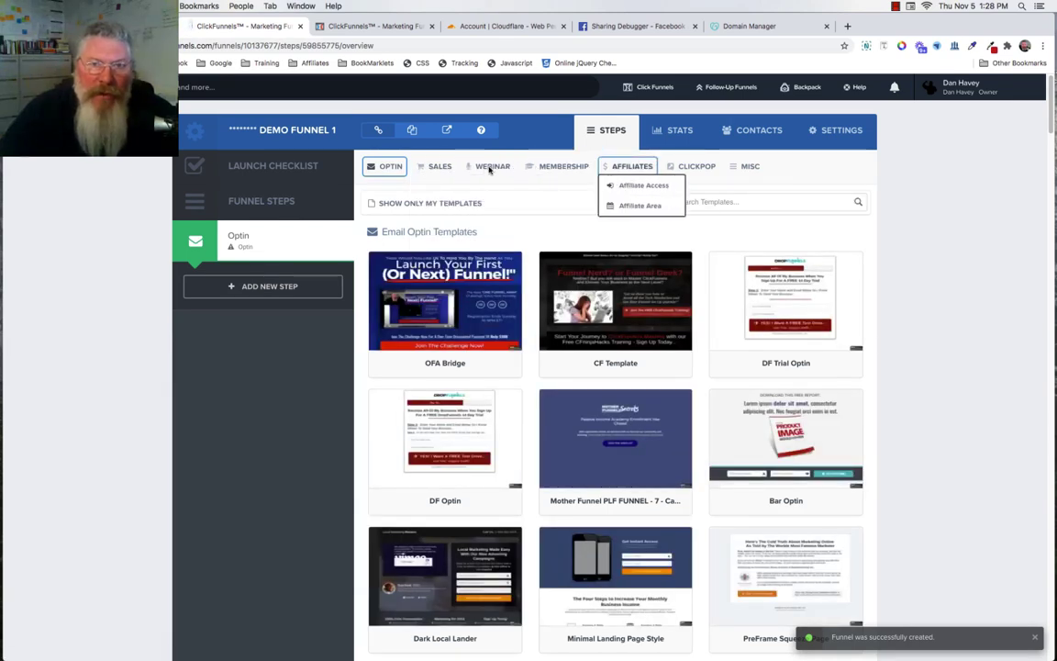
mouse_move(436, 168)
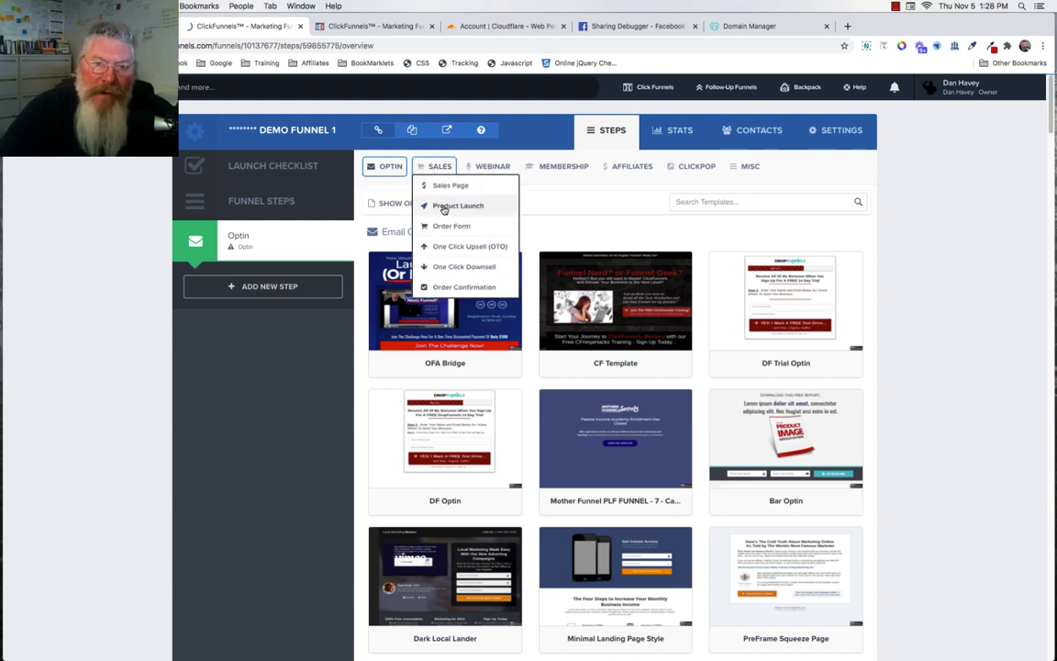
mouse_move(488, 167)
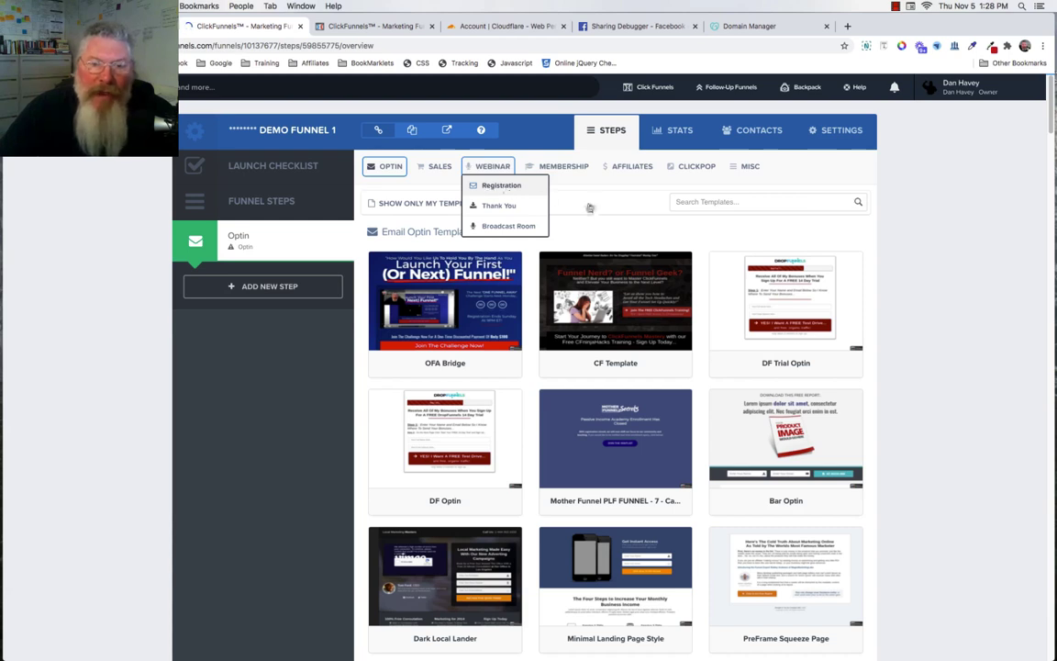
left_click(444, 204)
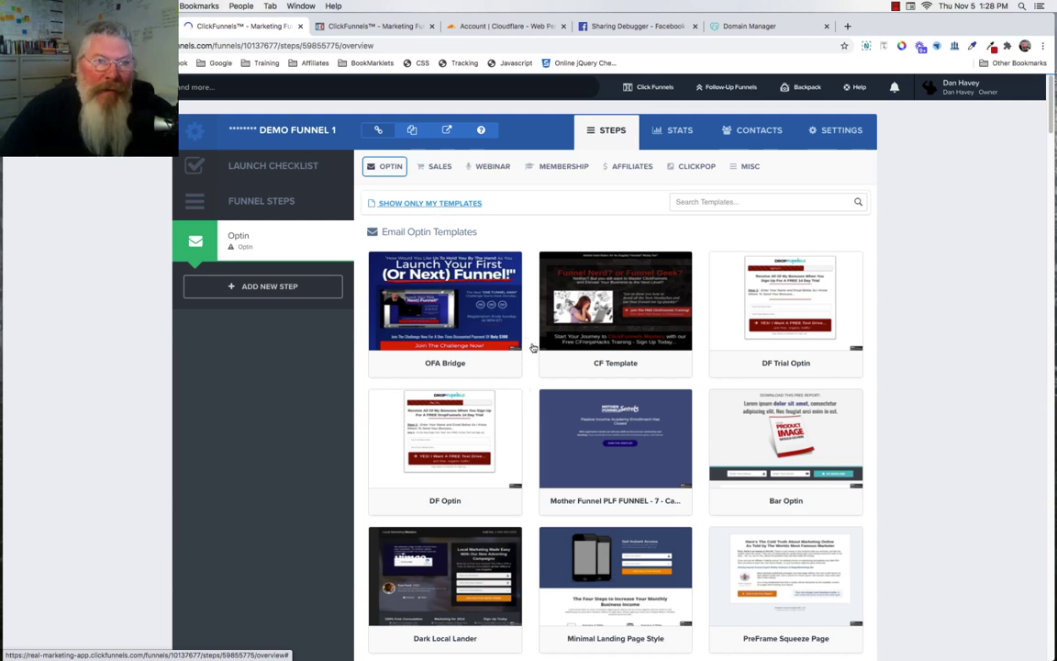
scroll(533, 347, "down", 5)
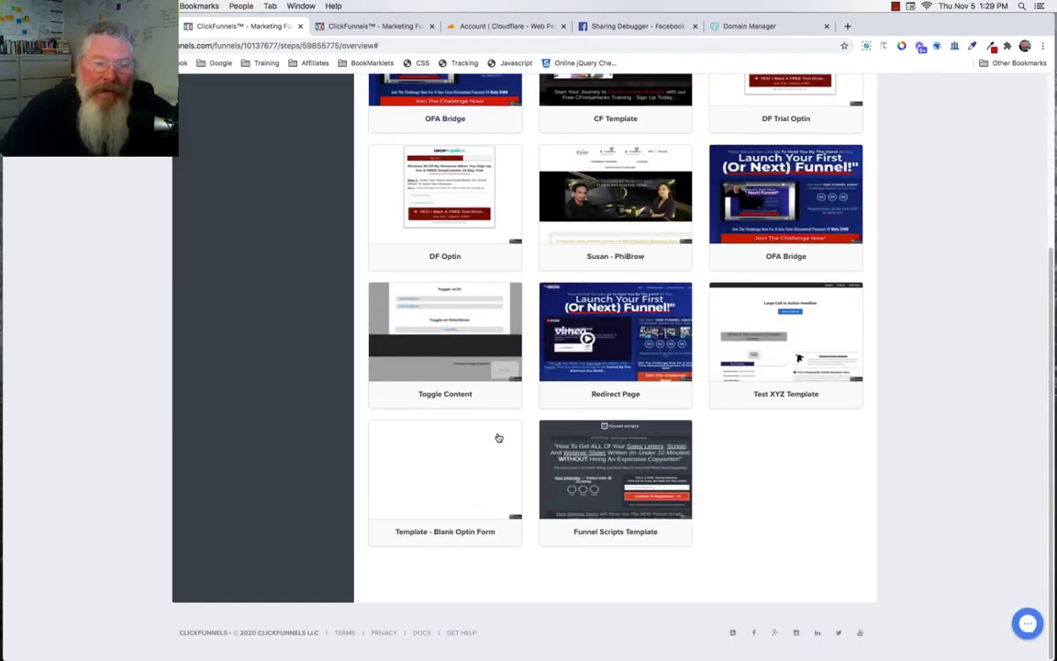
left_click(449, 464)
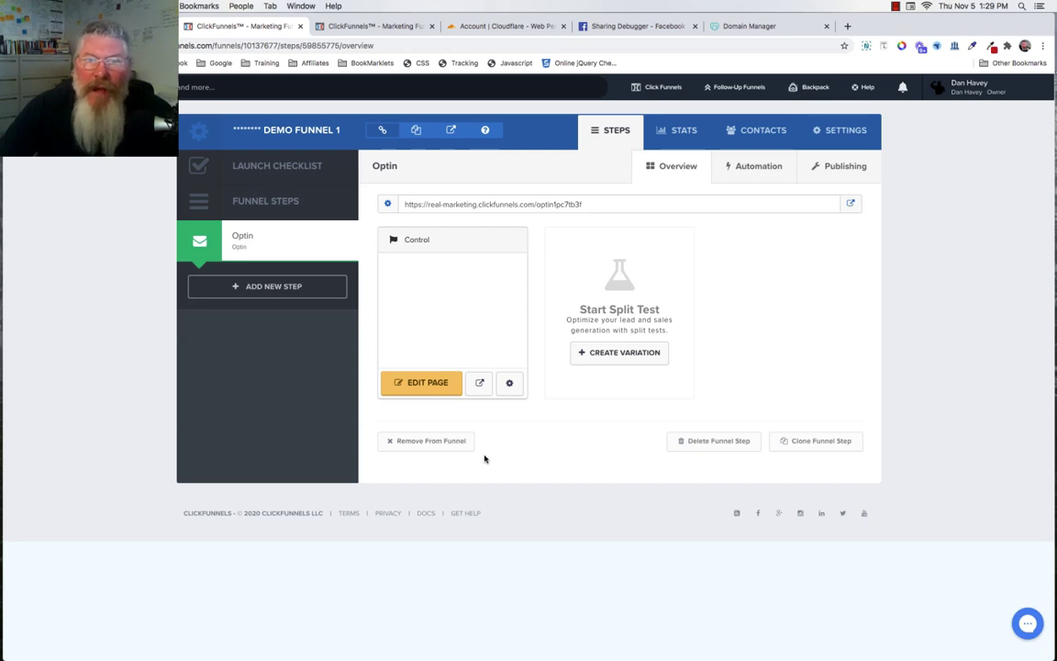
- Switch to Cloudflare and add the site funnelcodesecrets.com, copied from the Domain Manager page, on the Free plan
left_click(500, 28)
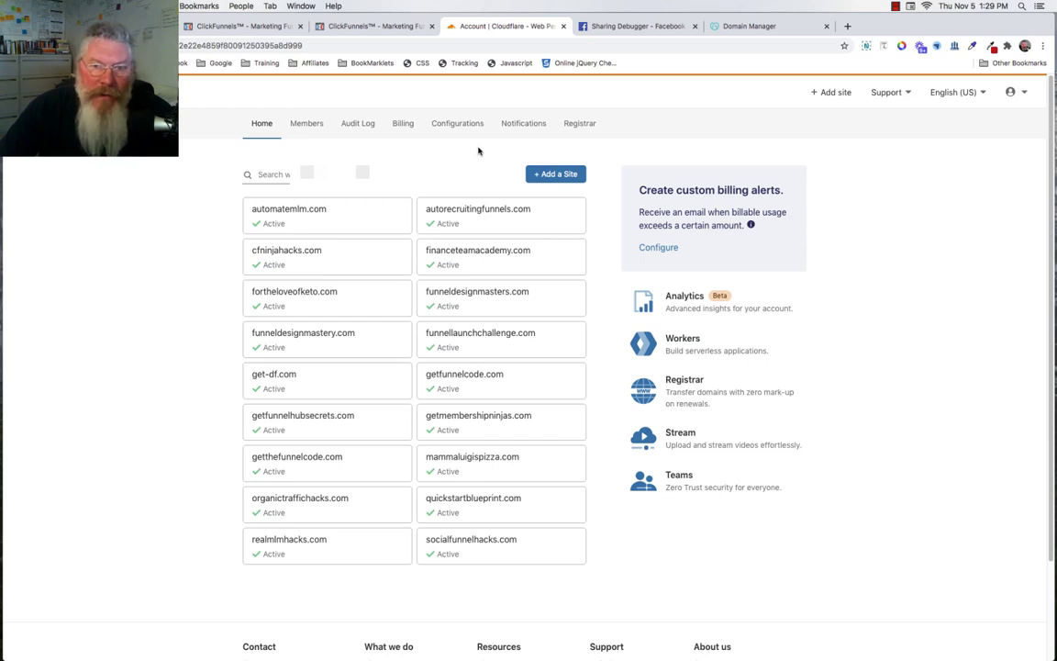
left_click(557, 173)
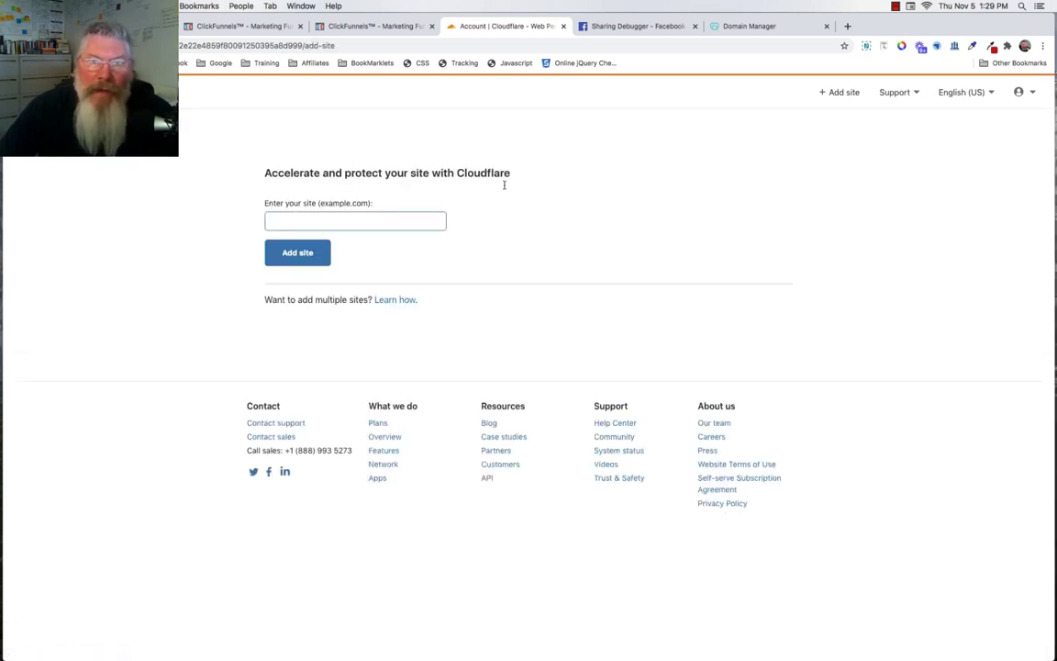
left_click(748, 26)
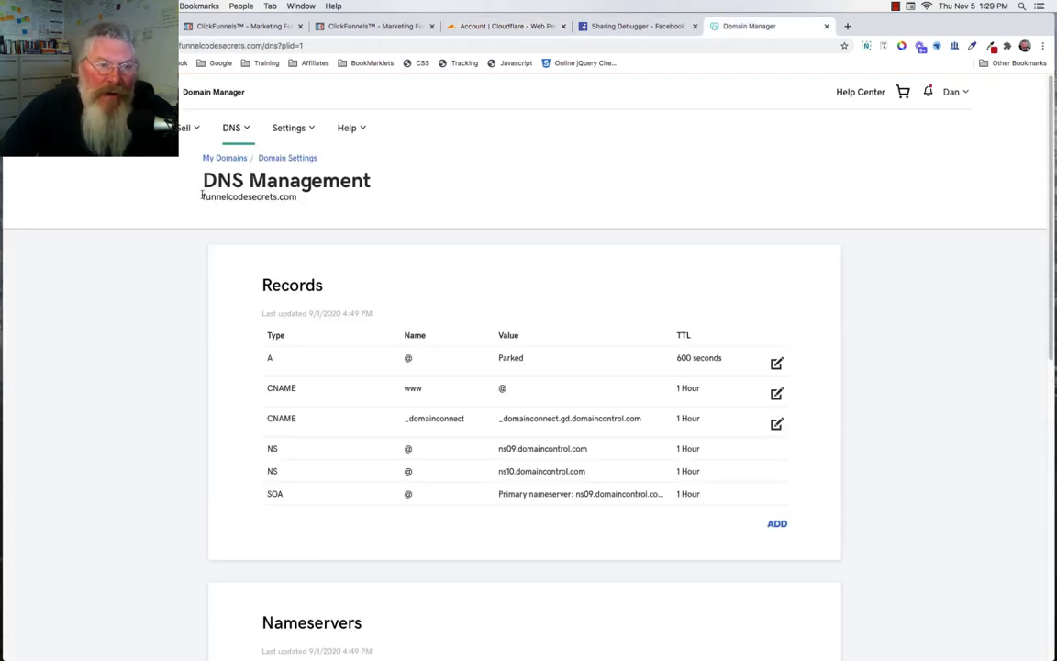
left_click_drag(201, 194, 293, 208)
key("super+c")
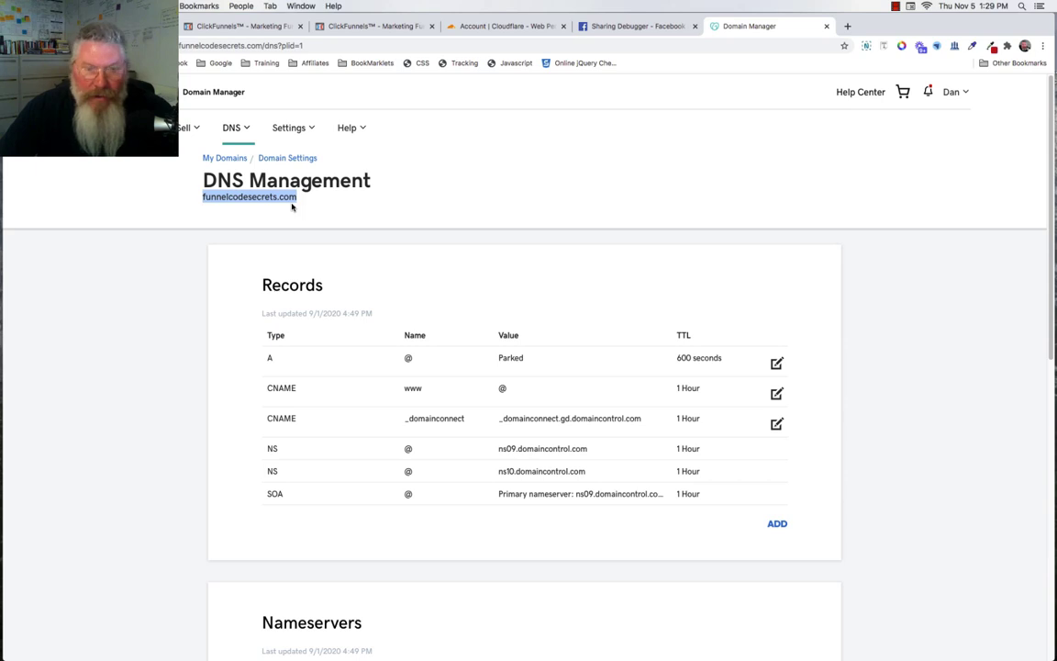
left_click(470, 26)
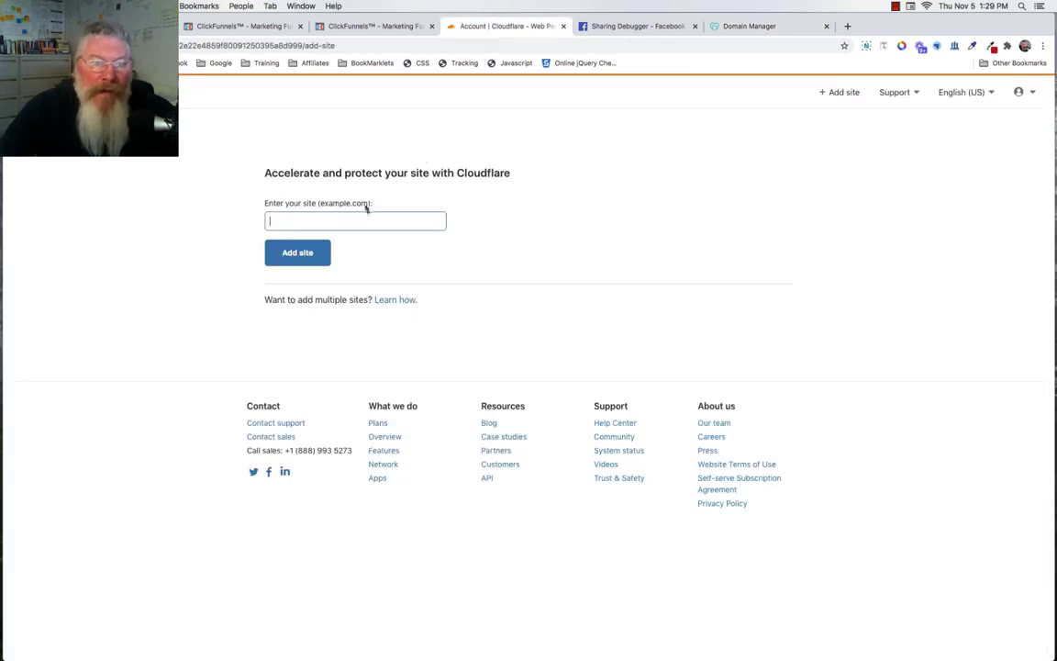
left_click(427, 220)
key("super+v")
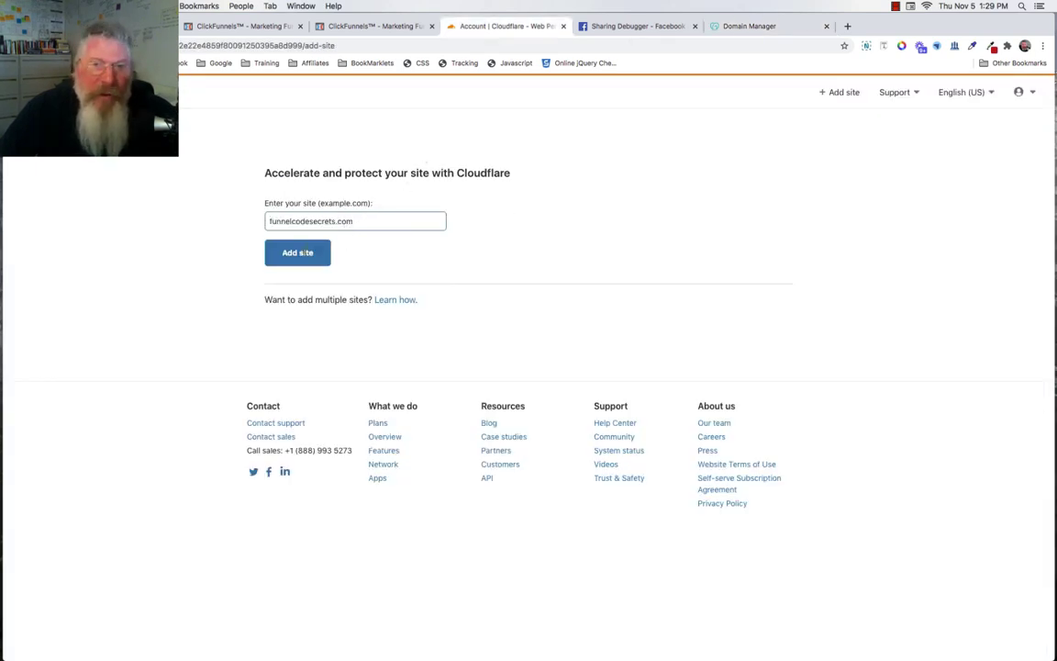
left_click(302, 252)
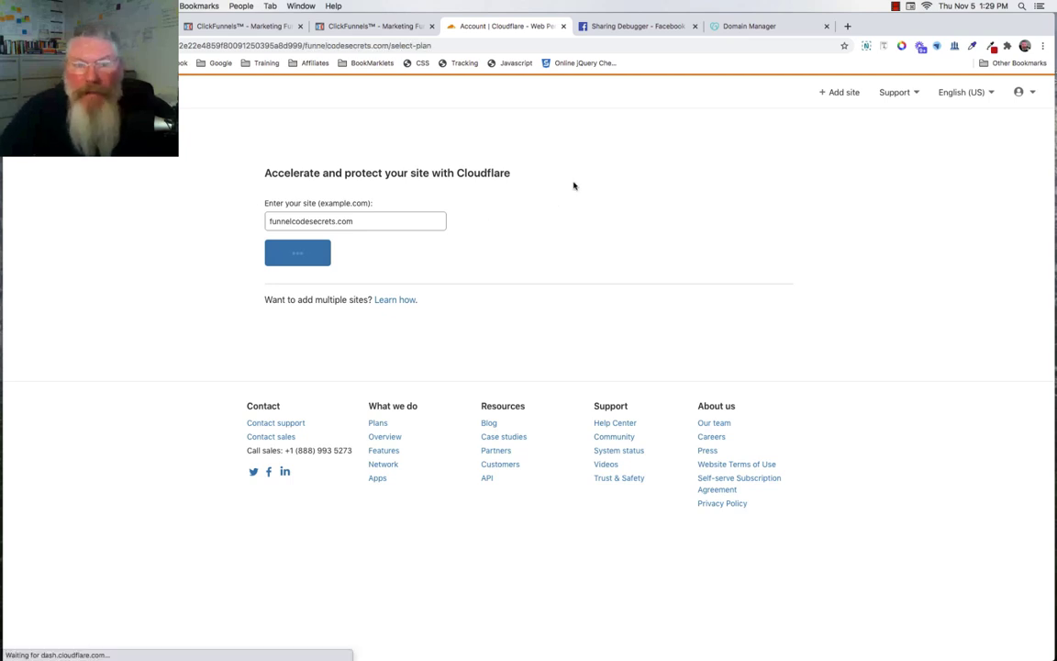
left_click(340, 345)
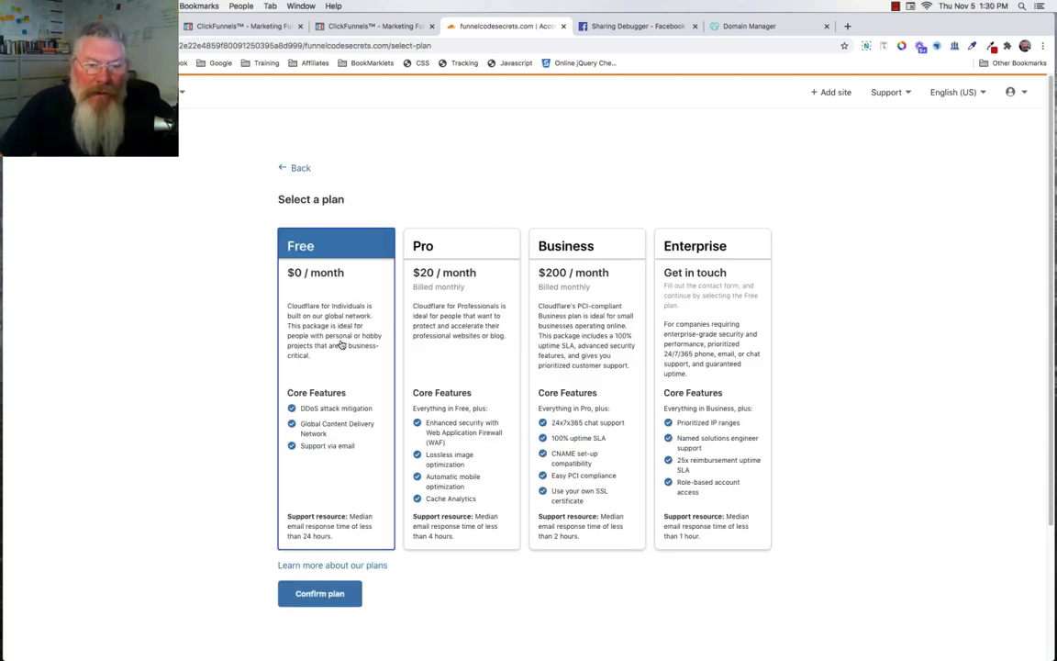
left_click(307, 592)
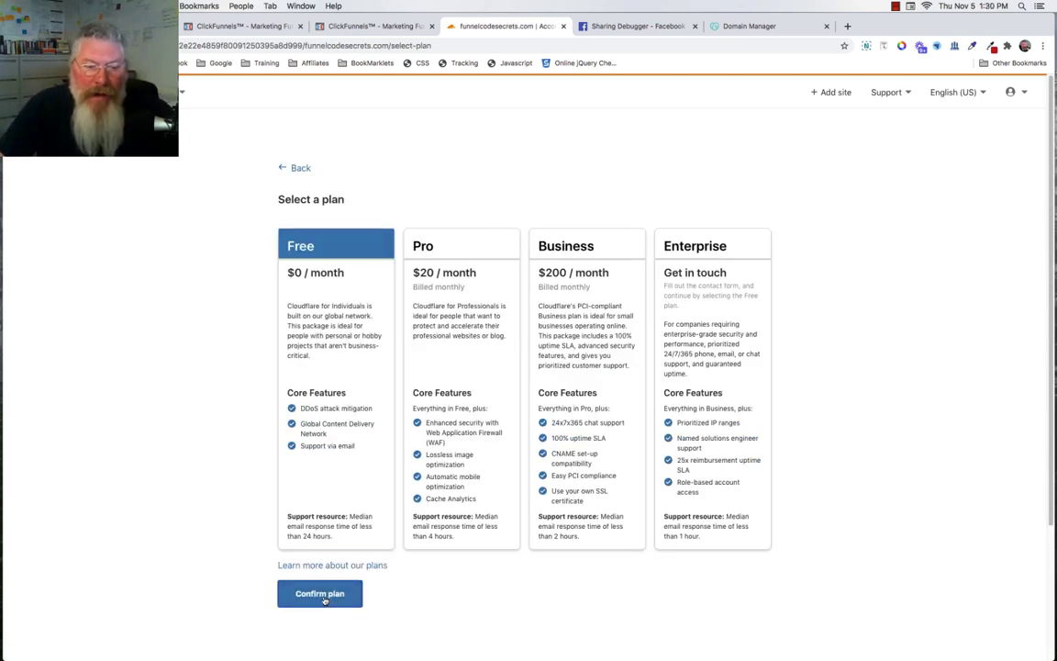
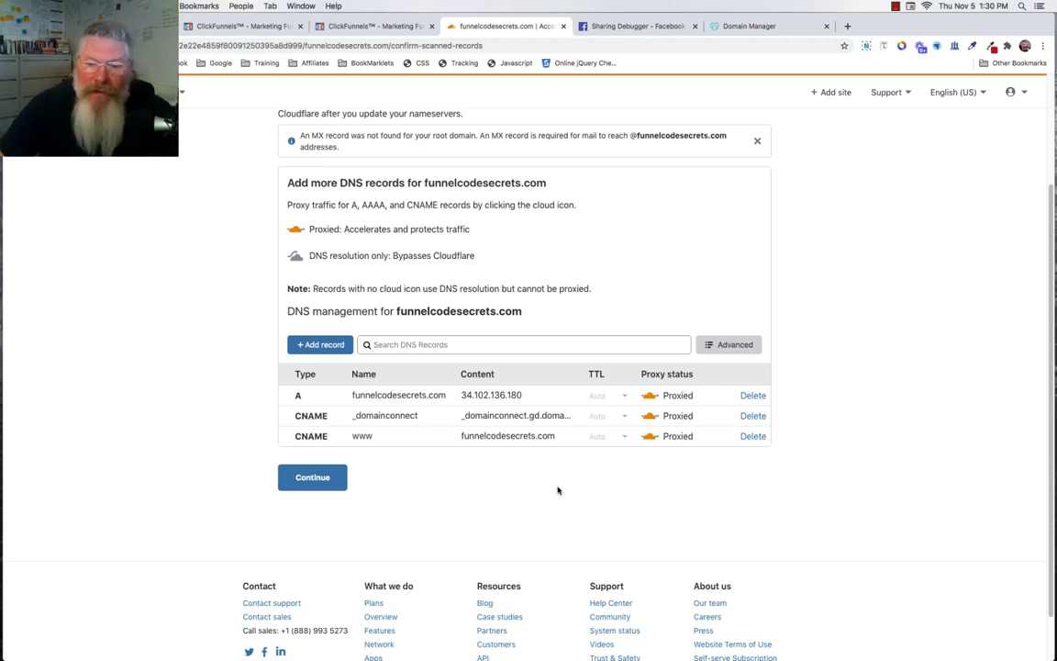
- Delete the A record for funnelcodesecrets.com and check the name and content of the www CNAME record
left_click(751, 395)
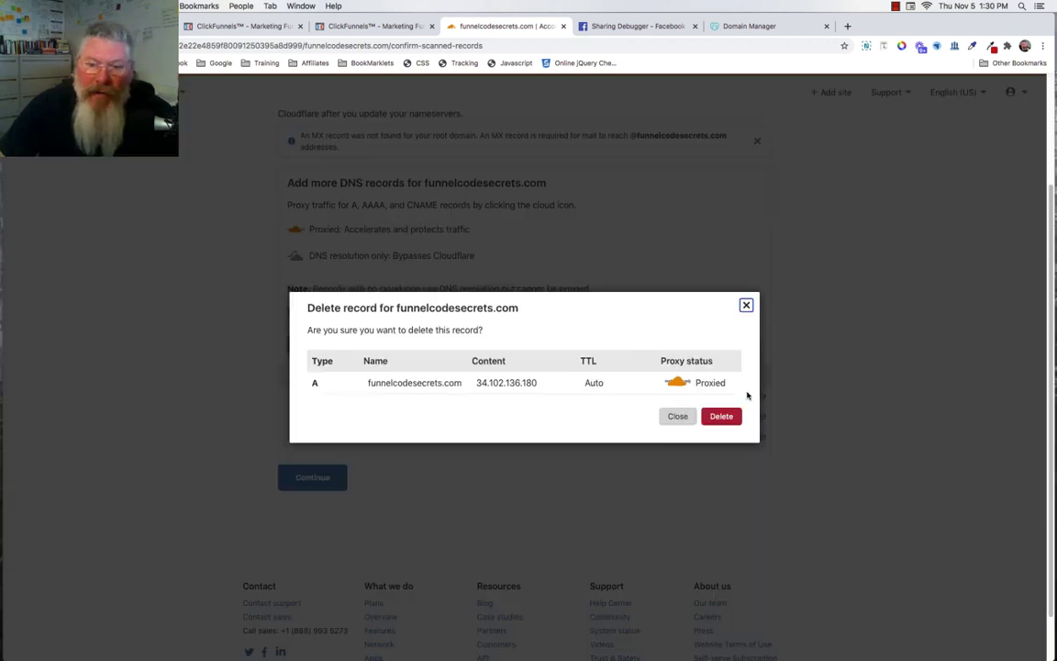
left_click(721, 416)
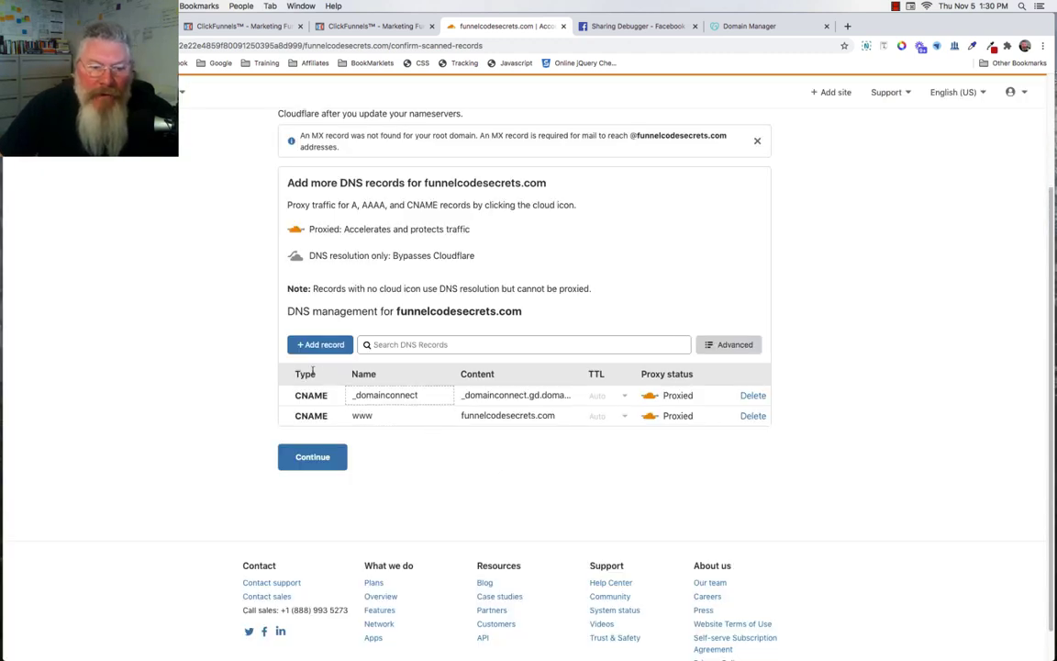
left_click(353, 415)
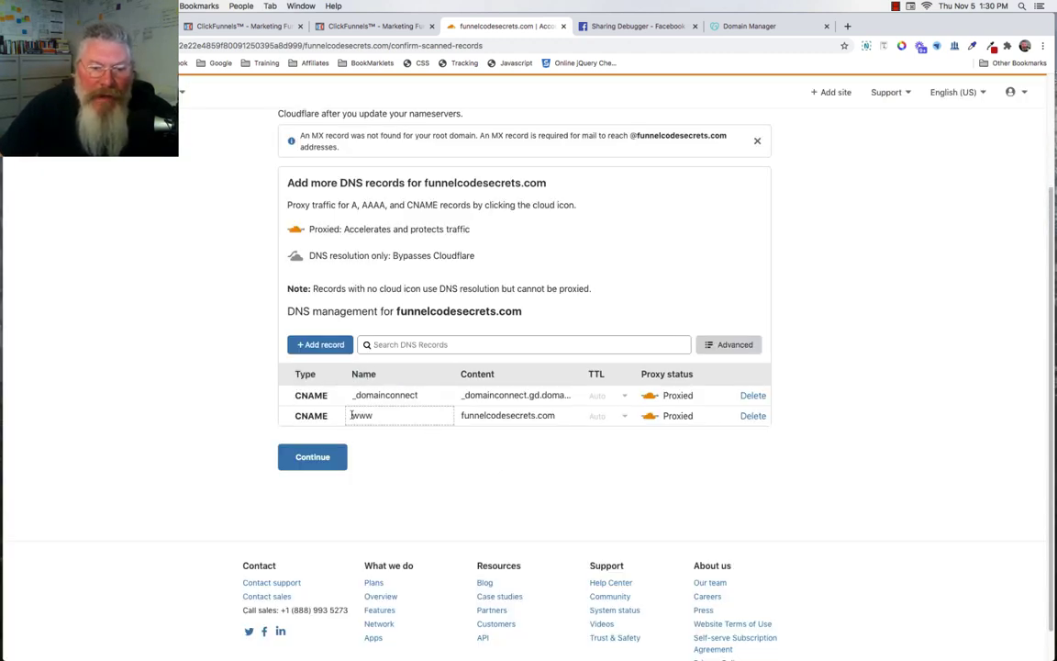
double_click(380, 416)
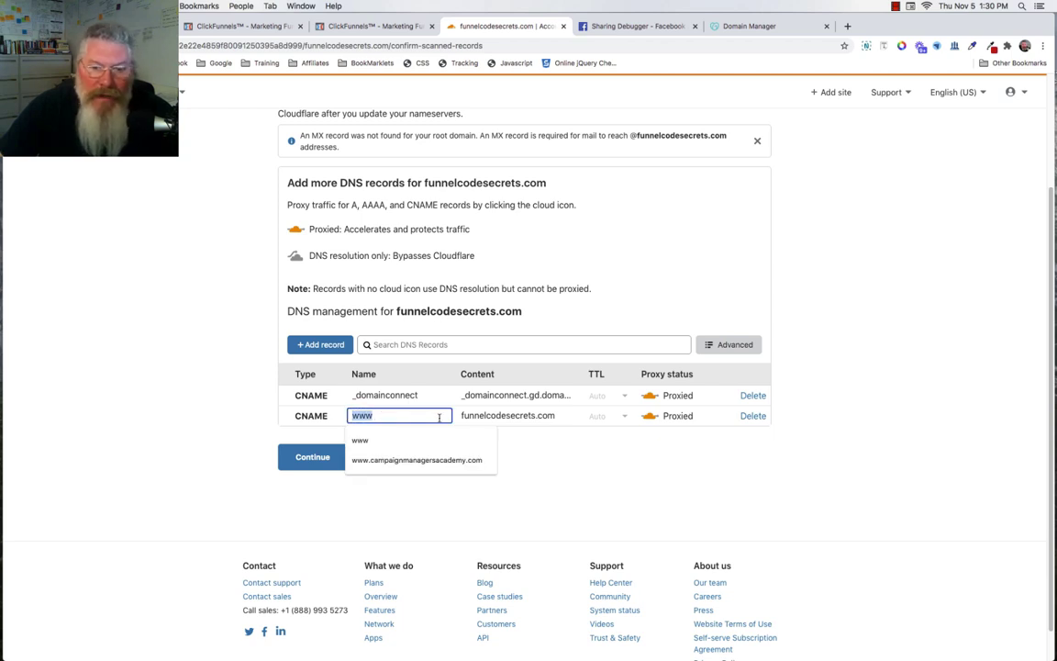
left_click(524, 418)
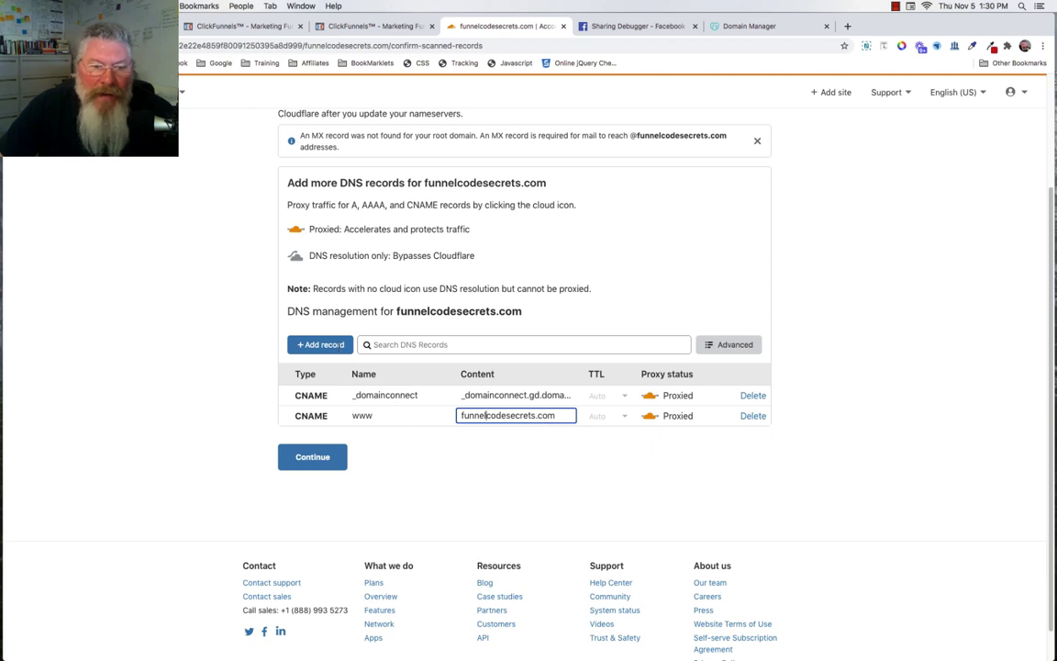
- Start a new CNAME record for the root domain, with @ as its name
left_click(327, 346)
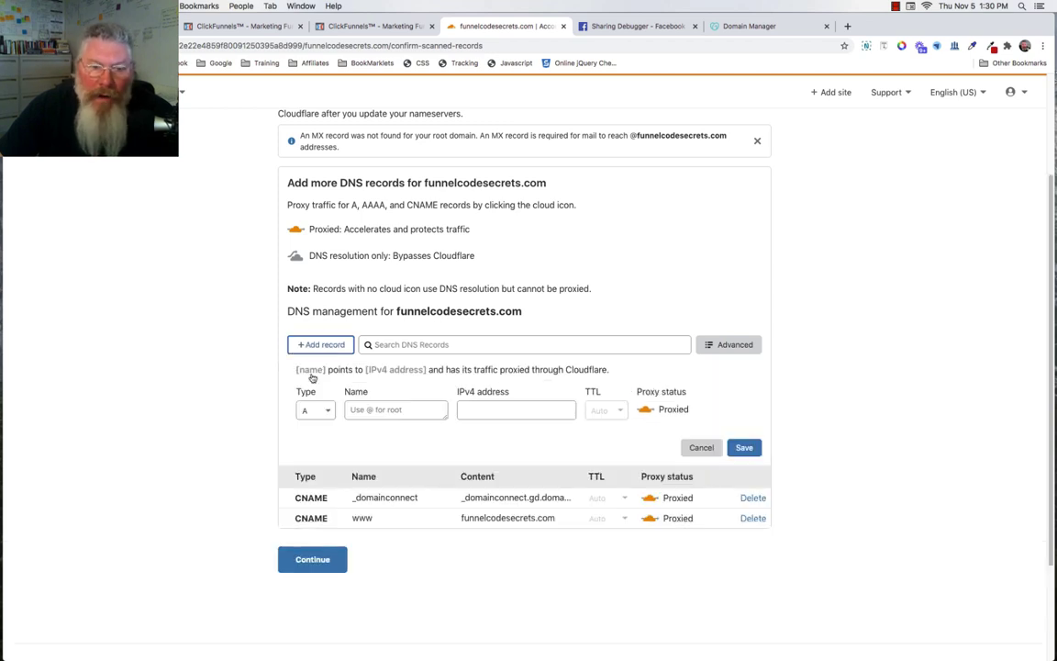
left_click(314, 410)
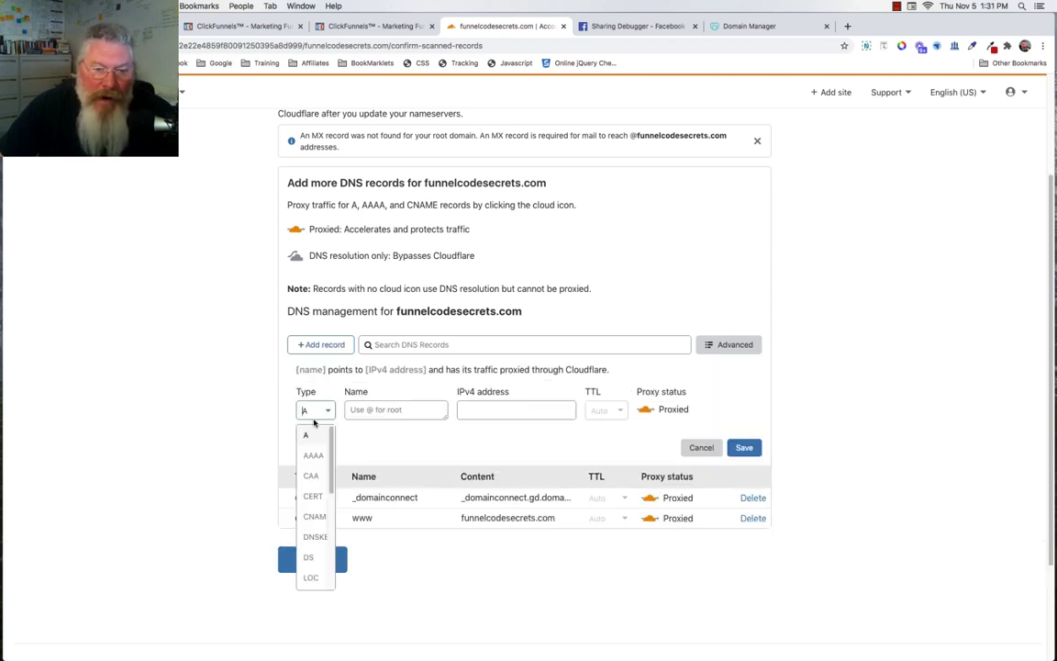
left_click(312, 515)
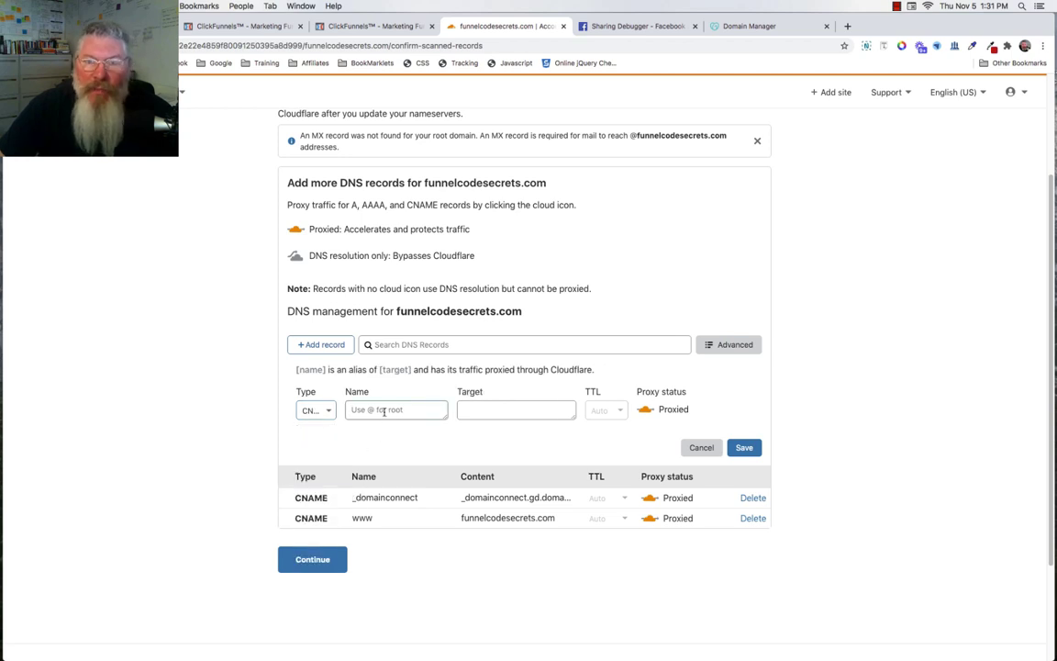
left_click(384, 412)
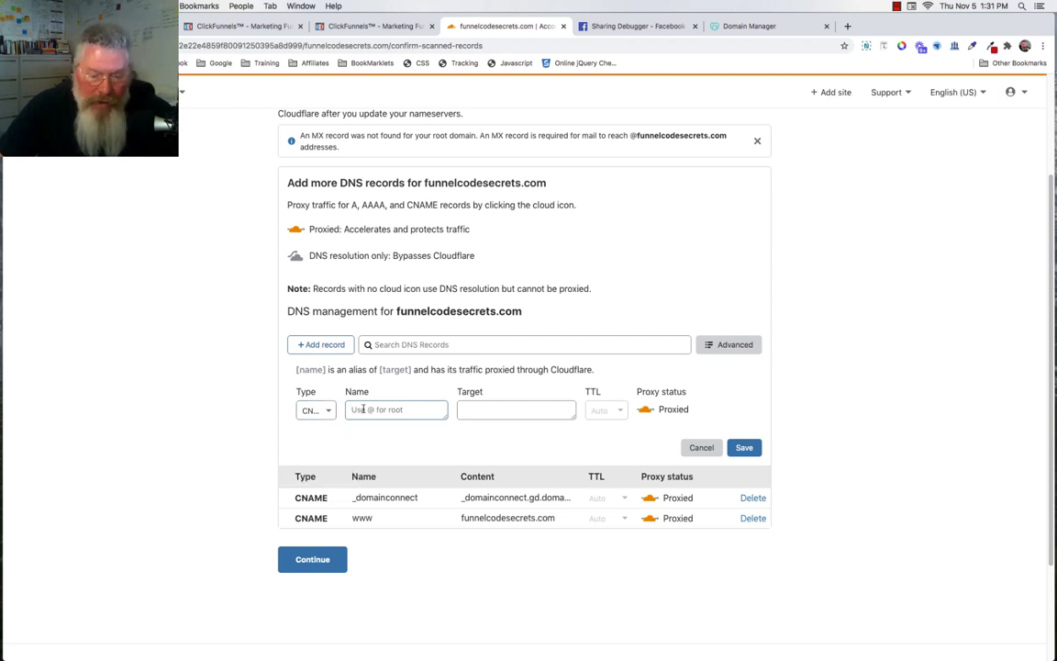
type("@")
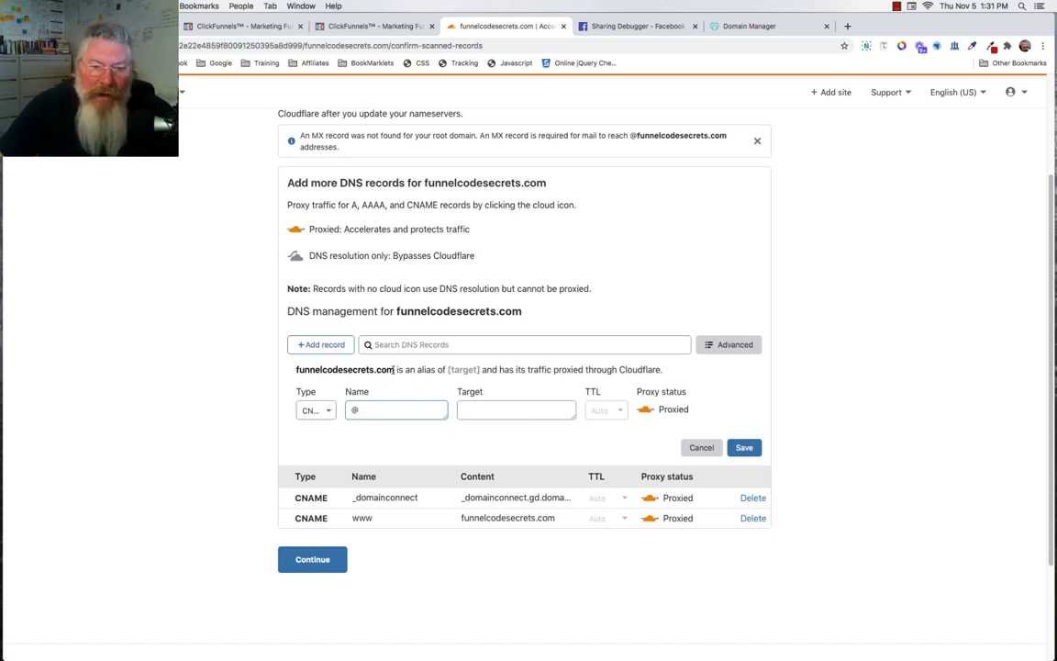
left_click_drag(393, 369, 299, 377)
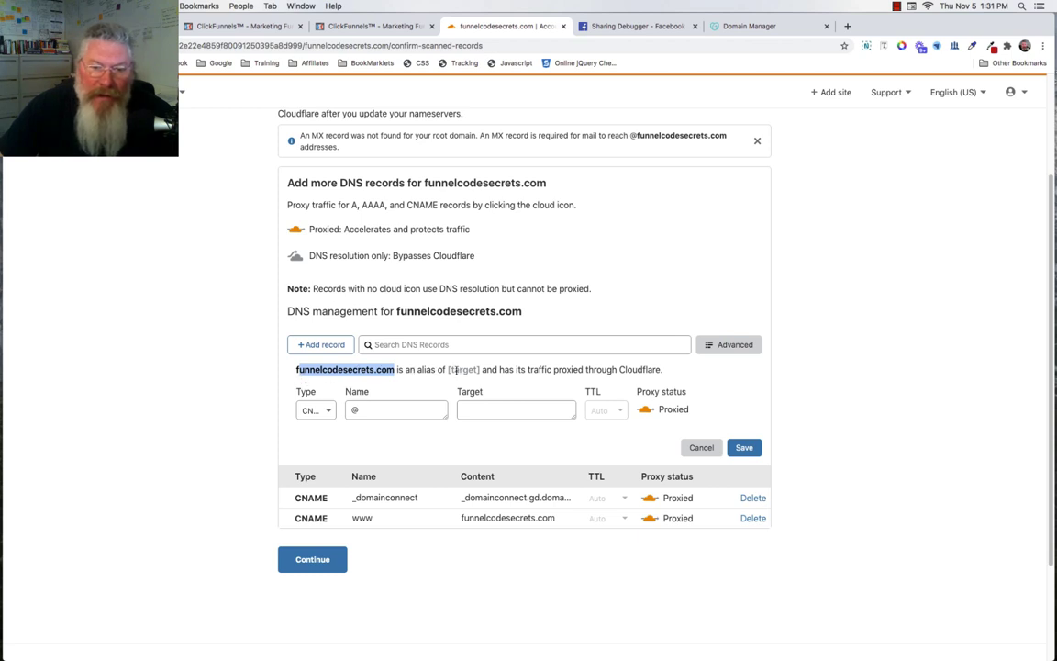
- Set the new record's target to target.clickfunnels.com with DNS only as its proxy status, and save the record
left_click(477, 407)
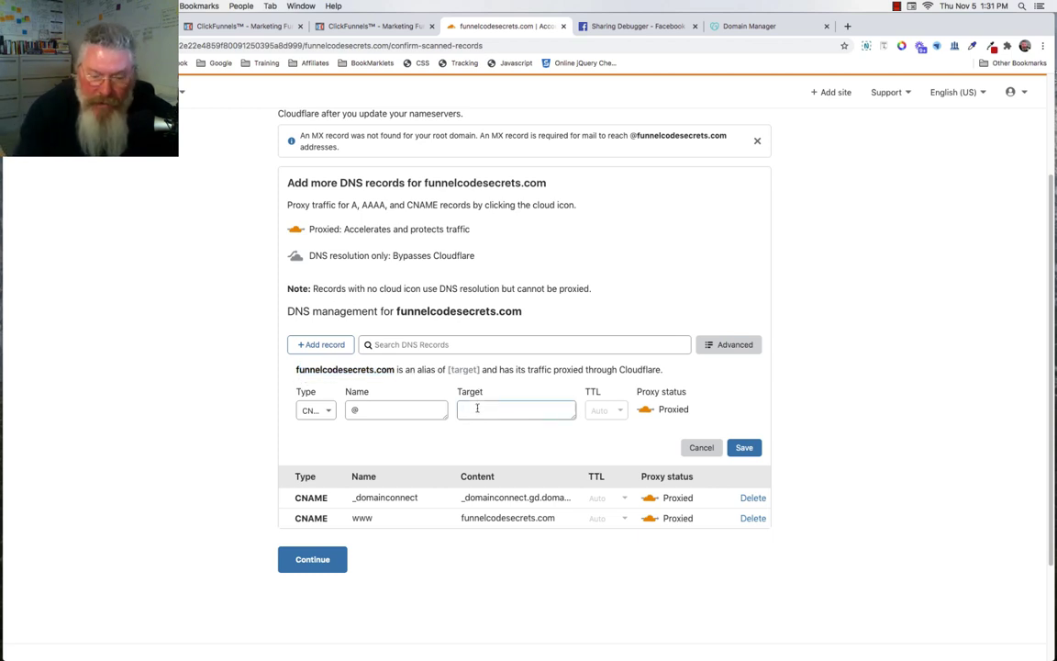
type("tr")
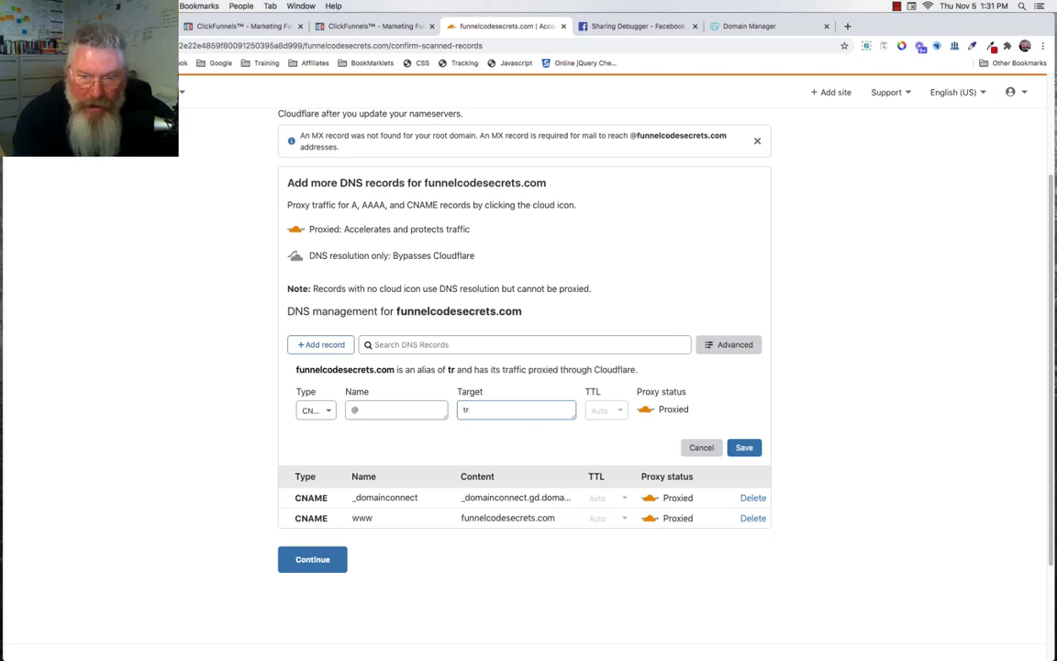
key("BackSpace")
type("arget.")
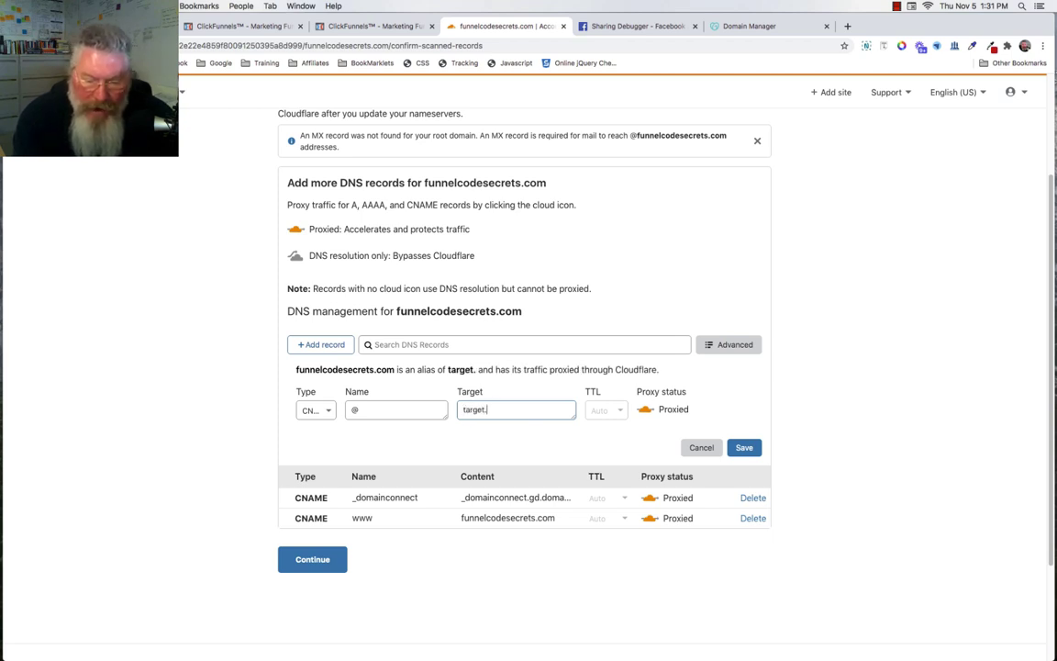
type("clickfunne")
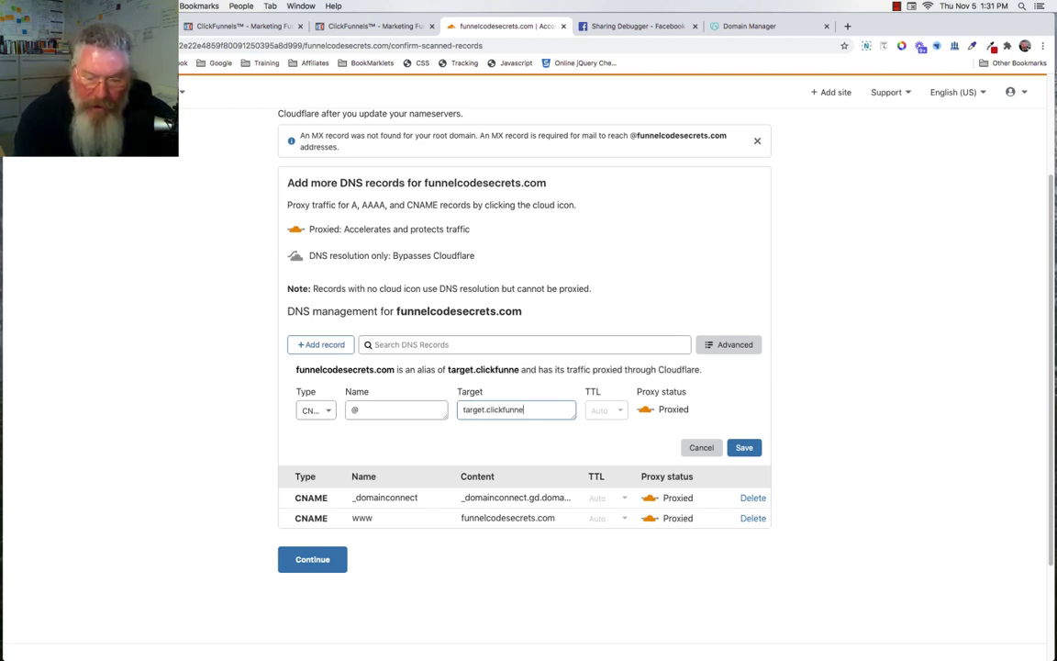
type("ls.com")
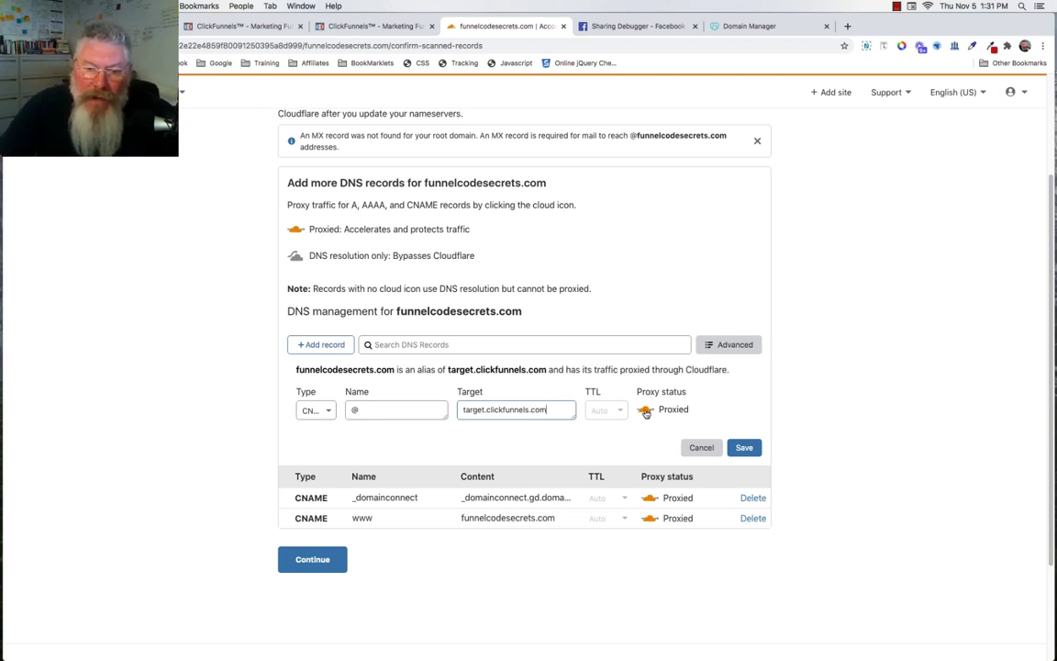
left_click(744, 447)
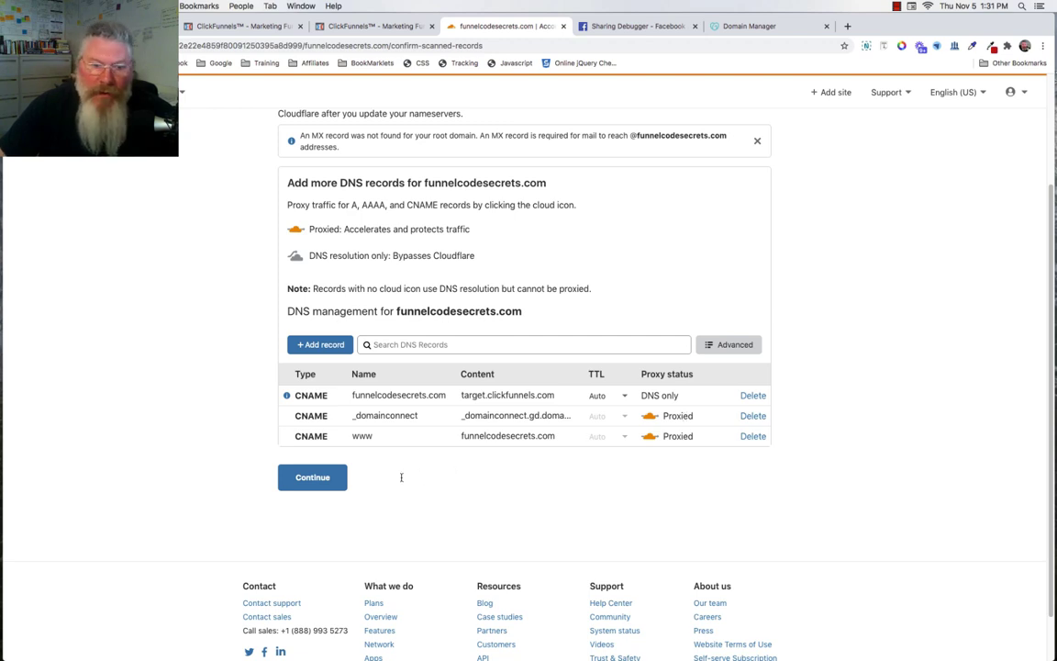
- Accept the DNS records, copy Cloudflare's first nameserver and enter ed.ns.cloudflare.com as custom Nameserver 1 for the domain in GoDaddy's Domain Manager
left_click(310, 478)
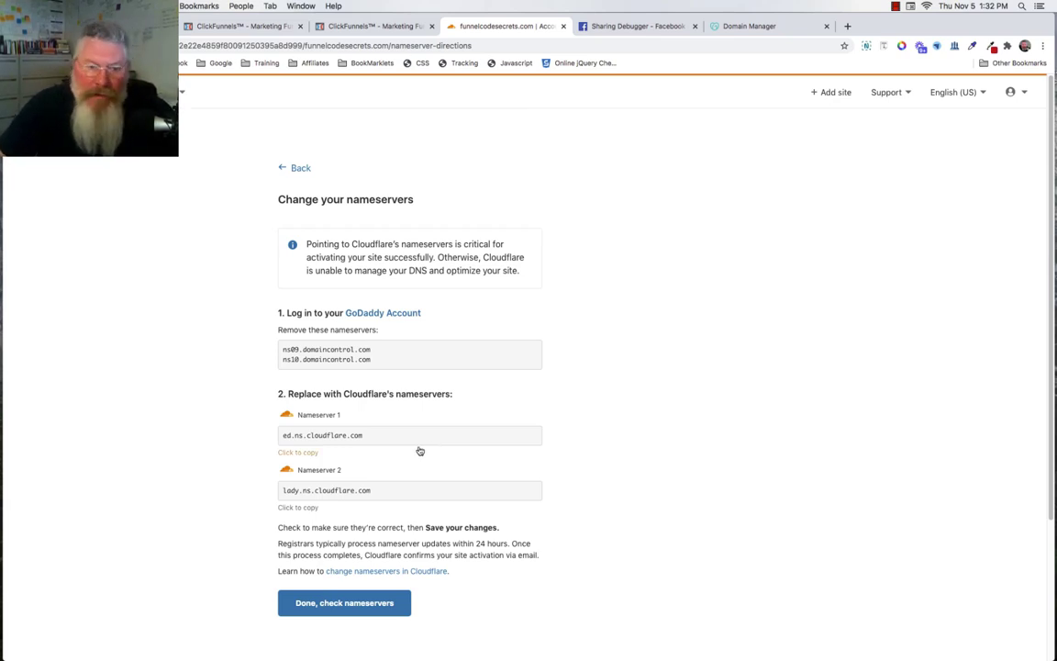
left_click(314, 454)
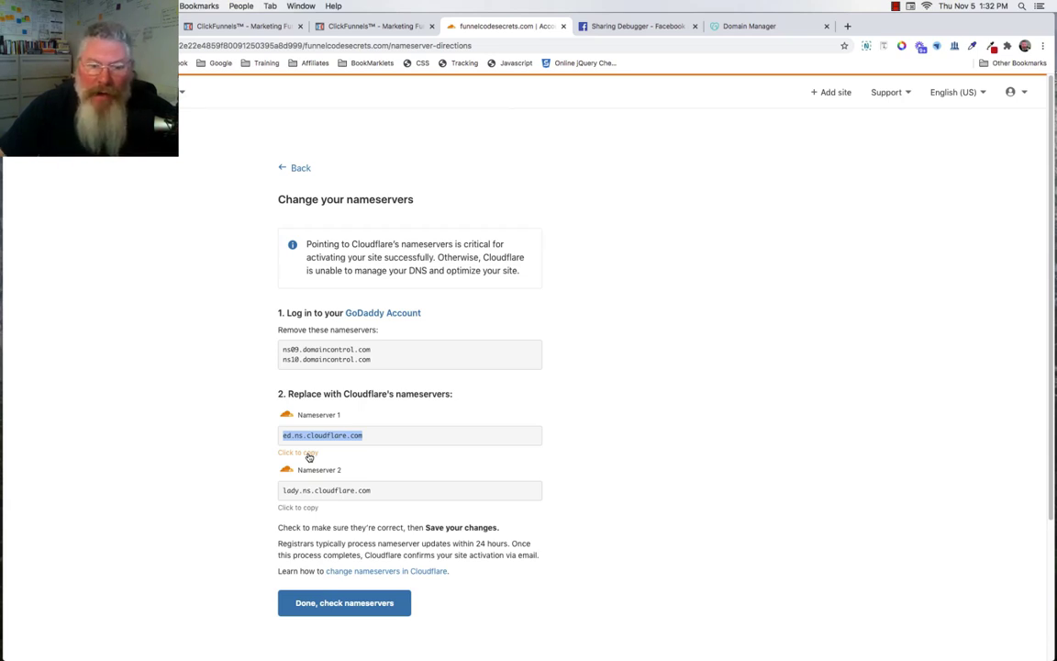
left_click(734, 27)
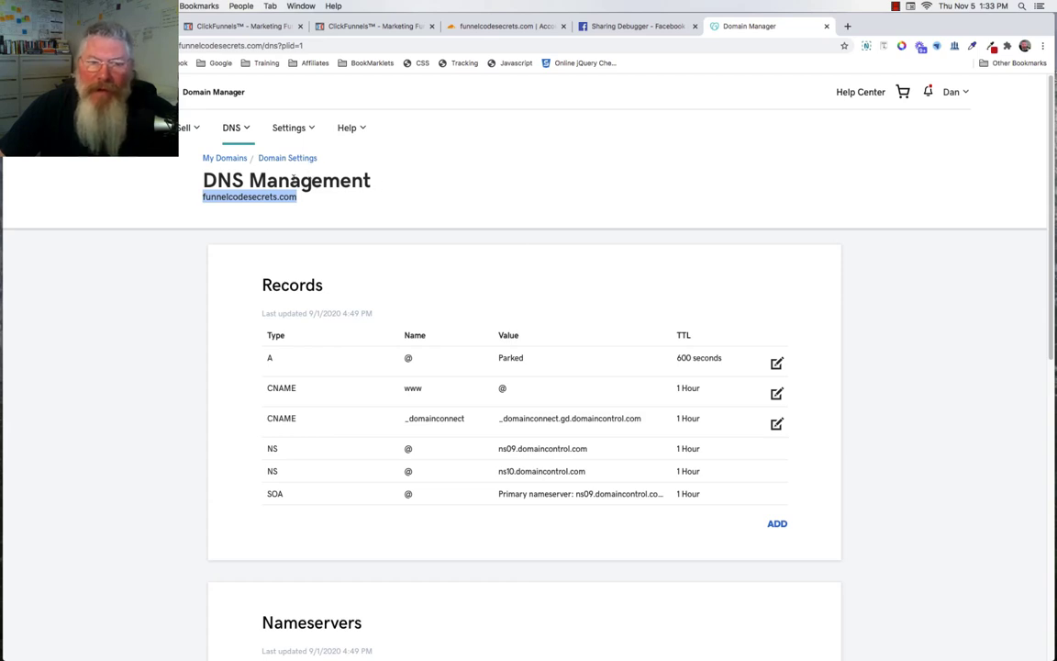
scroll(491, 173, "down", 2)
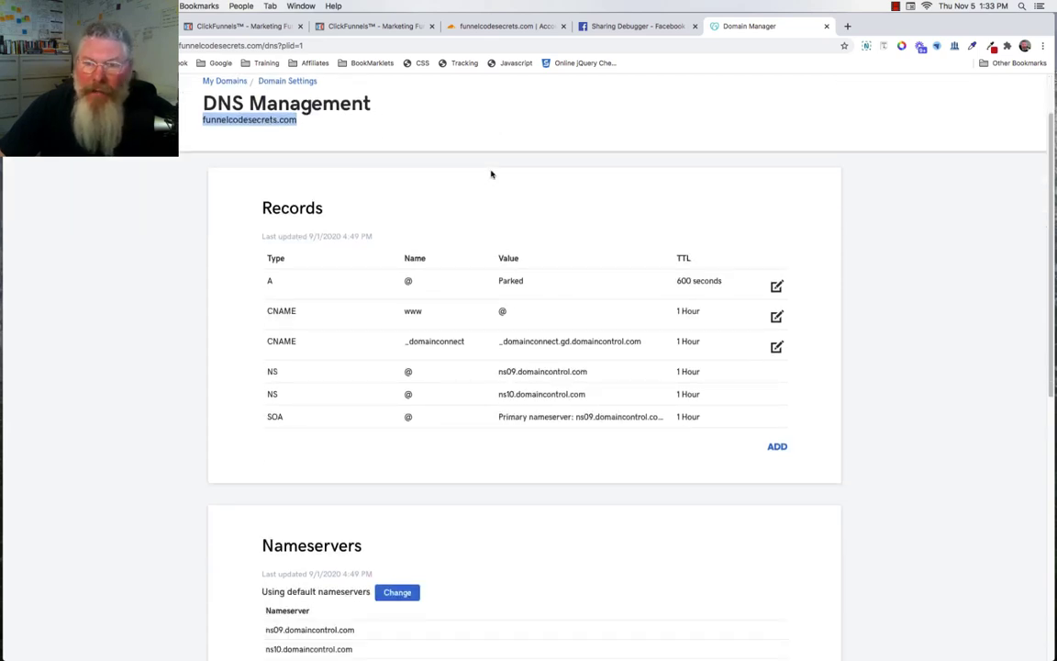
scroll(491, 173, "down", 6)
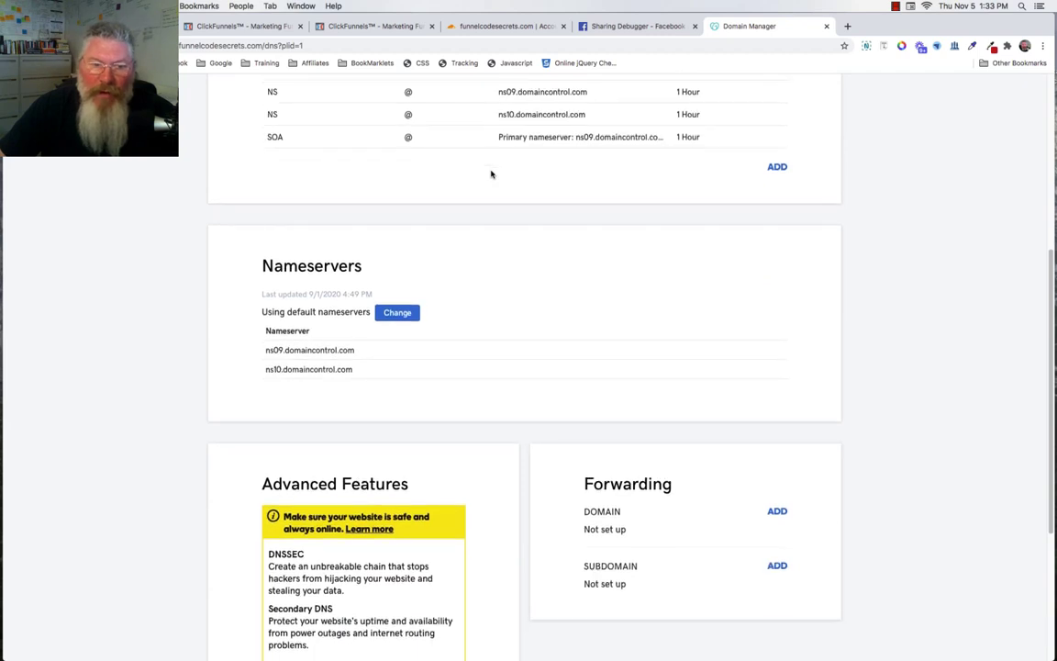
scroll(491, 174, "down", 2)
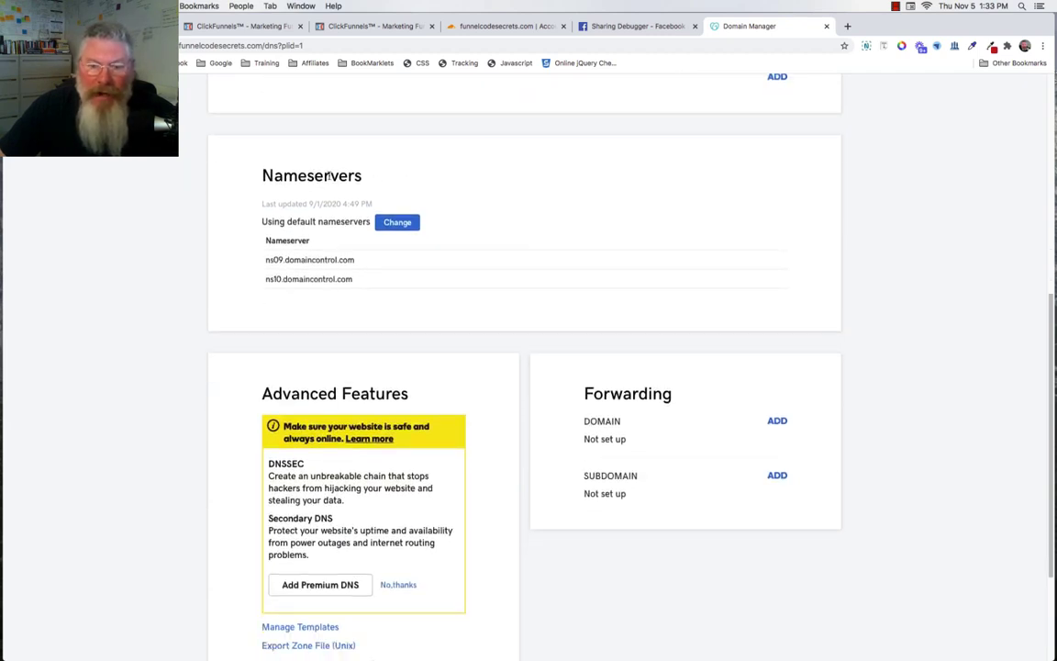
left_click(390, 228)
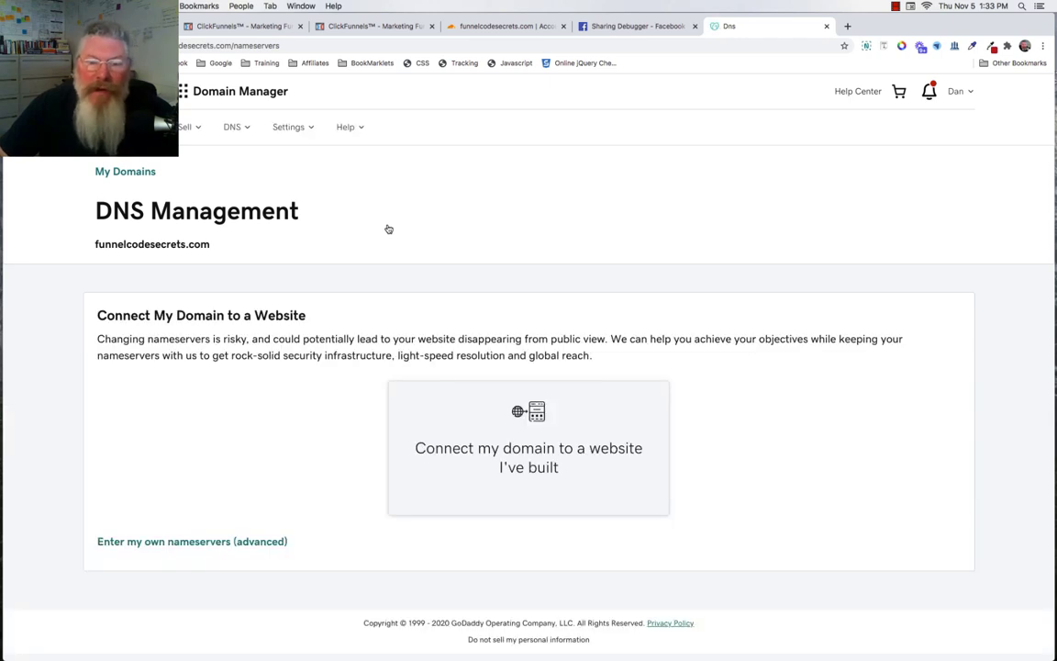
left_click(169, 542)
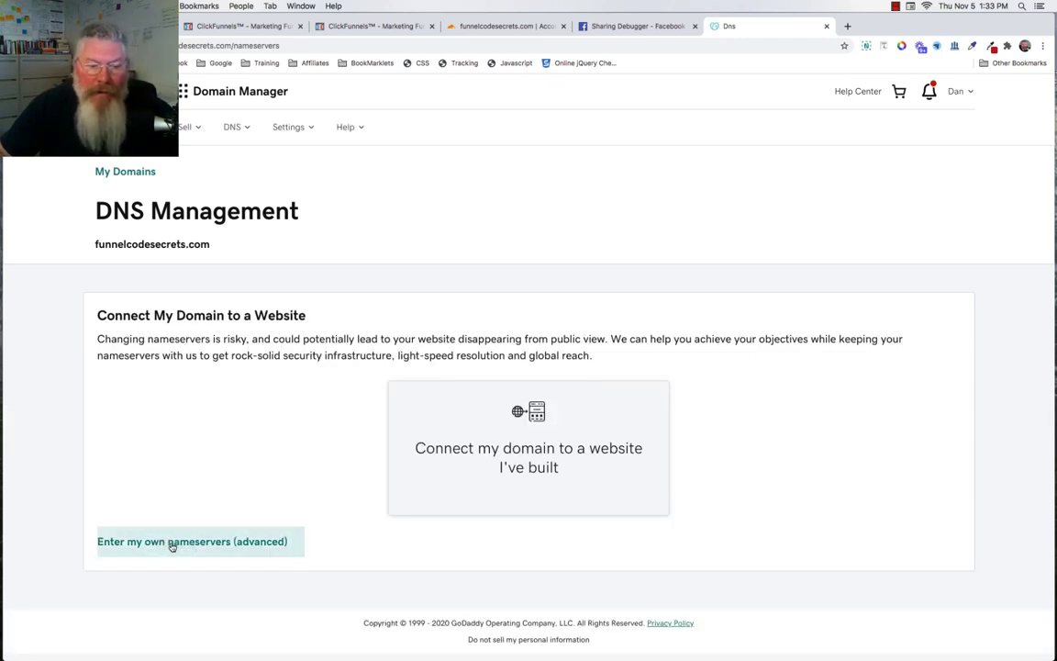
left_click(171, 543)
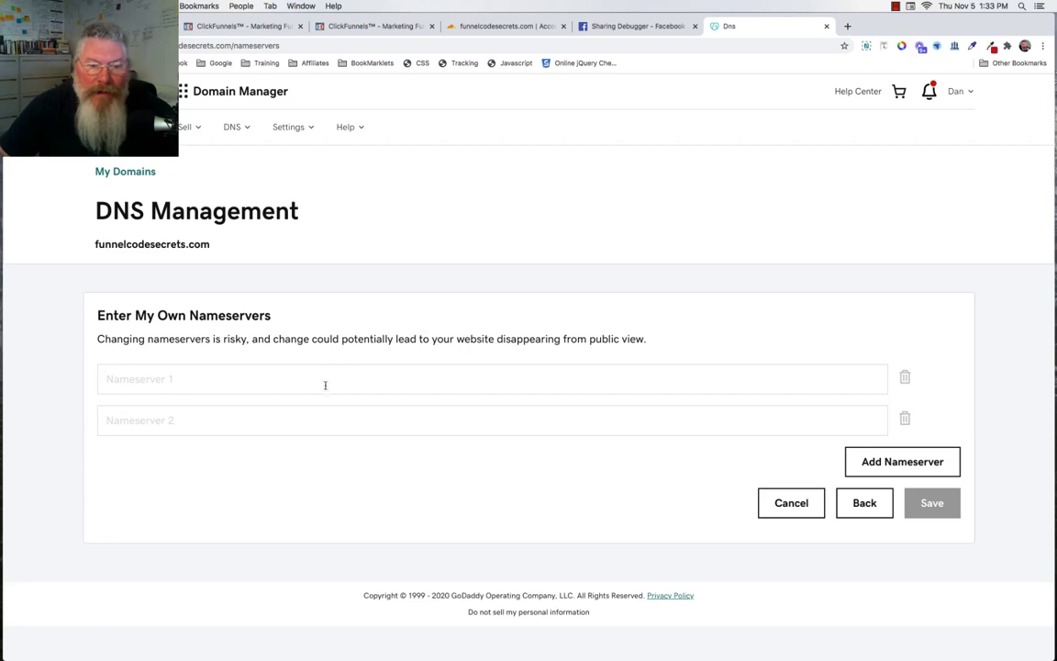
left_click(326, 380)
key("Down")
key("Return")
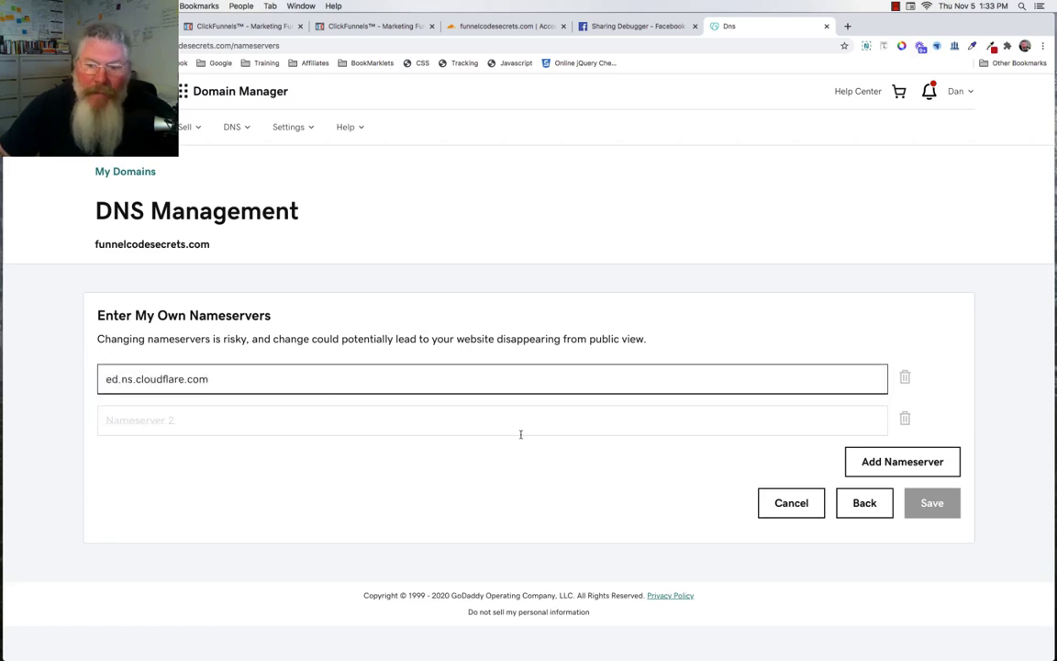
- Copy lady.ns.cloudflare.com from Cloudflare into Nameserver 2 in GoDaddy's Domain Manager, and save the nameserver update with consent given
left_click(505, 26)
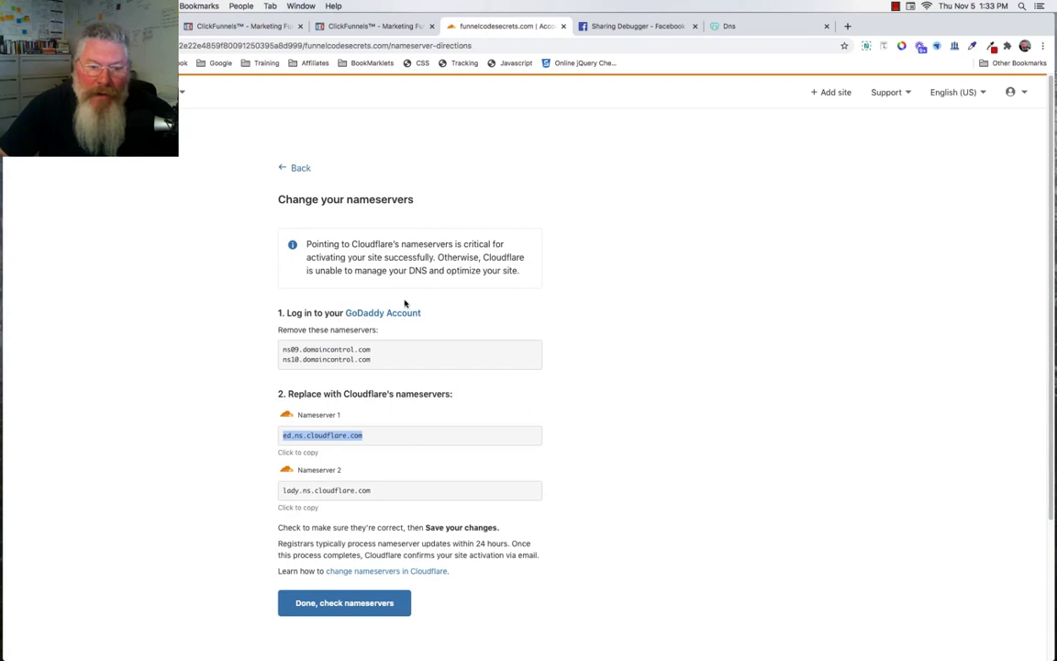
left_click(302, 491)
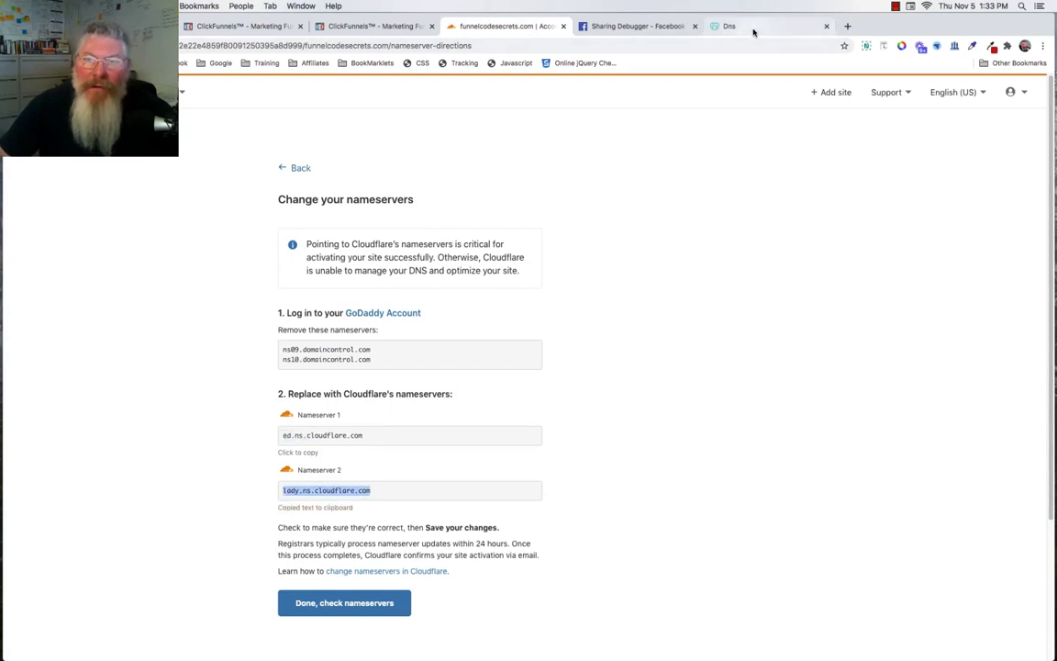
left_click(731, 26)
left_click(278, 417)
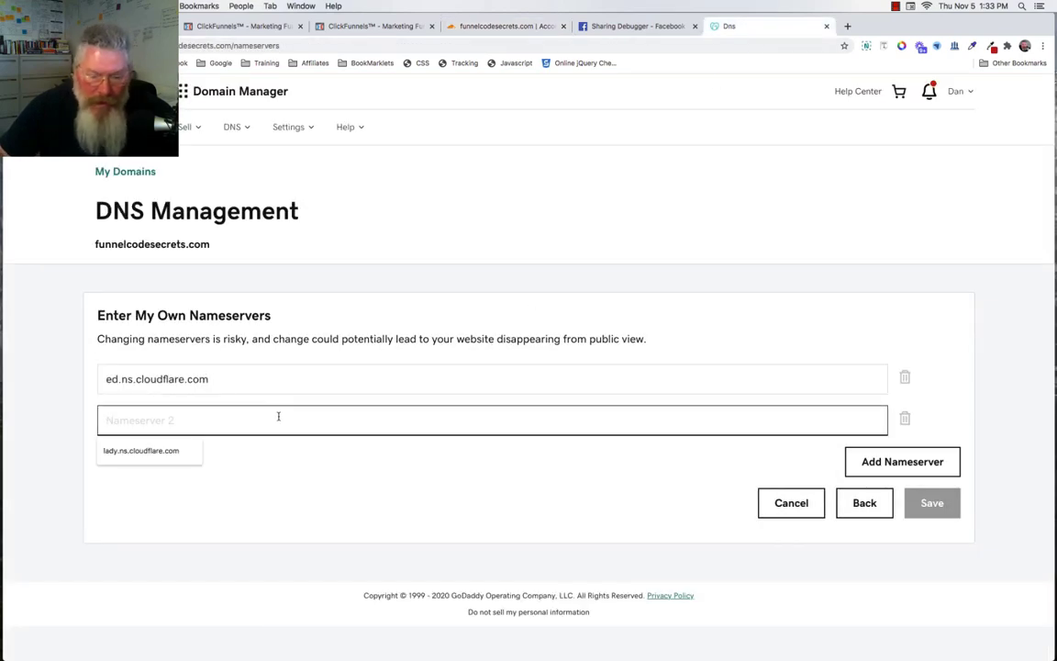
key("super+v")
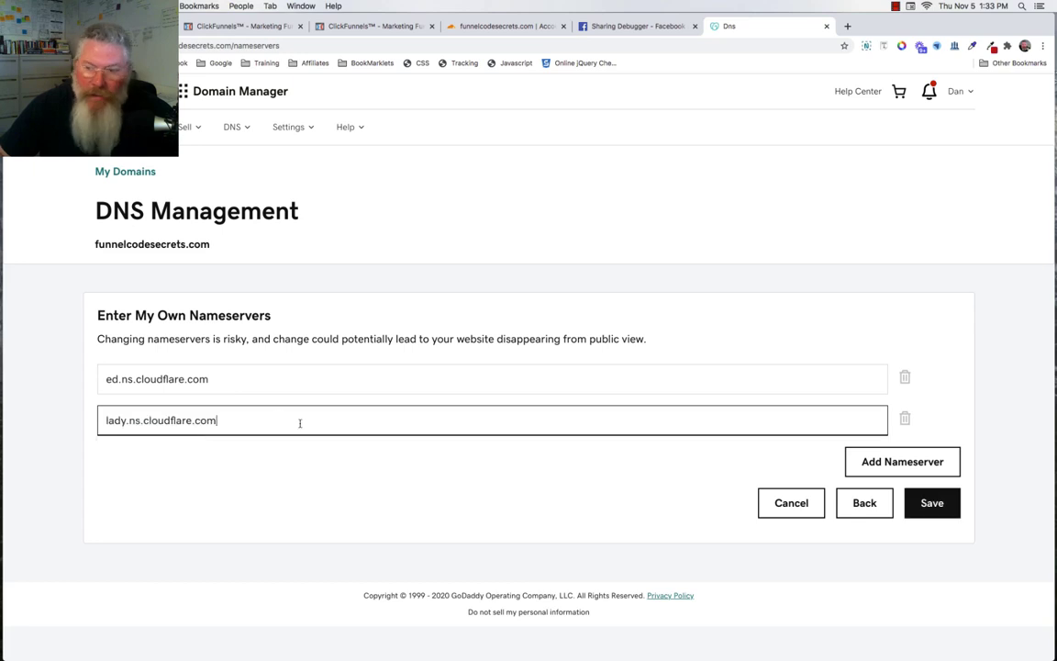
left_click(936, 502)
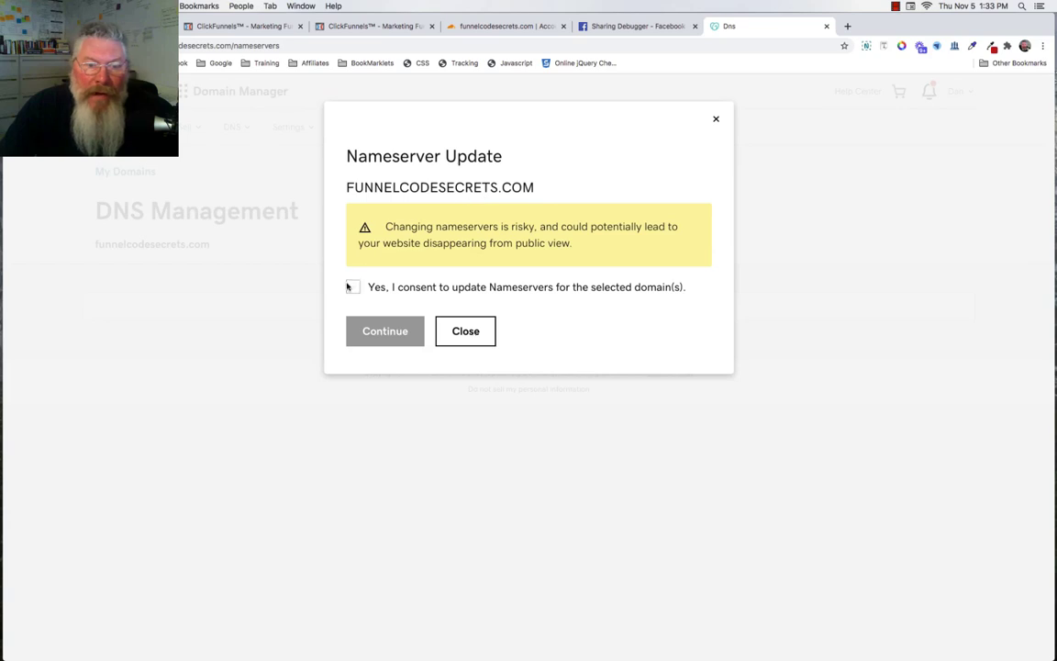
left_click(353, 287)
left_click(383, 328)
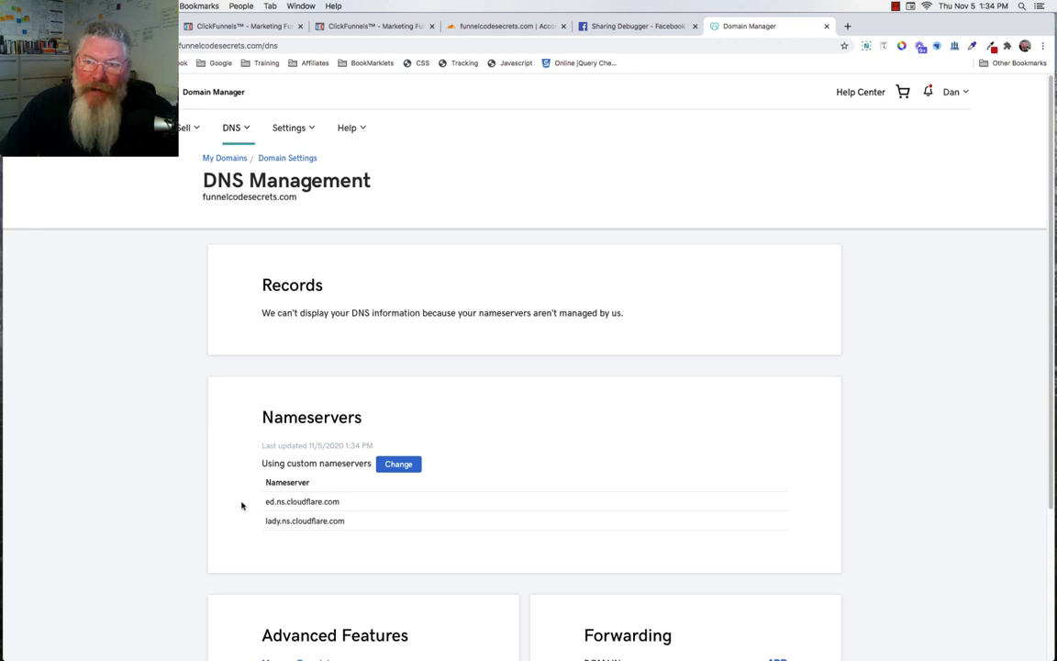
- Review the domain's custom nameserver settings without changing them, and switch to Cloudflare to have it check the nameservers
left_click(399, 466)
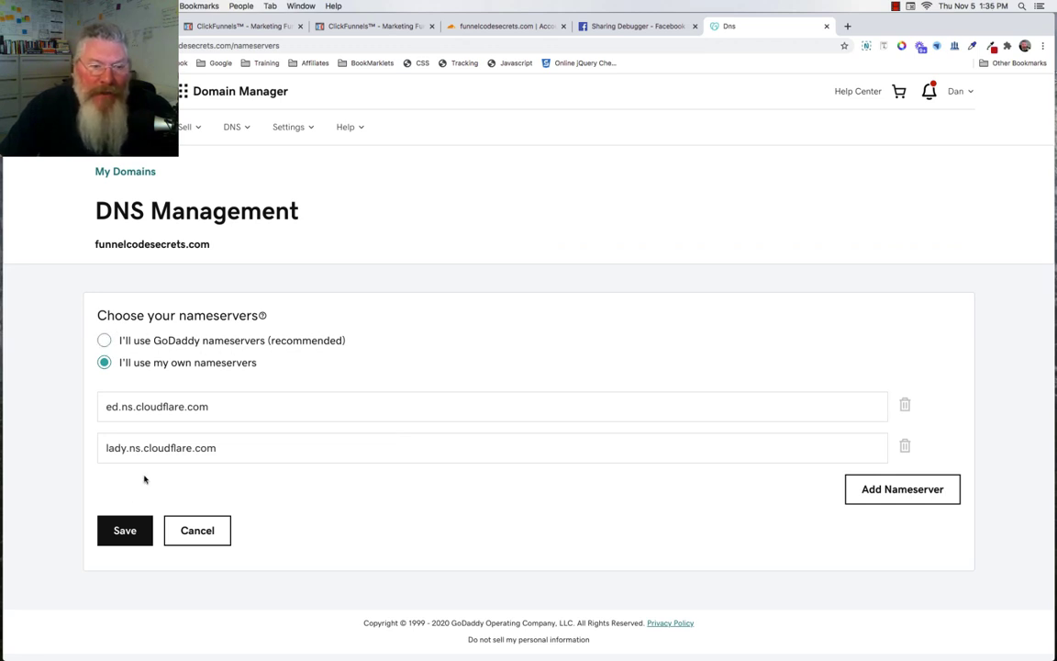
left_click(196, 532)
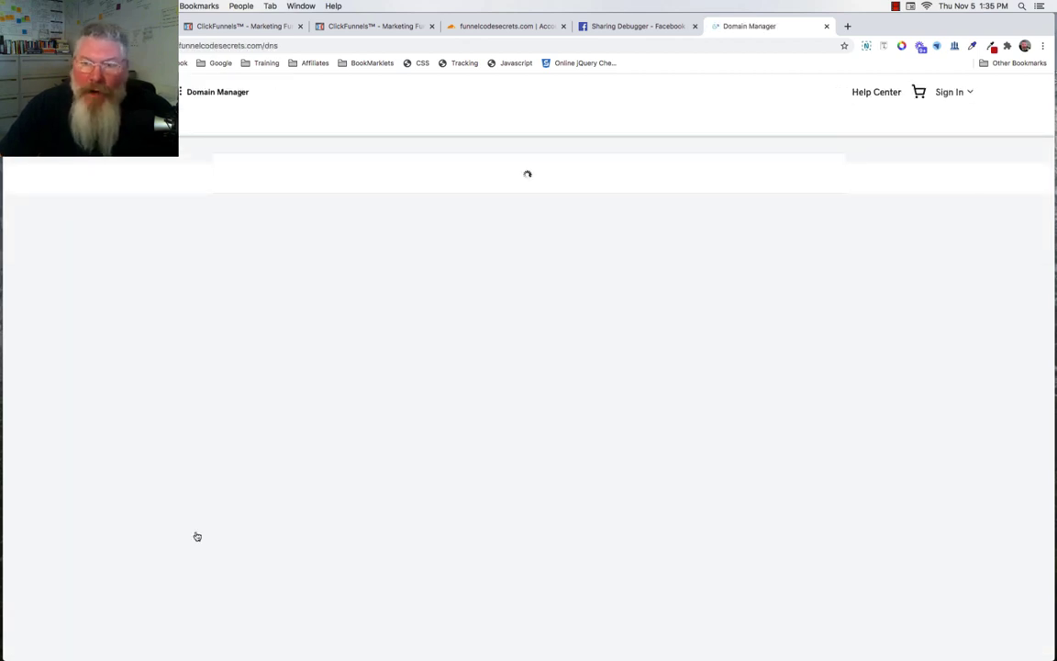
left_click(511, 30)
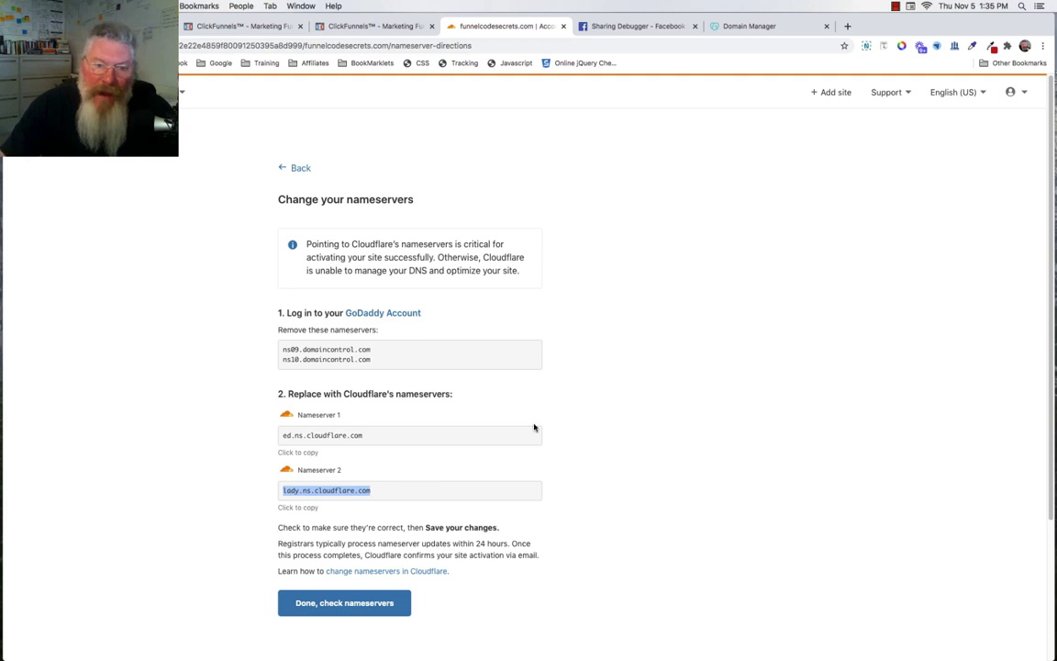
left_click(373, 601)
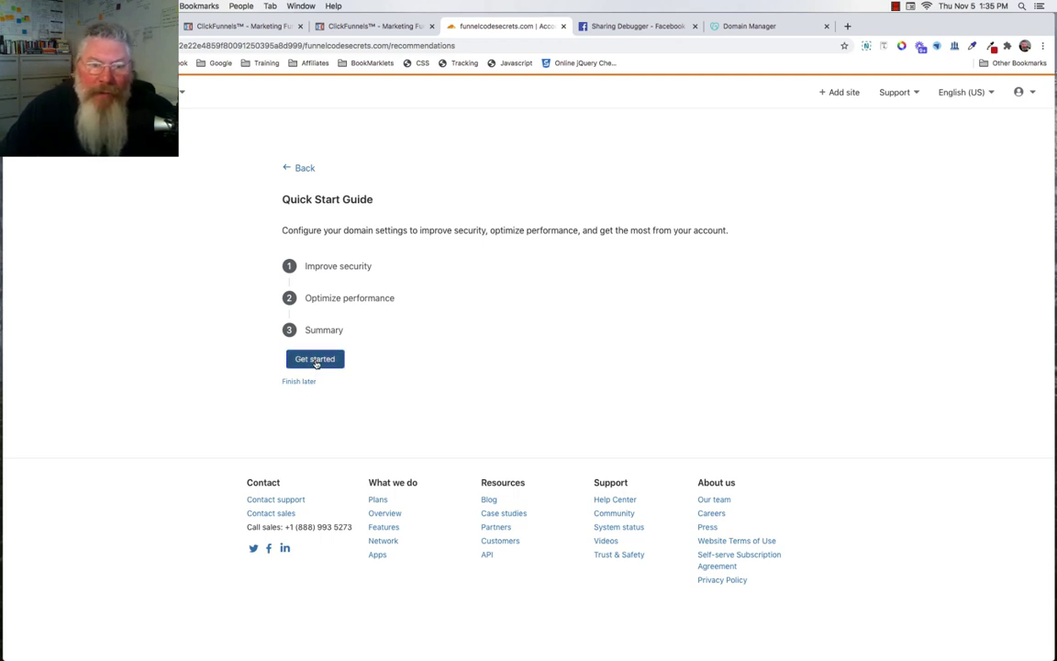
- Start Cloudflare's Quick Start Guide and save its security settings with Automatic HTTPS Rewrites and Always Use HTTPS on
left_click(315, 360)
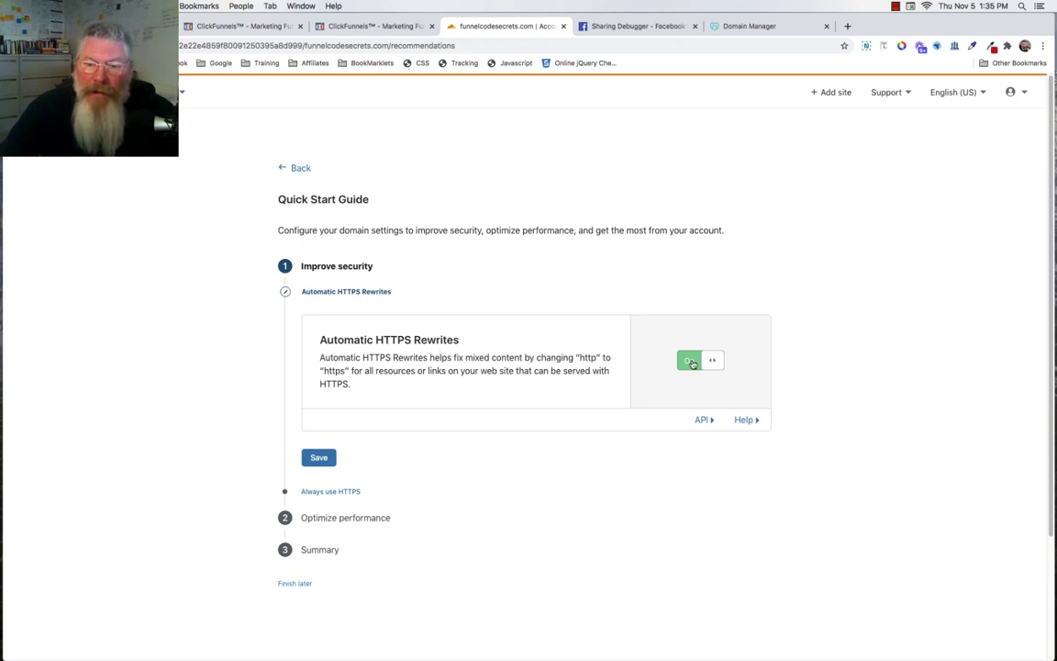
left_click(319, 457)
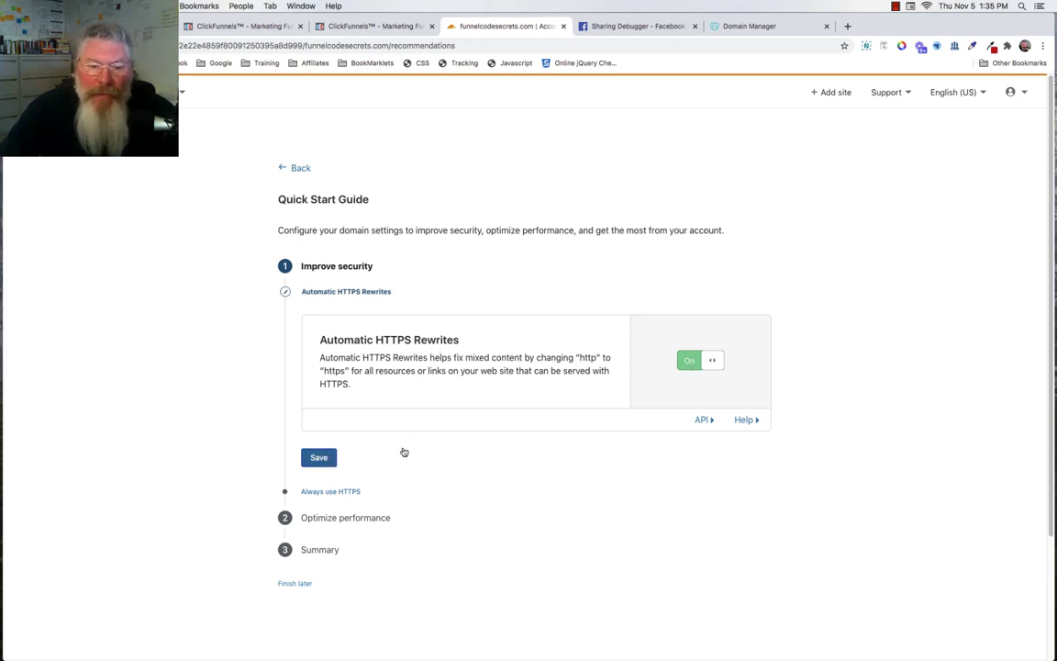
left_click(693, 378)
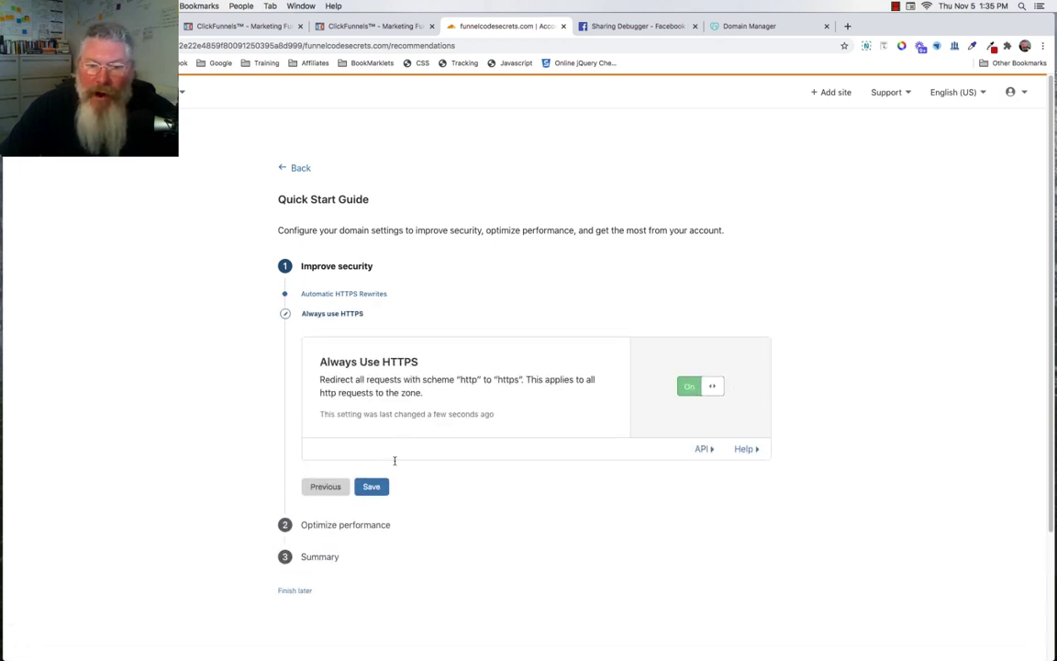
left_click(382, 487)
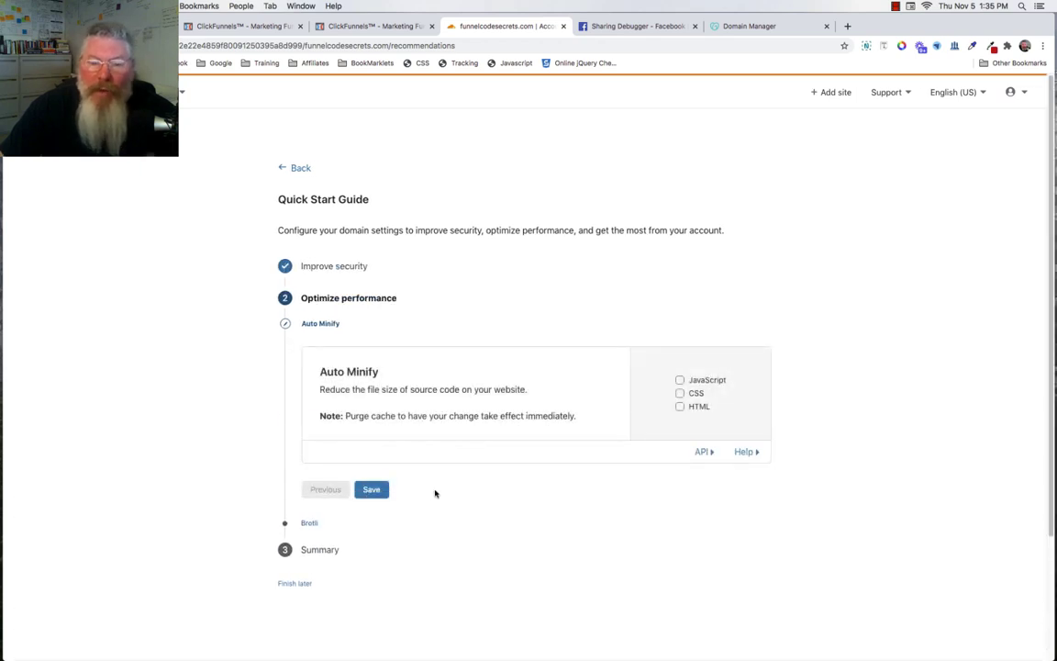
- Enable Auto Minify for JavaScript, CSS and HTML, and finish the Quick Start Guide with Brotli on
left_click(679, 380)
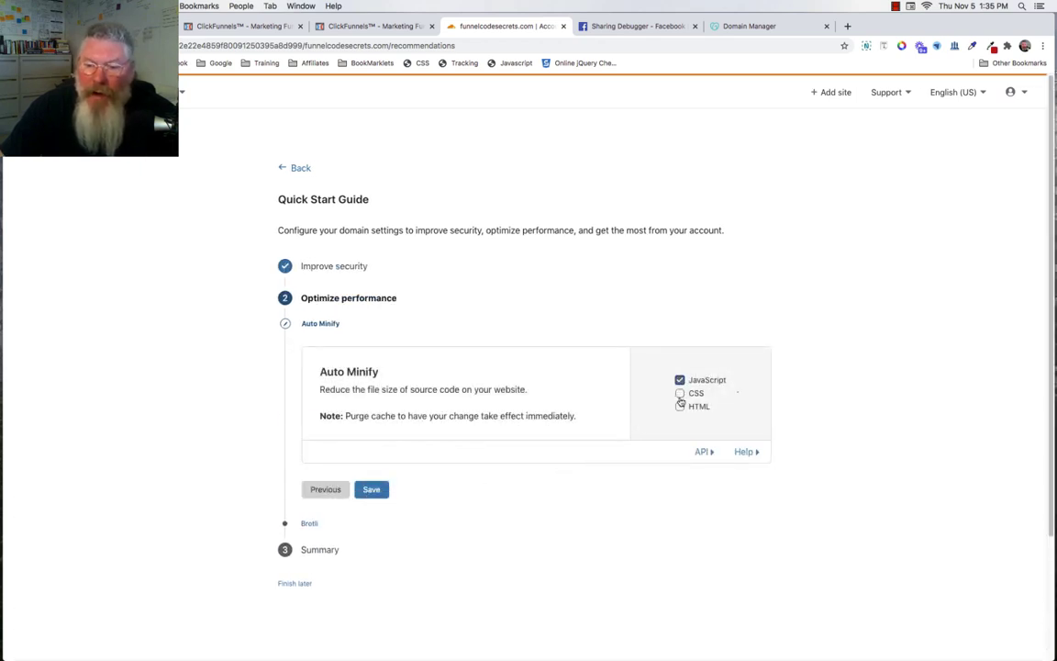
left_click(680, 405)
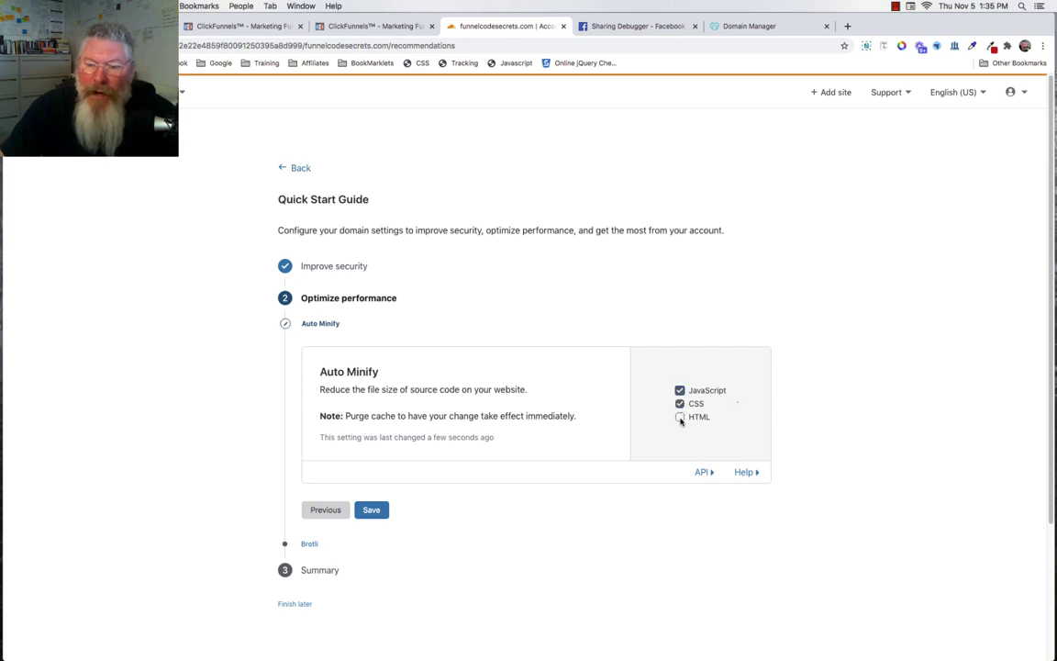
left_click(680, 417)
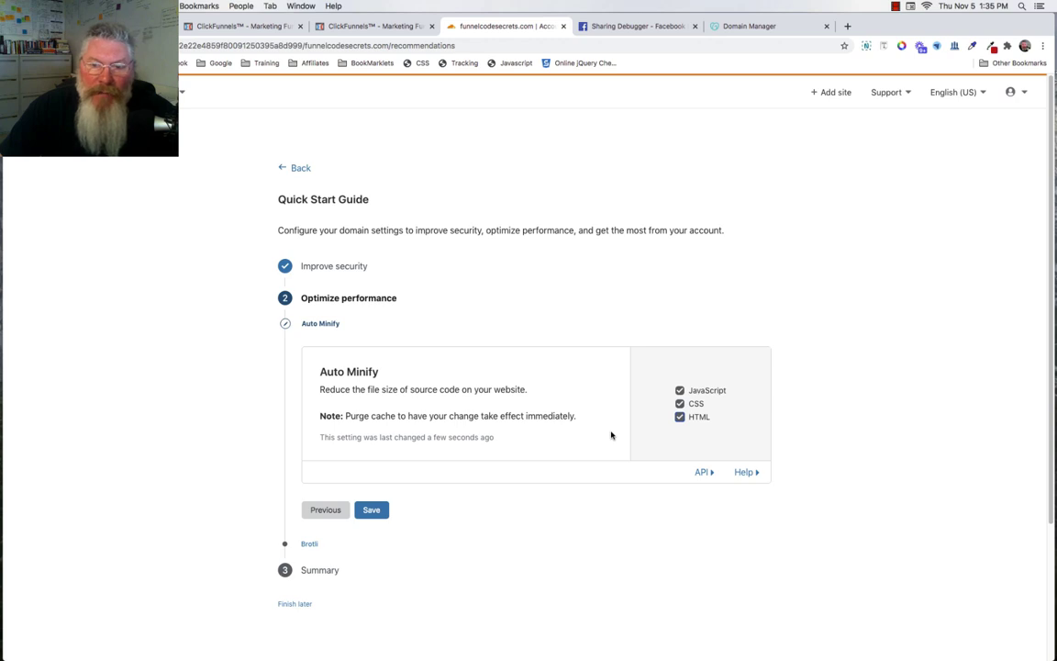
left_click(374, 509)
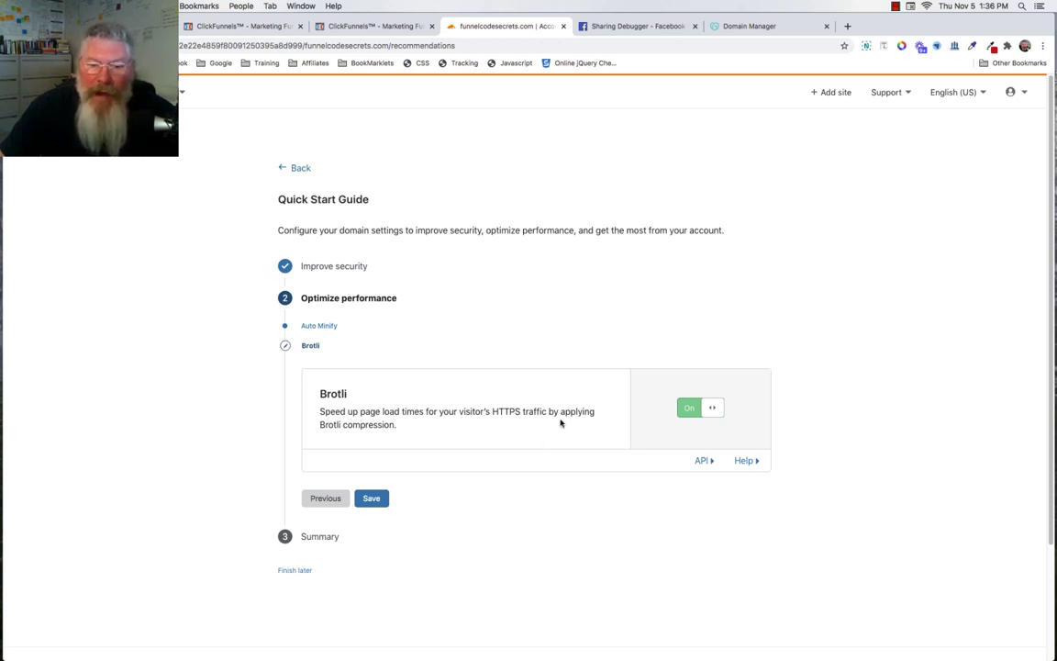
left_click(371, 499)
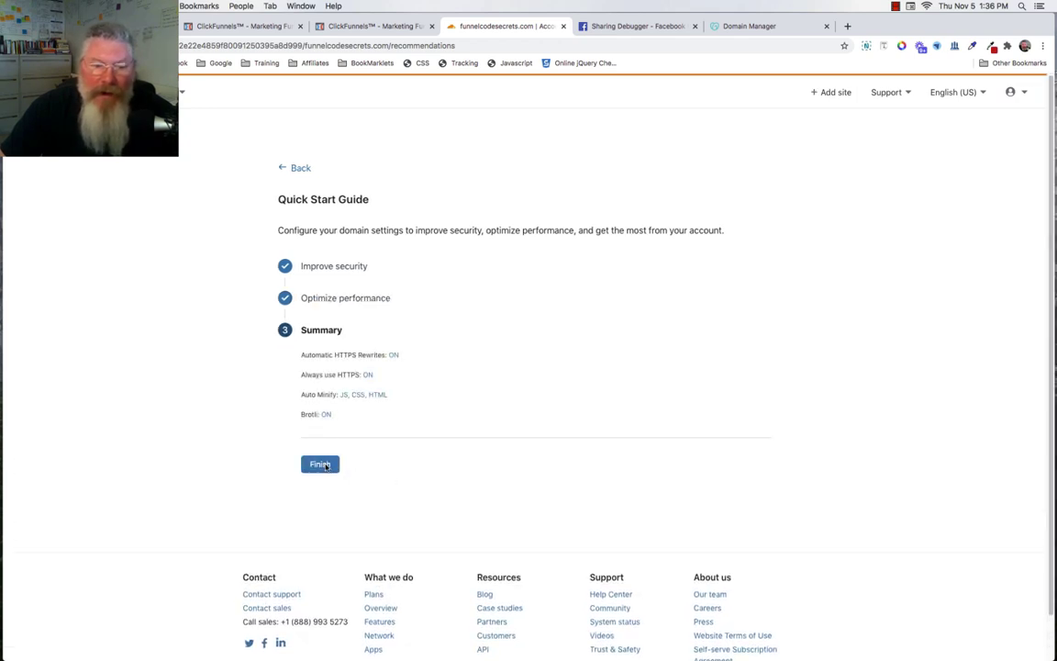
left_click(323, 465)
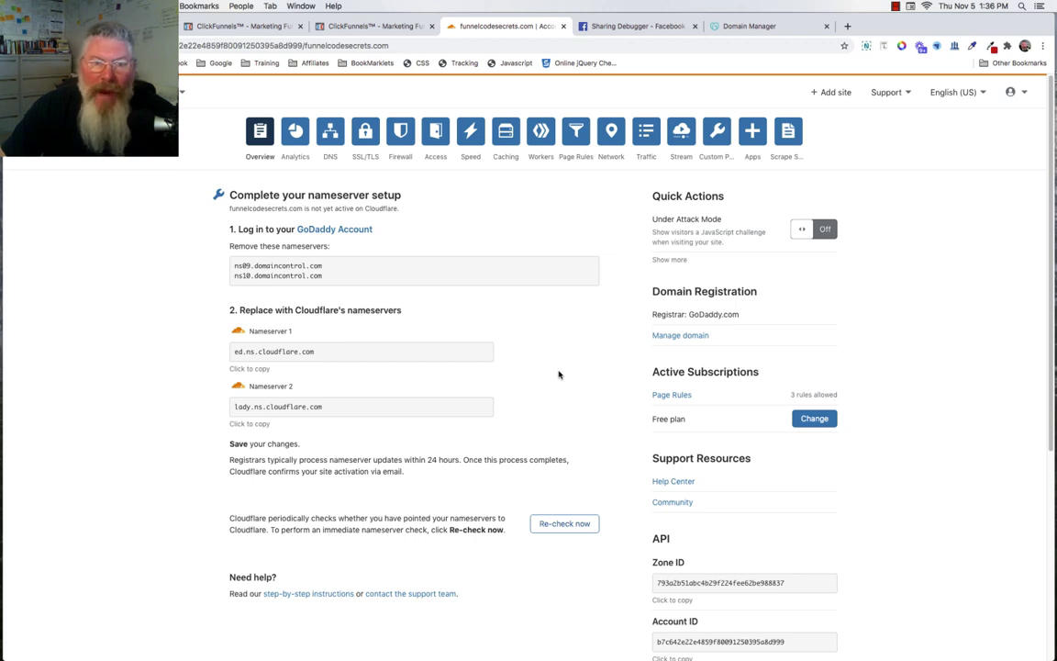
scroll(558, 375, "down", 5)
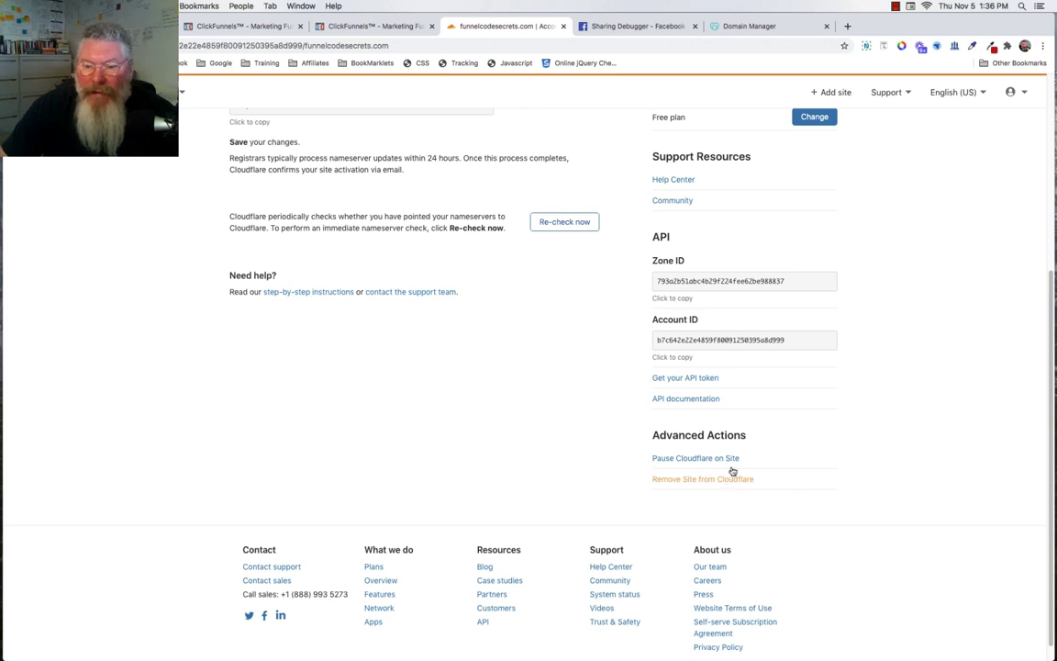
scroll(613, 430, "up", 5)
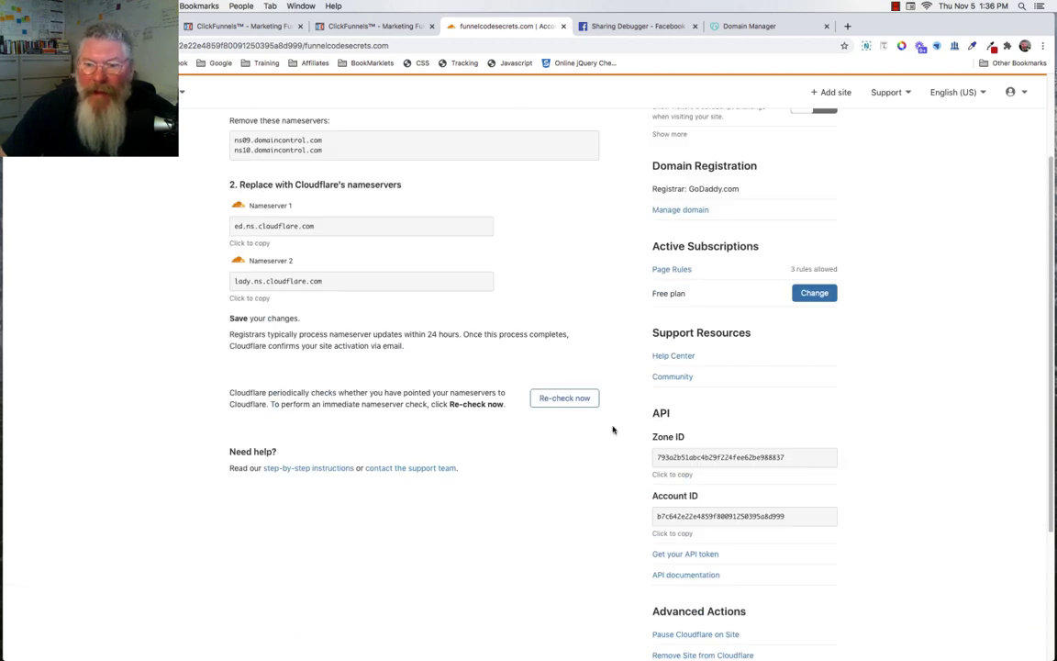
scroll(613, 429, "up", 1)
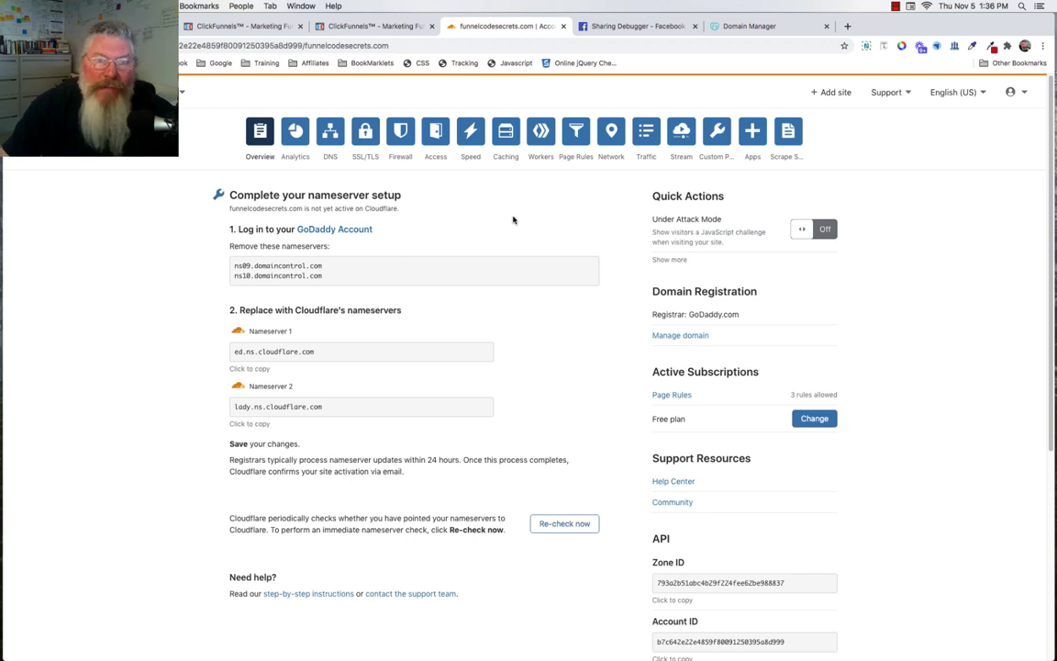
left_click(575, 133)
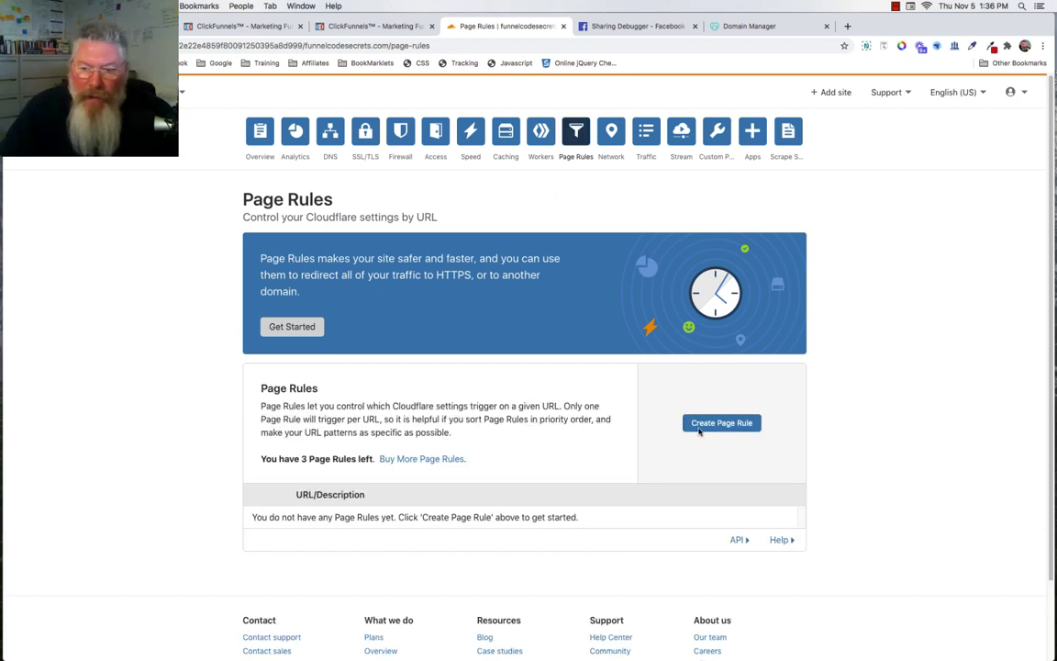
left_click(701, 430)
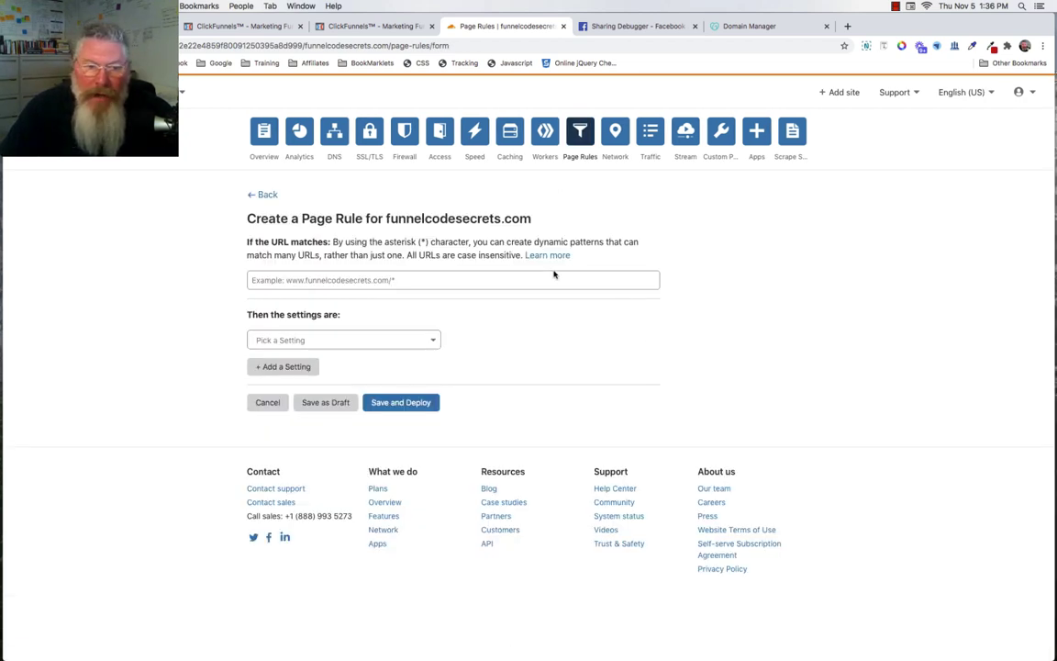
left_click(287, 281)
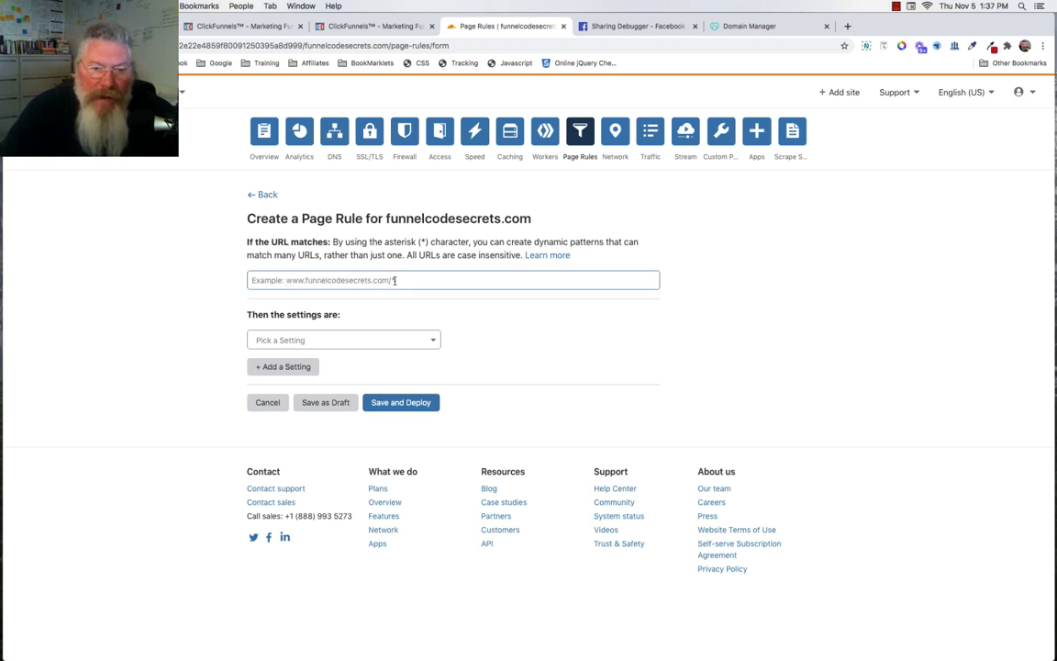
left_click(339, 281)
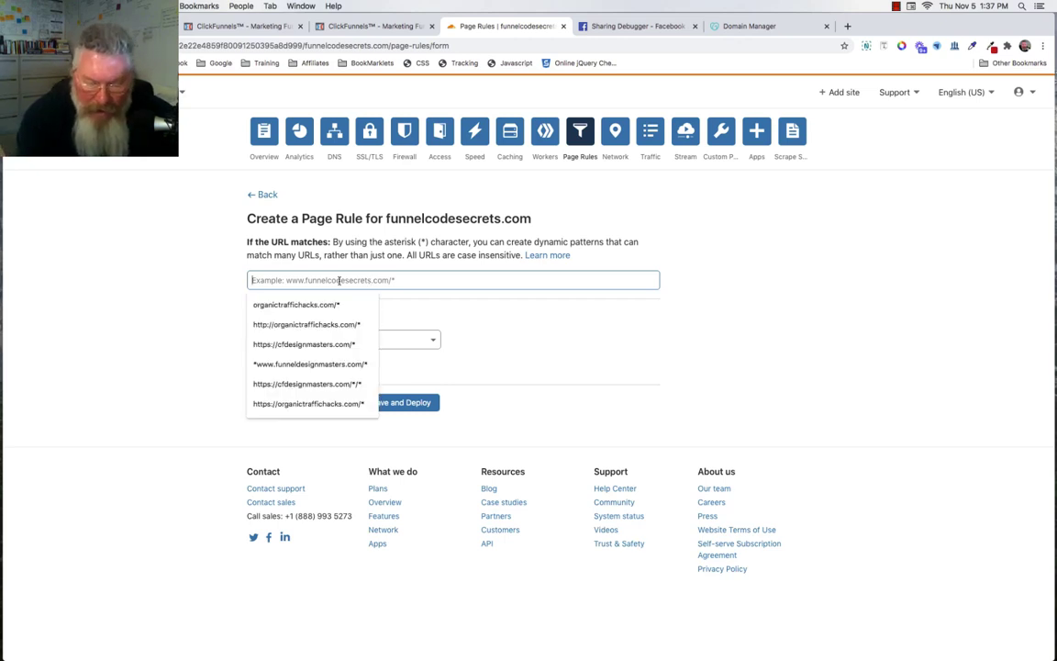
type("www")
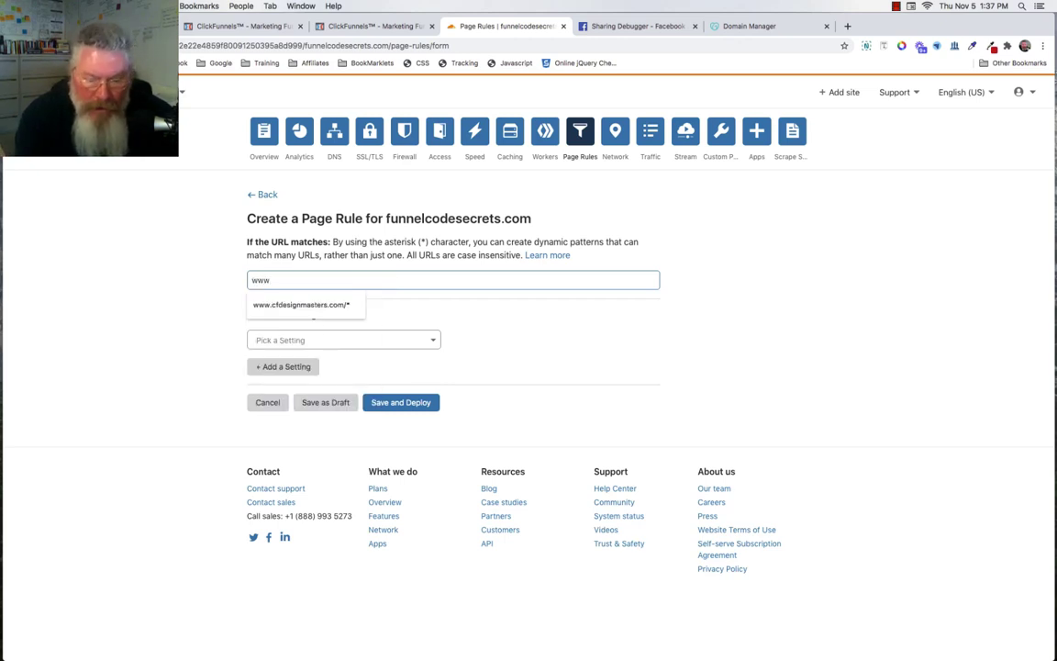
type(".")
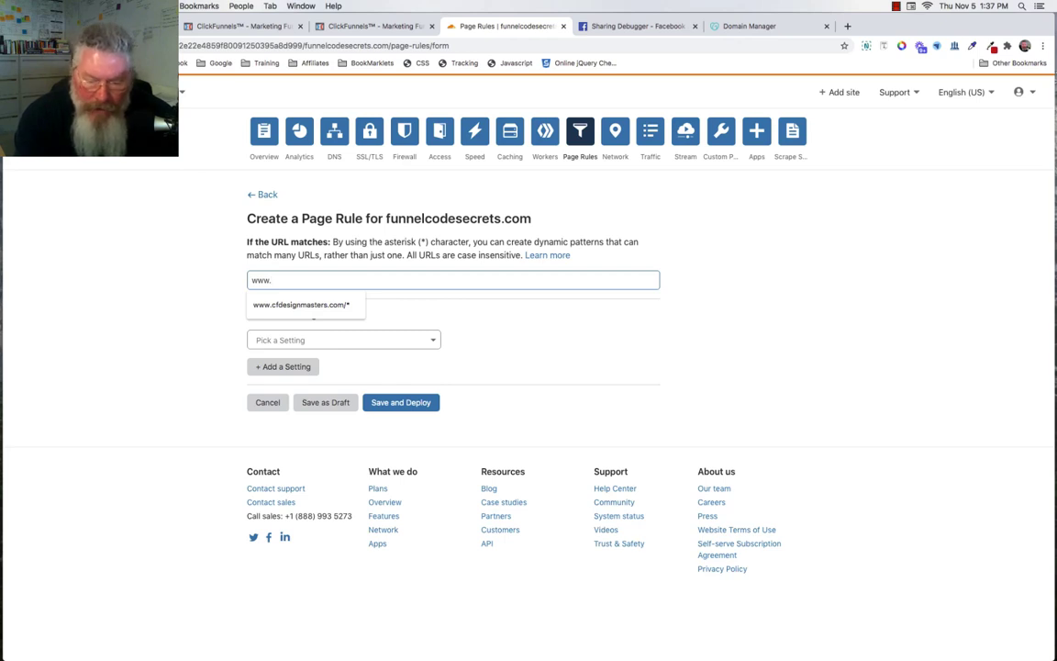
type("funnelco")
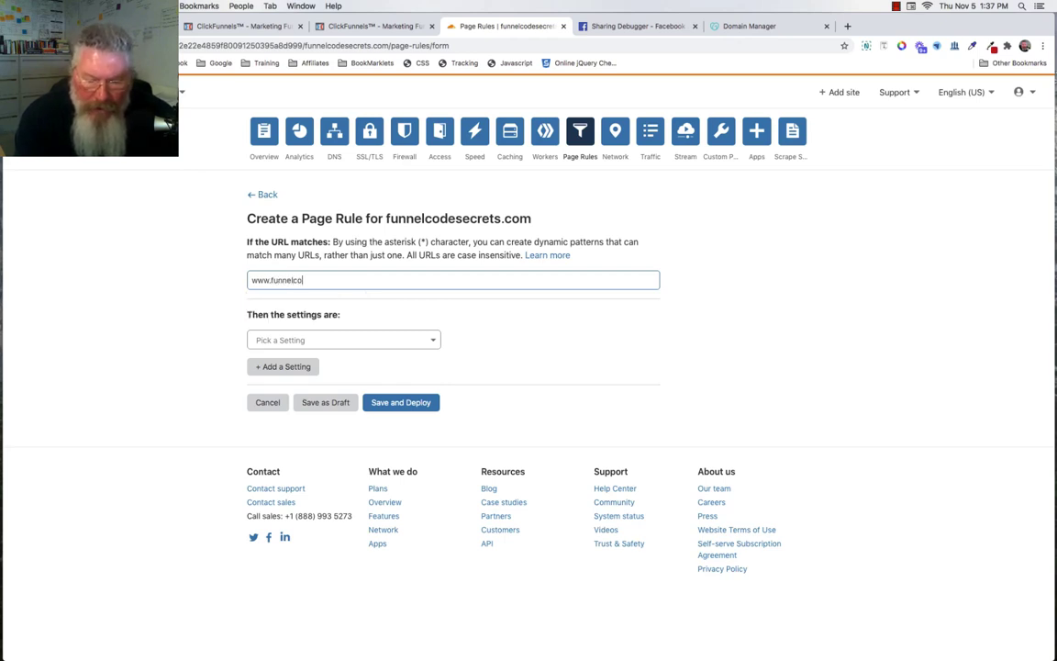
type("desecrets.com/*")
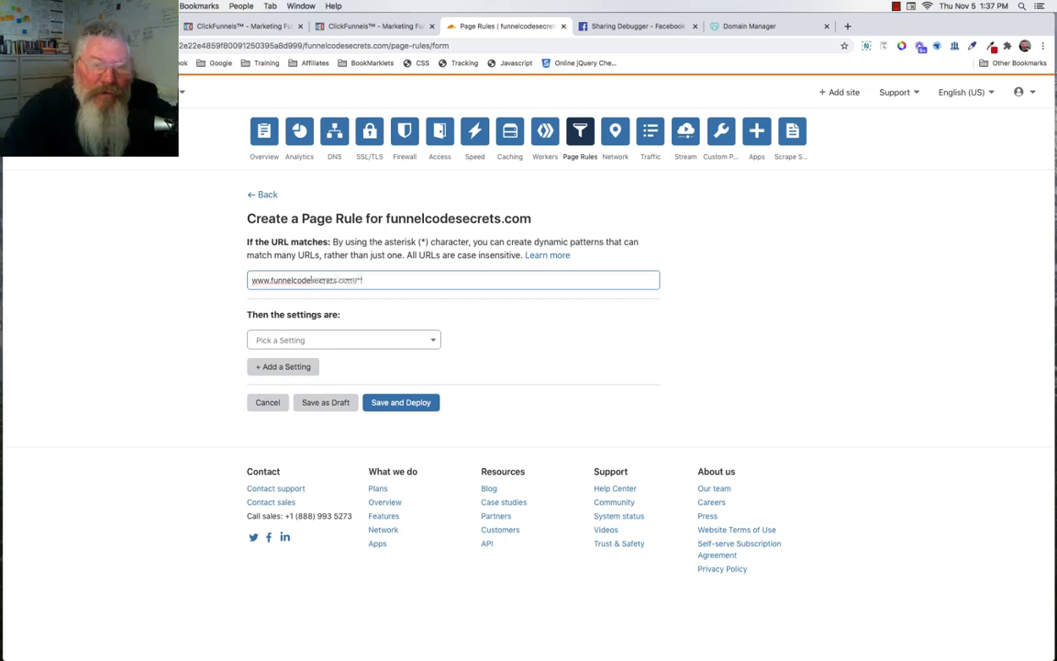
left_click(249, 280)
type("*")
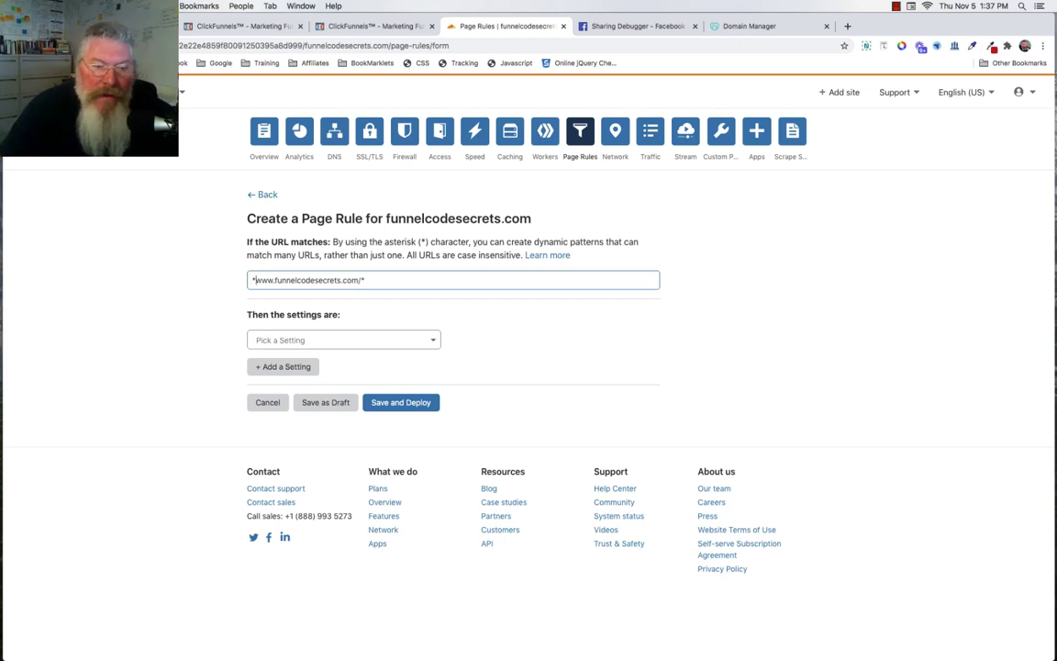
- Set the page rule to Forwarding URL with the status code 301 - Permanent Redirect
left_click(312, 340)
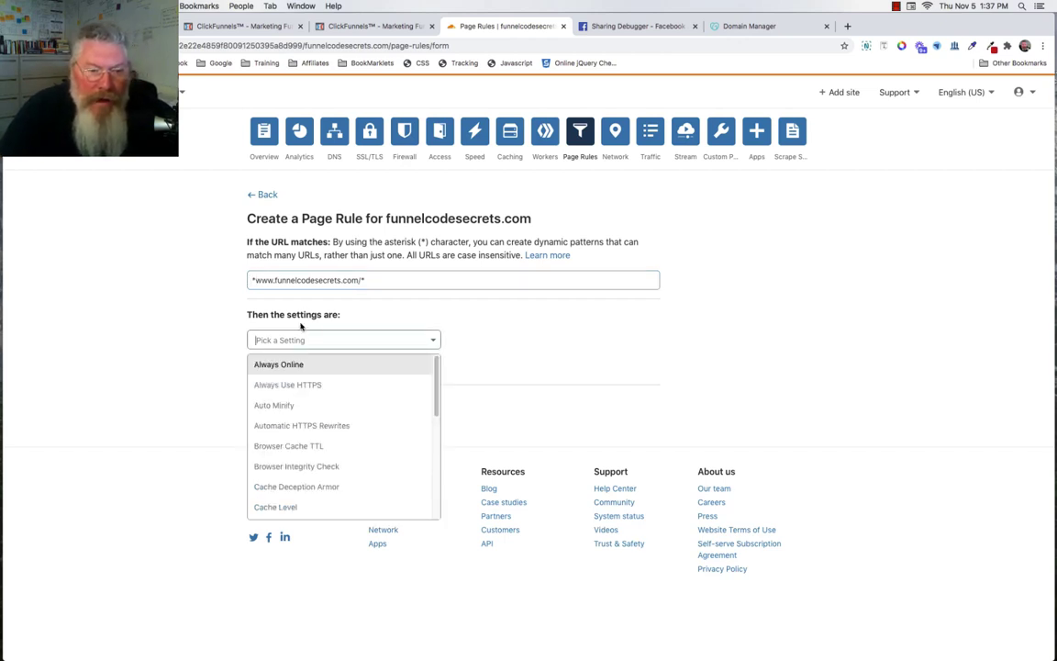
scroll(313, 426, "down", 3)
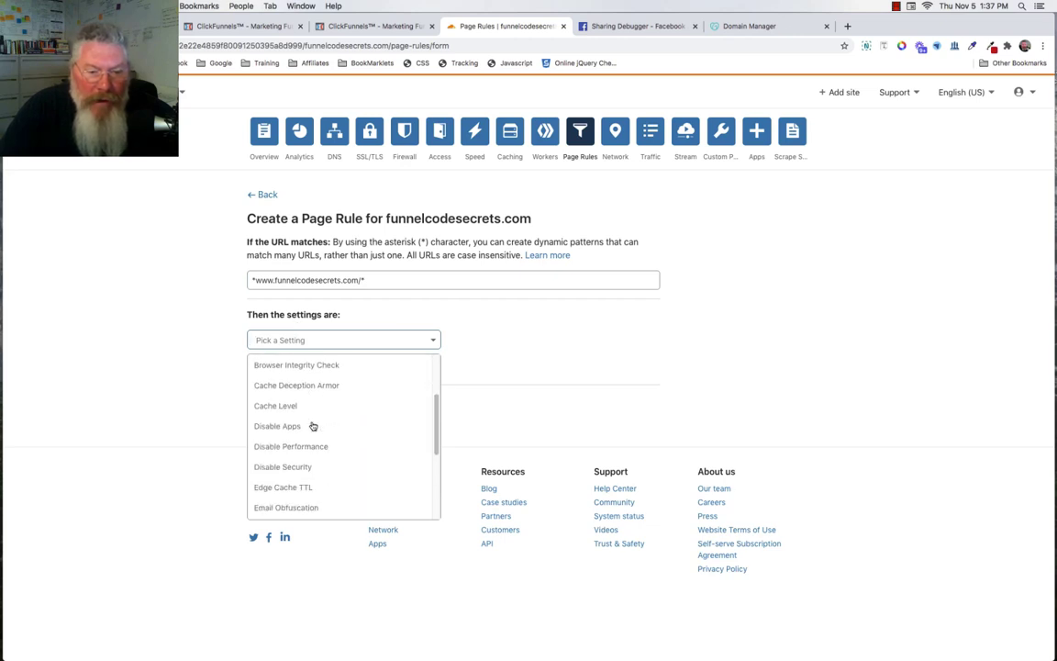
scroll(311, 426, "down", 2)
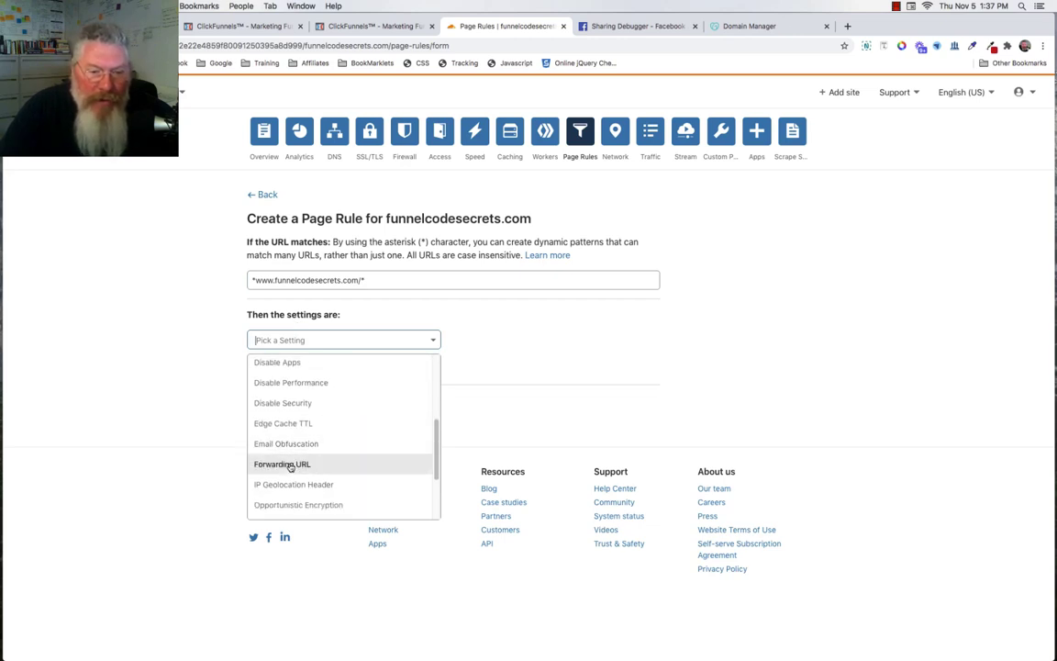
left_click(290, 464)
left_click(531, 340)
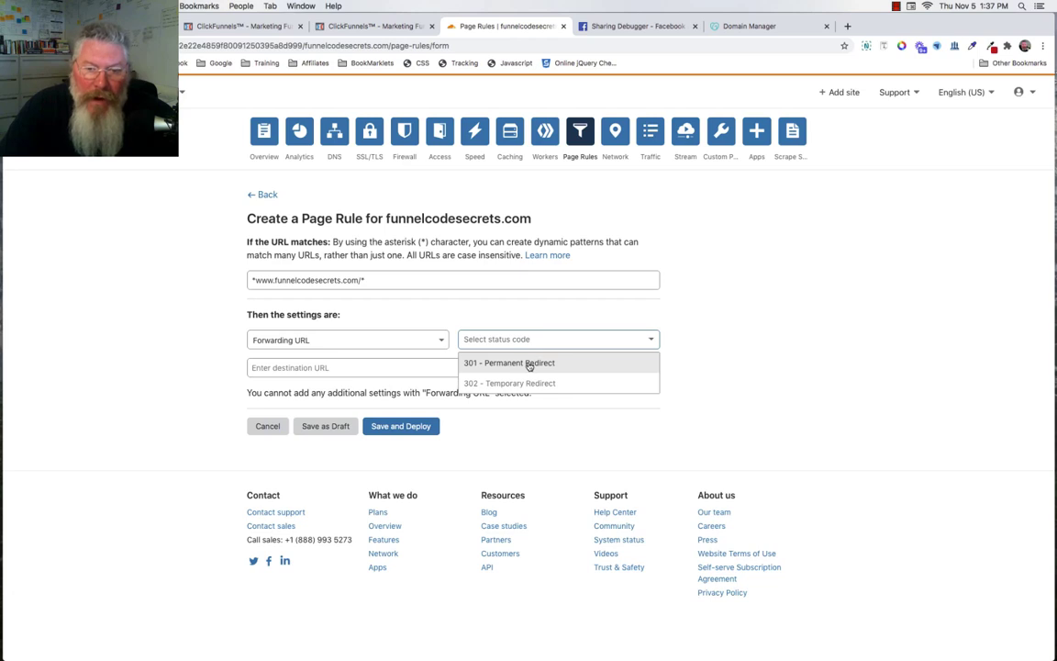
left_click(528, 363)
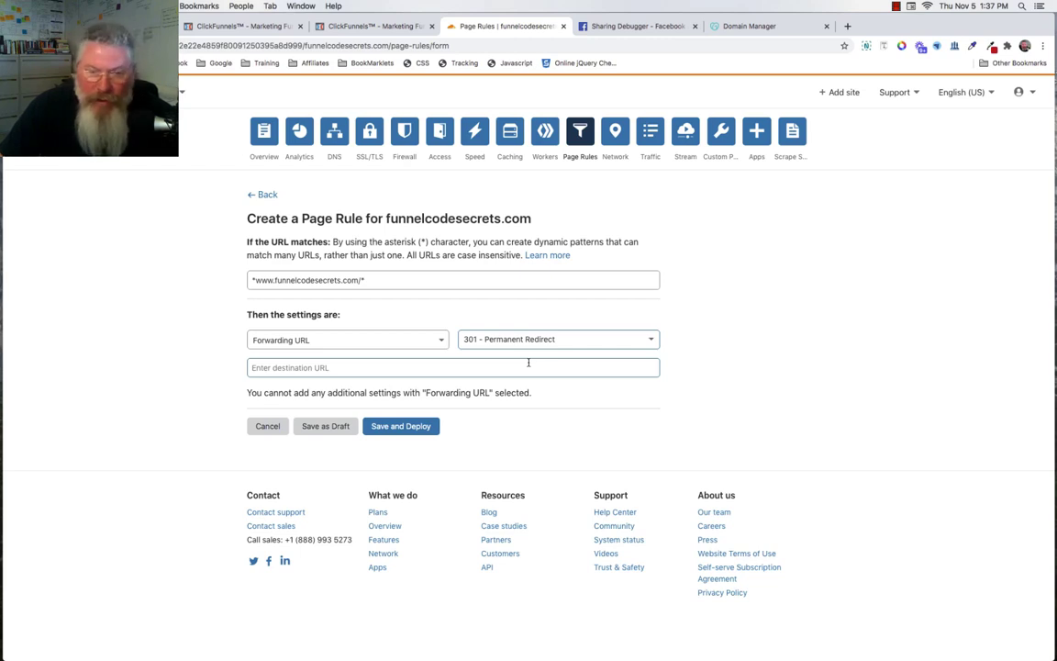
left_click(492, 364)
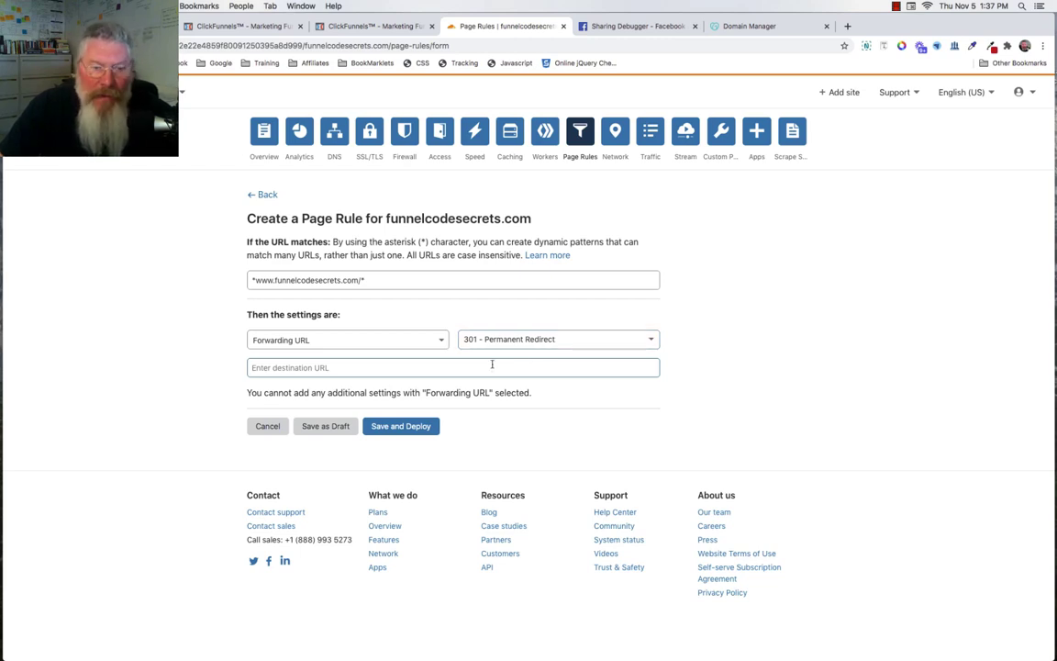
type("http")
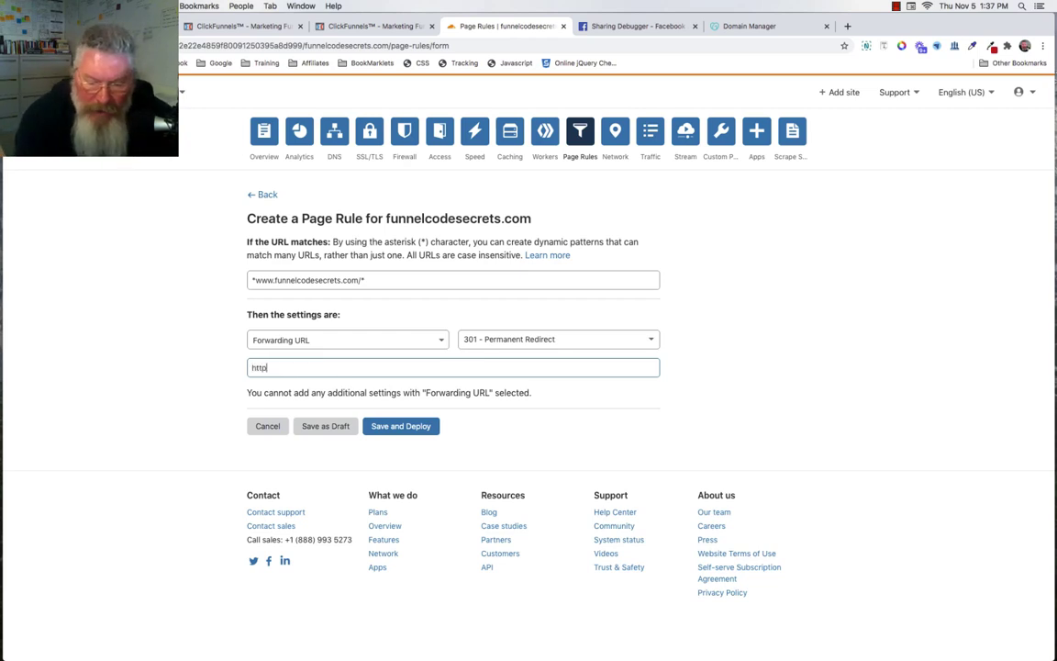
type("s://funnelcodesecrets.com/$2")
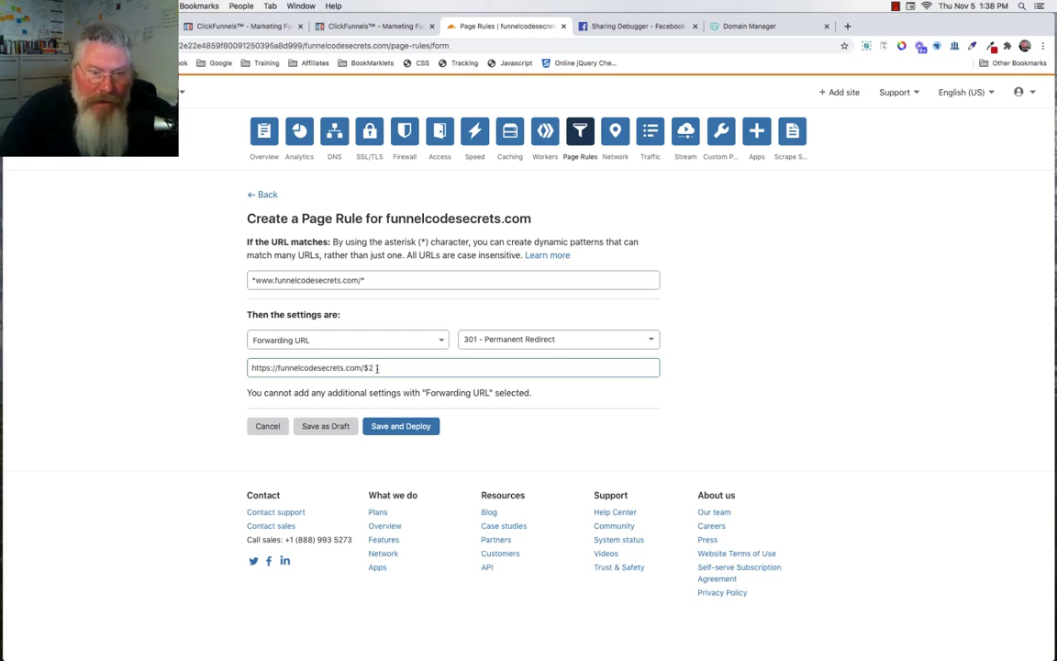
- Compare the asterisk wildcards in the page rule's URL pattern with the https prefix and $2 placeholder in the destination URL
left_click(252, 280)
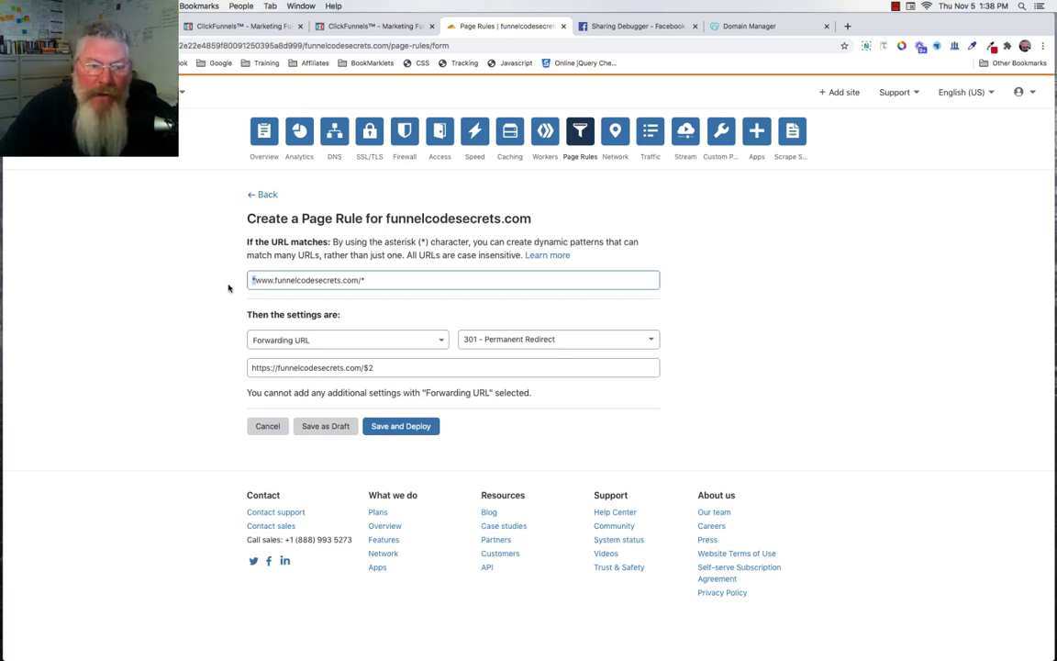
left_click(252, 367)
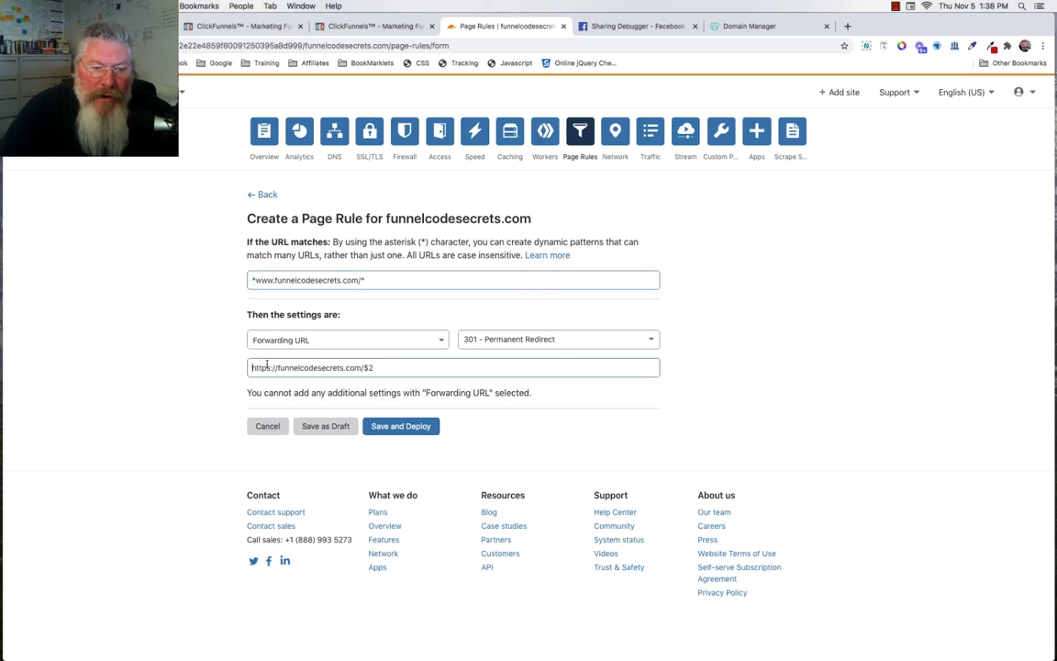
double_click(267, 366)
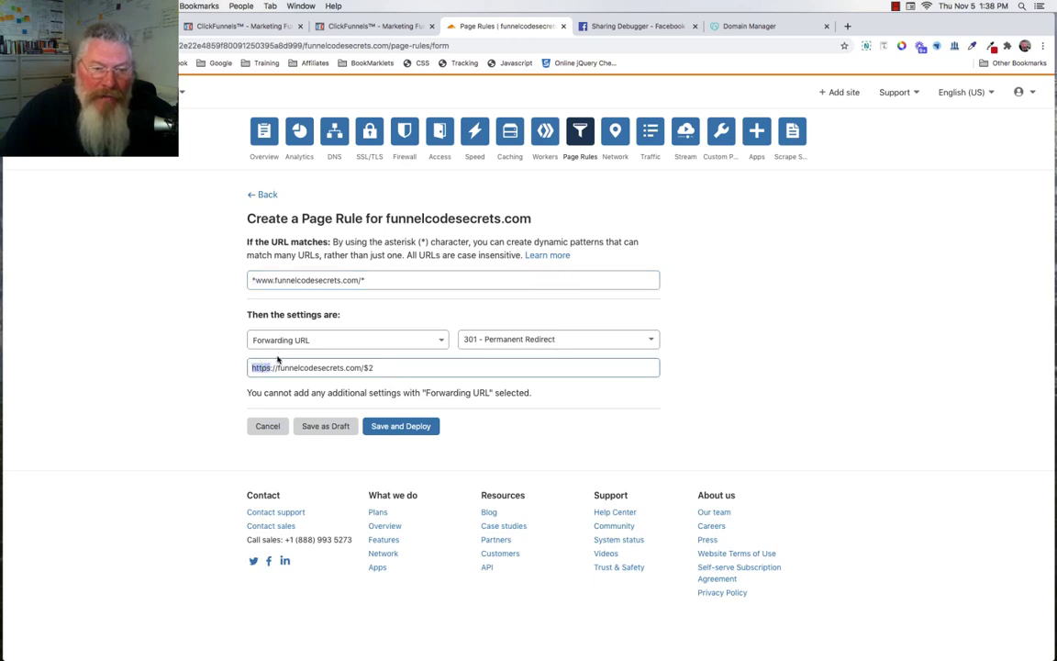
left_click(366, 280)
double_click(364, 280)
left_click(375, 281)
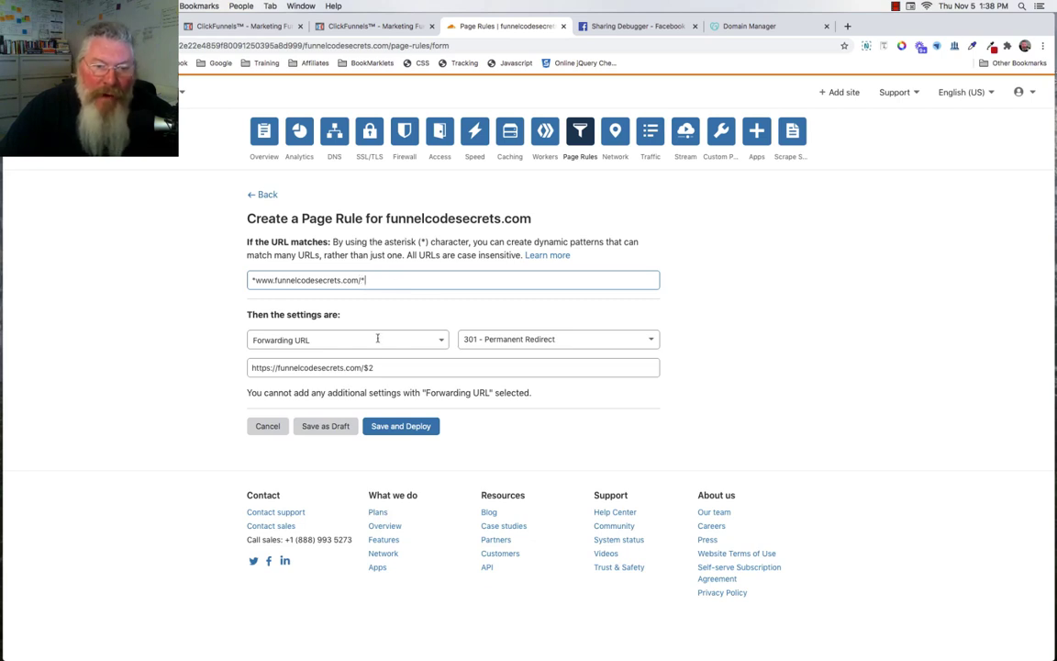
left_click(375, 367)
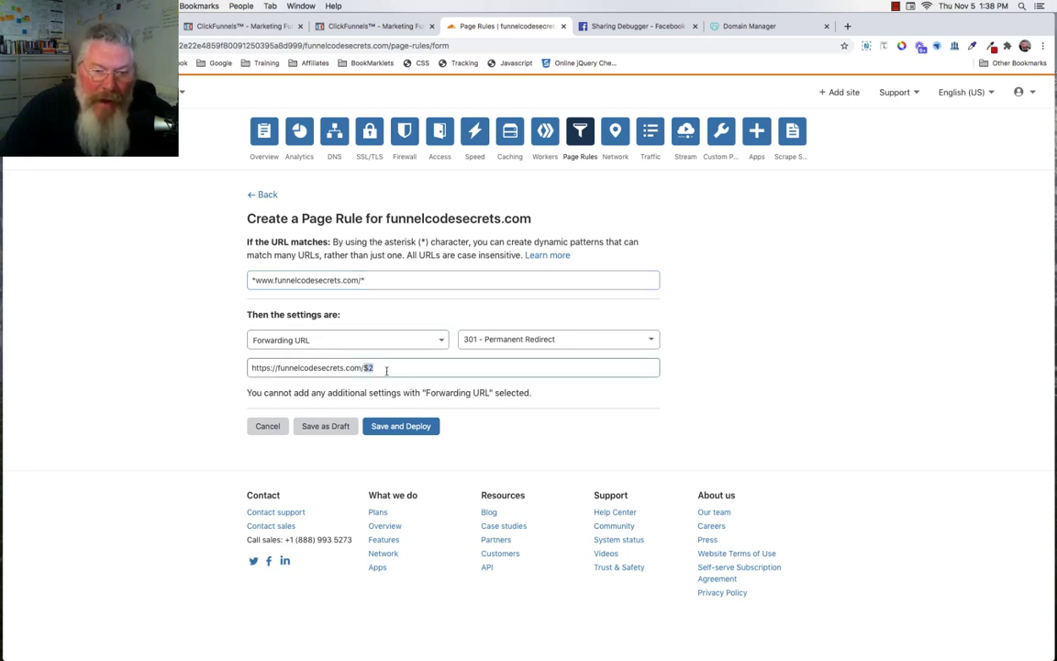
- Save and deploy the www-to-root forwarding page rule, and return to the domain's Cloudflare overview
left_click(362, 280)
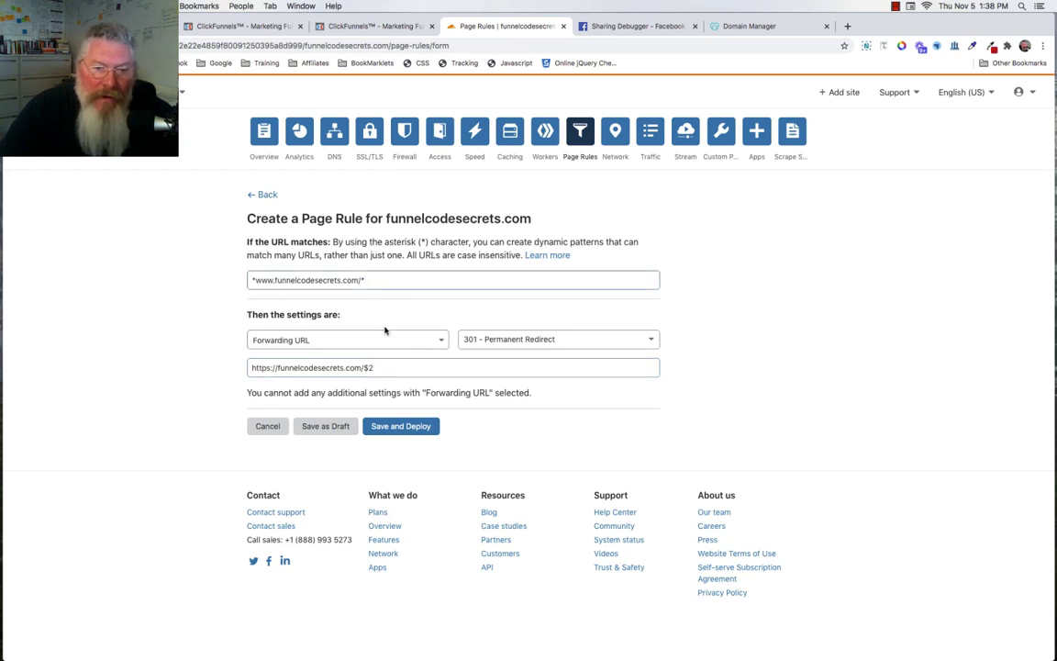
left_click(404, 368)
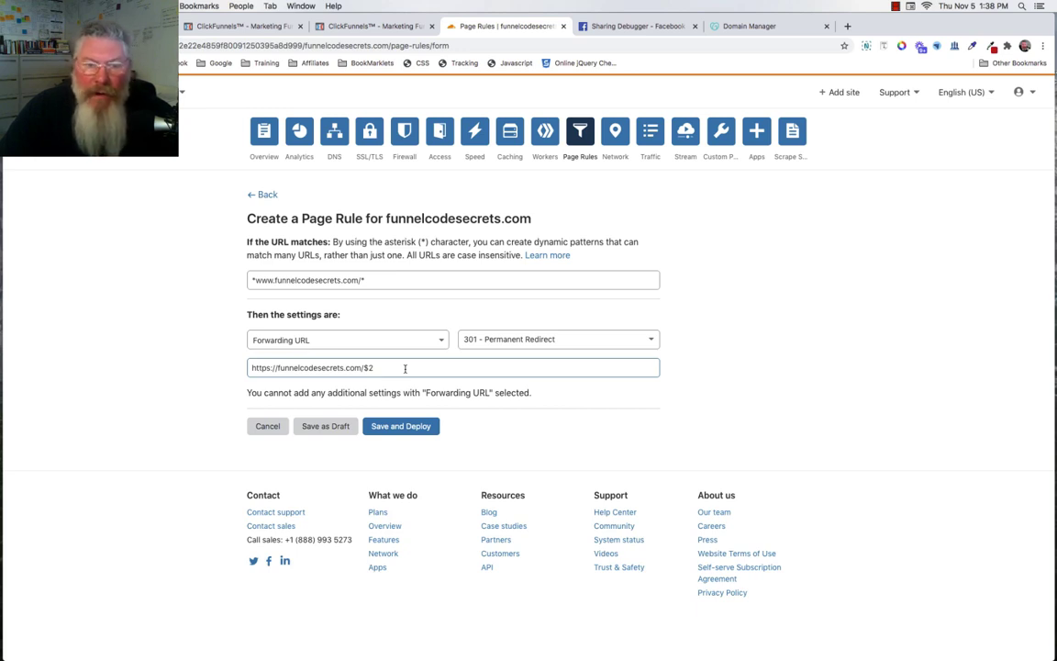
left_click(407, 427)
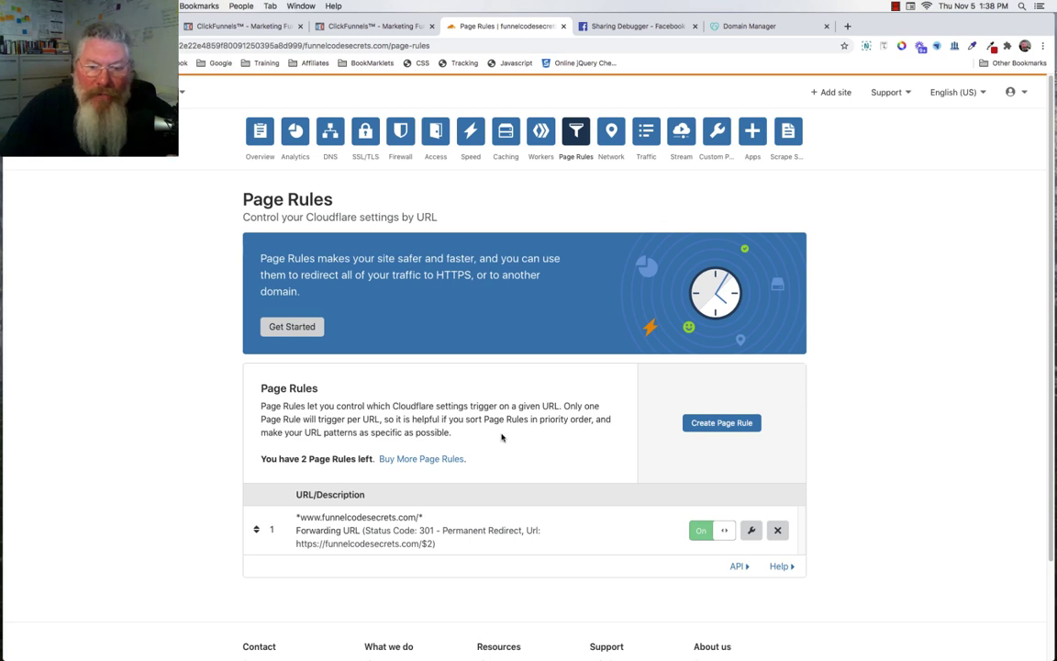
left_click(260, 133)
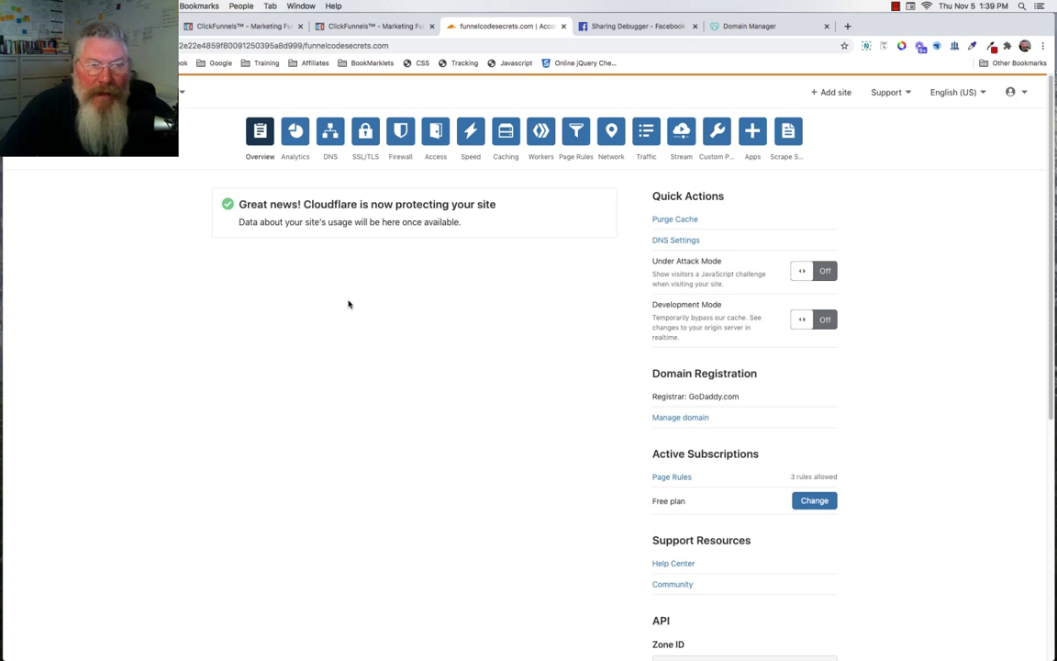
- Switch to ClickFunnels, add funnelcodesecrets.com without the www prefix as an existing domain, and confirm that its CNAME record is set up
left_click(377, 31)
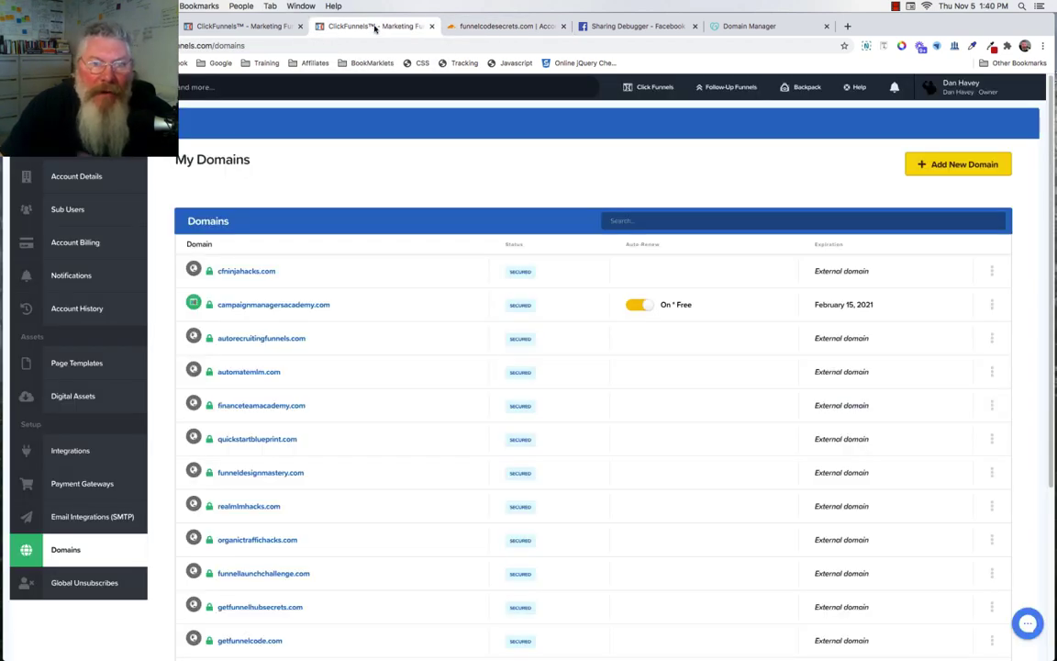
left_click(953, 167)
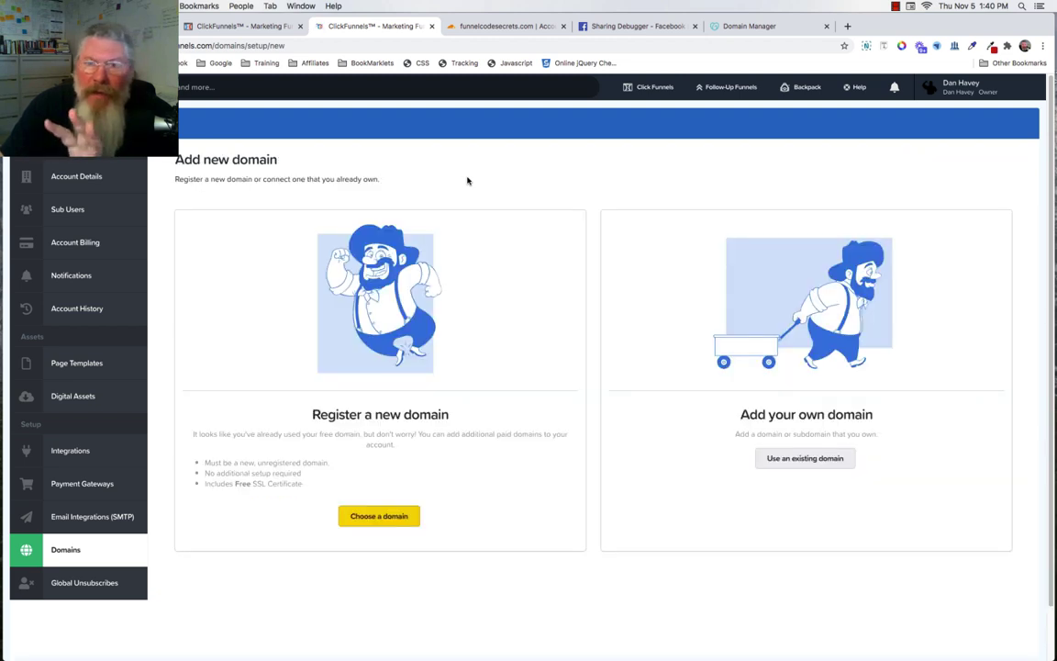
left_click(807, 459)
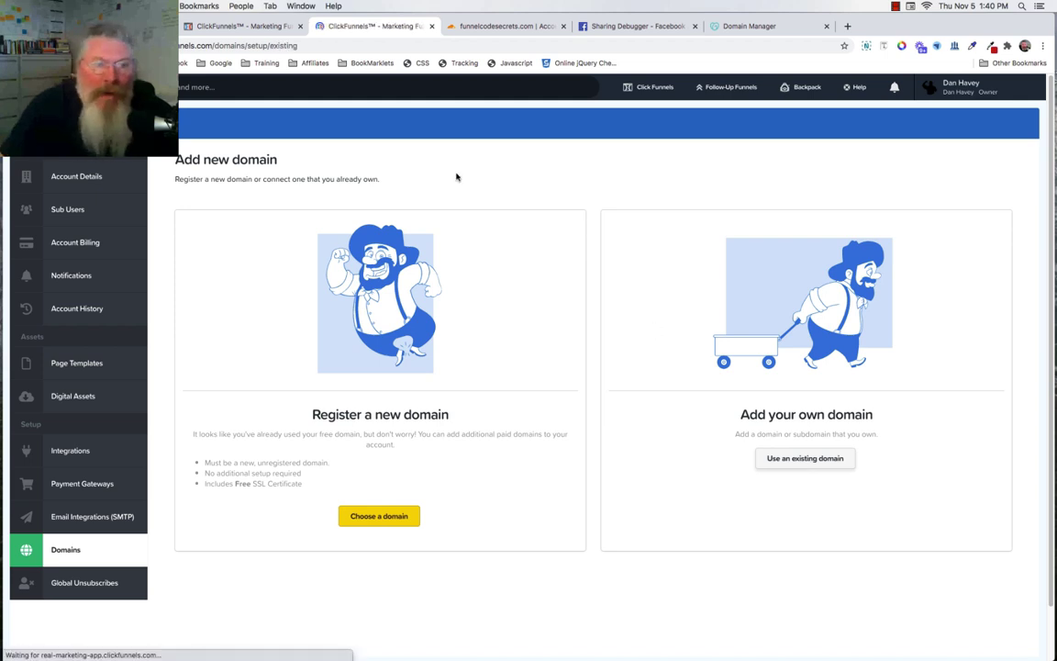
type("www")
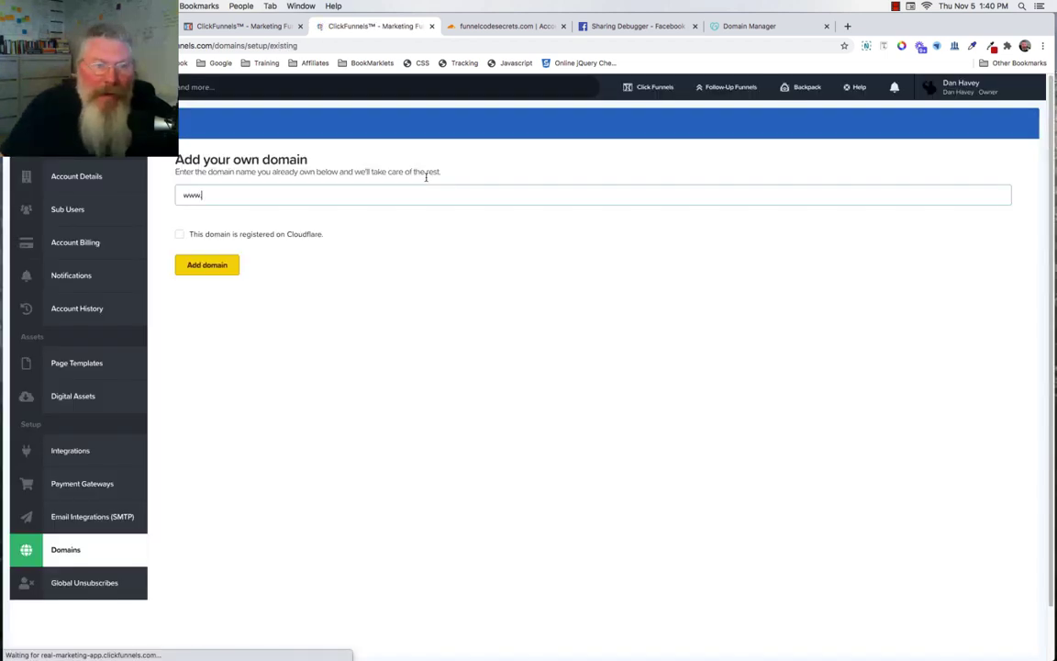
type(".")
left_click_drag(204, 194, 181, 194)
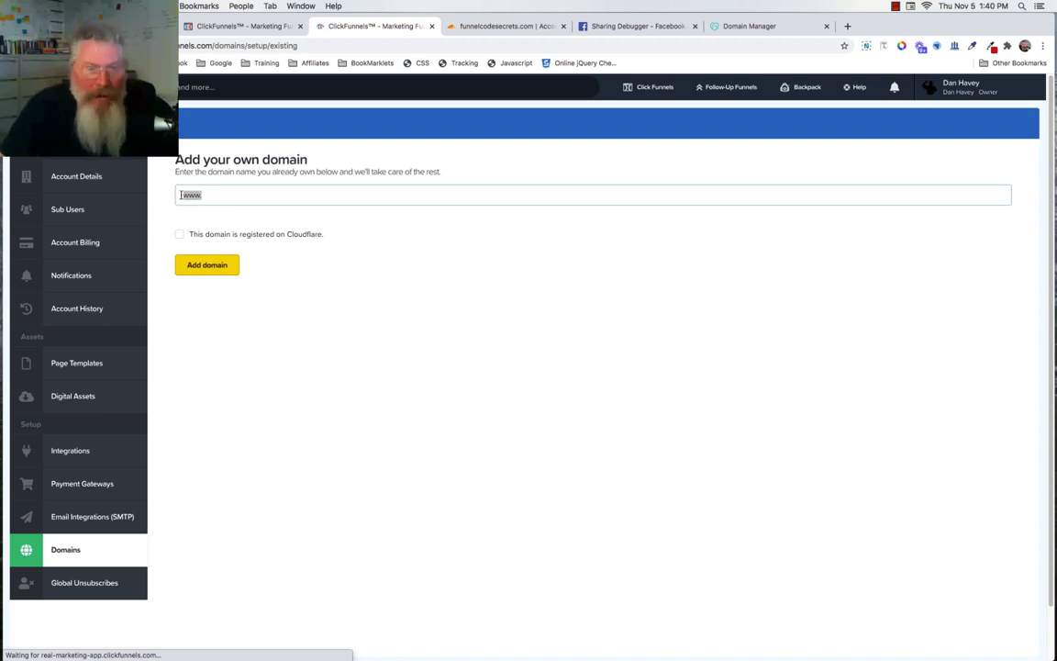
type("funnelcodesecrets.com")
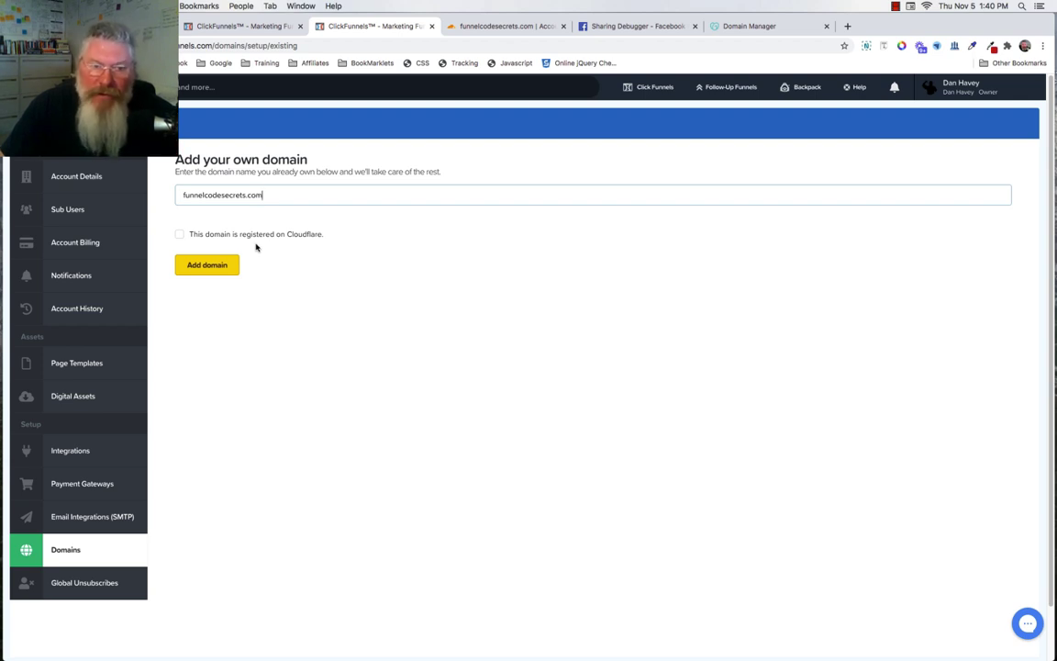
left_click(208, 265)
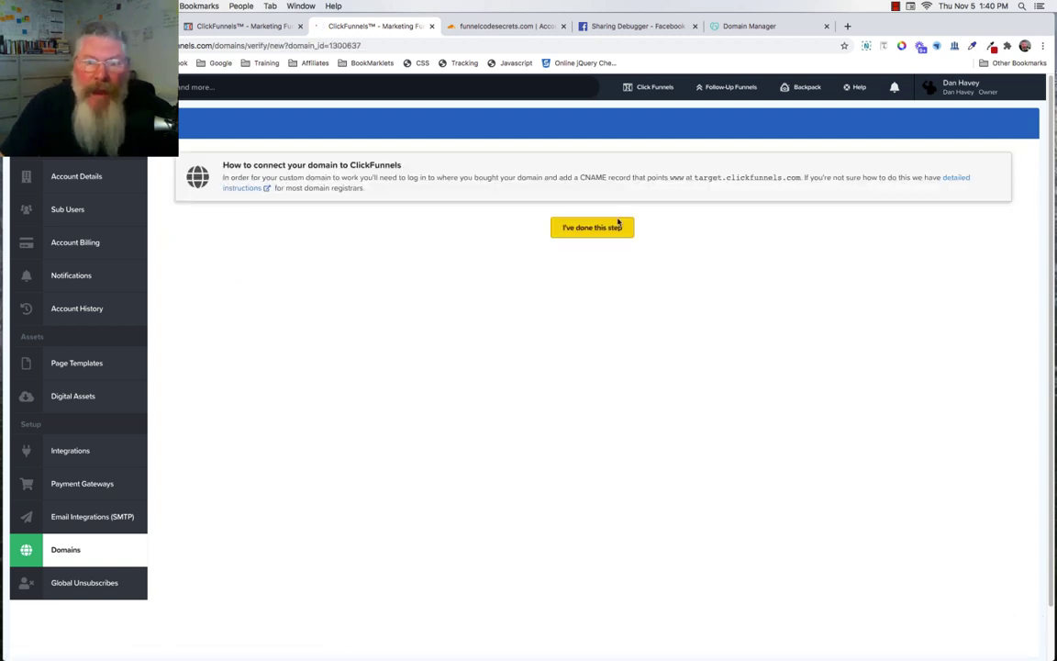
left_click(595, 233)
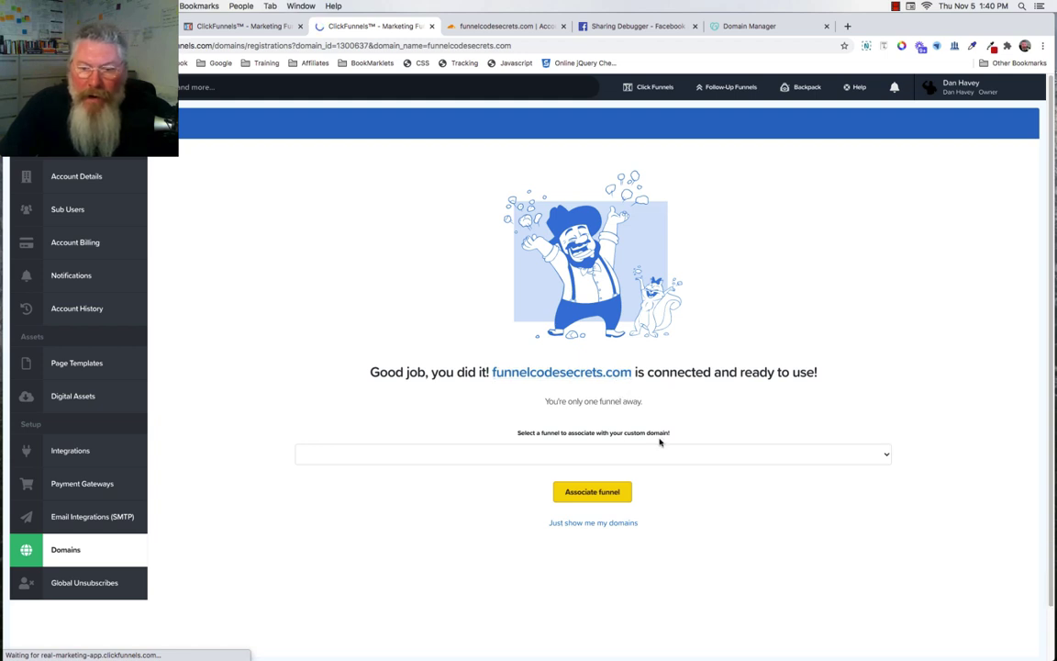
- Associate the funnelcodesecrets.com domain with the funnel "******** Demo Funnel 1"
left_click(604, 455)
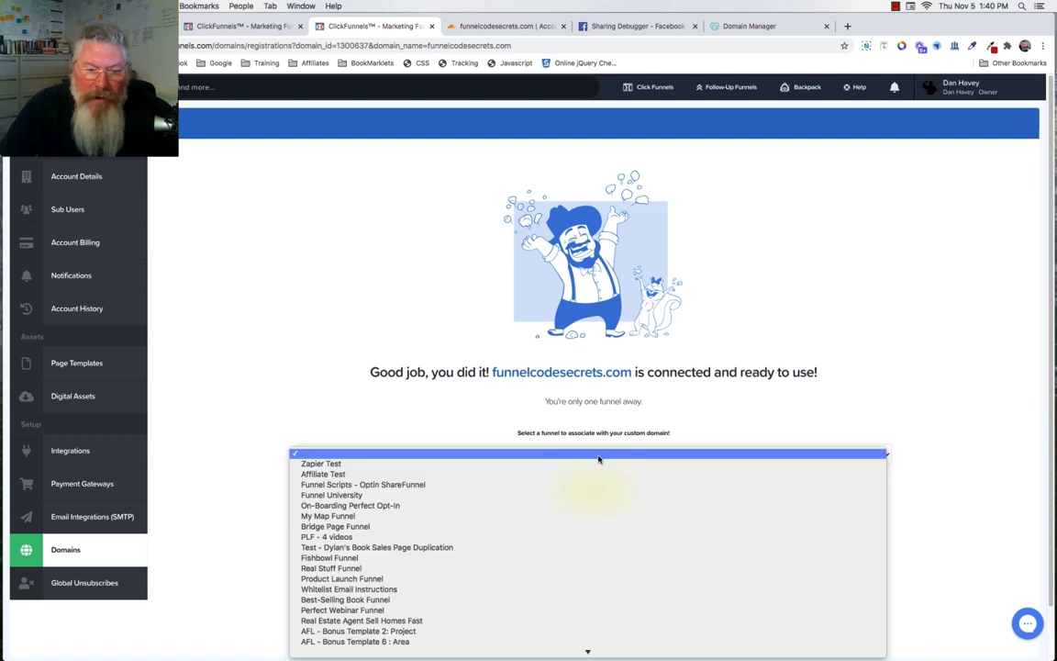
scroll(598, 461, "down", 3)
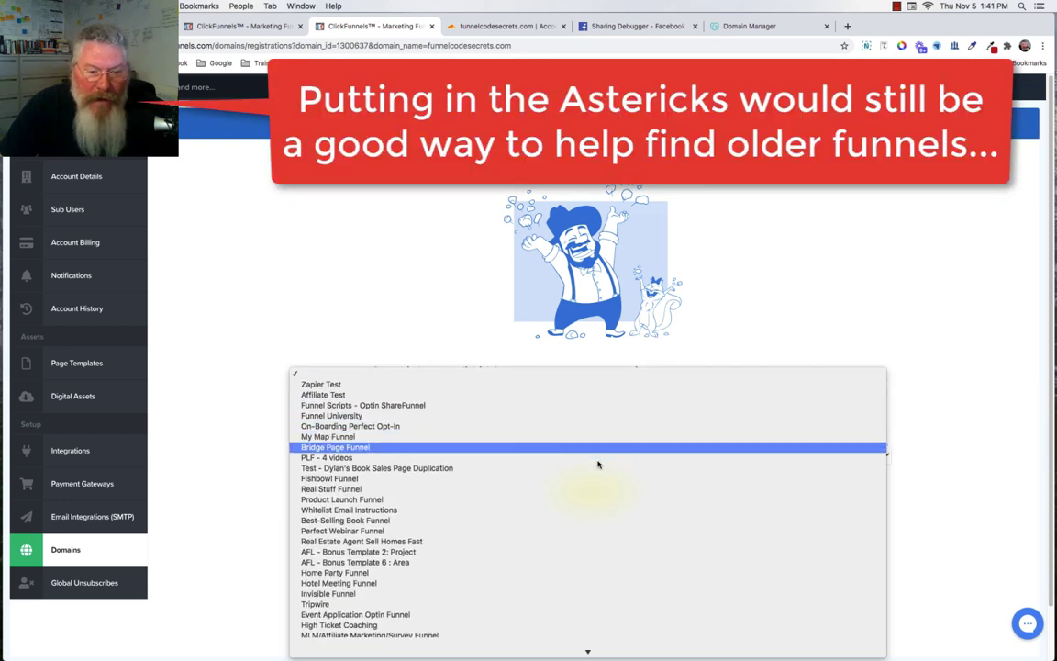
scroll(597, 464, "down", 10)
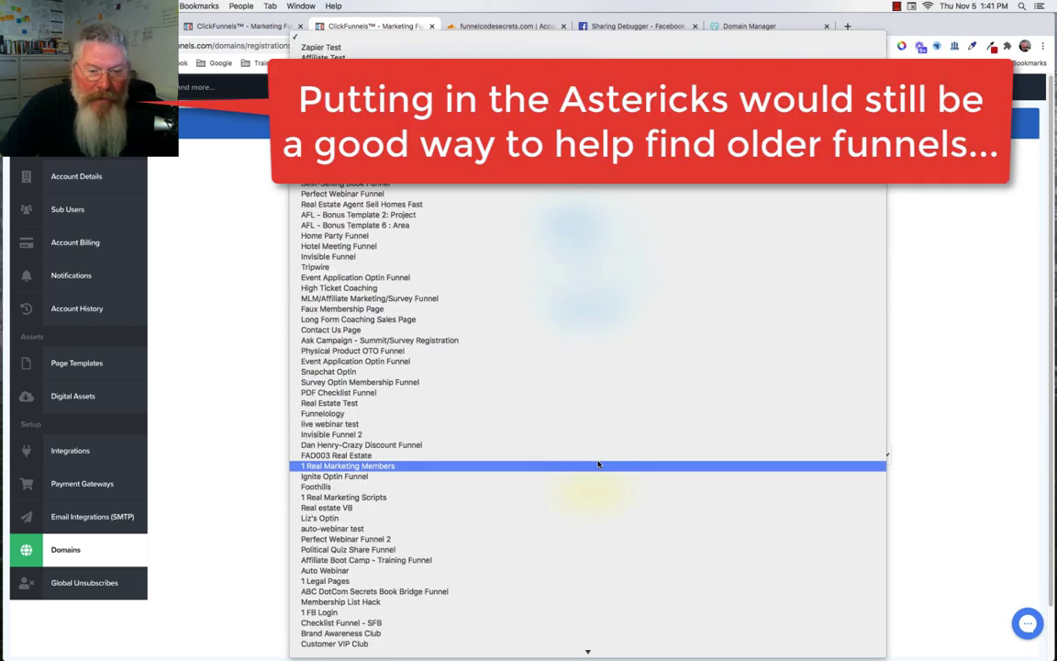
scroll(597, 465, "down", 10)
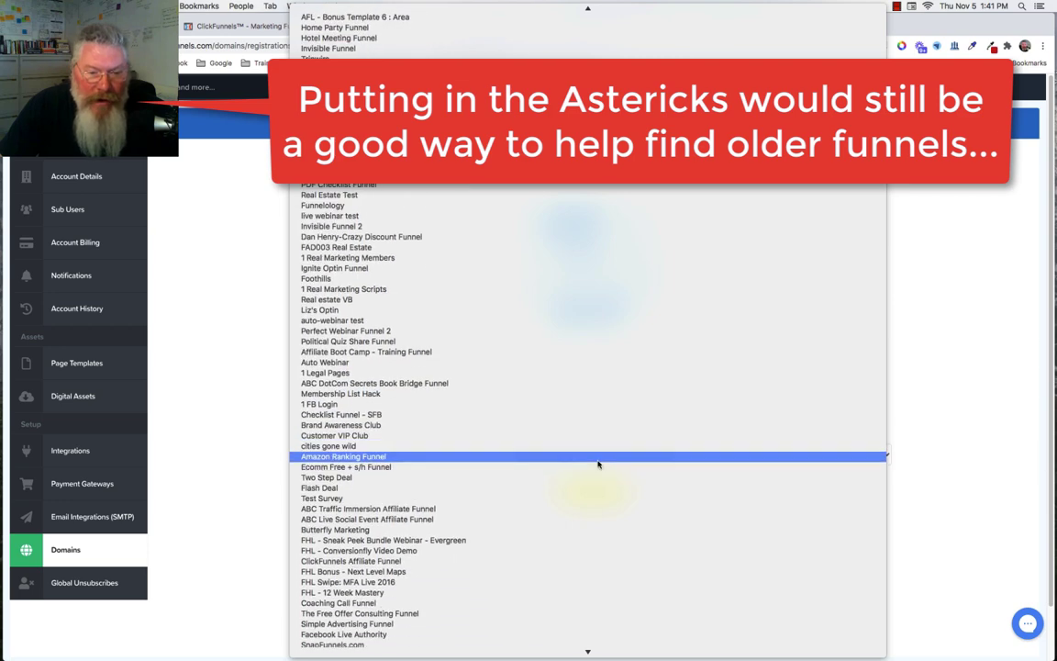
scroll(598, 463, "down", 10)
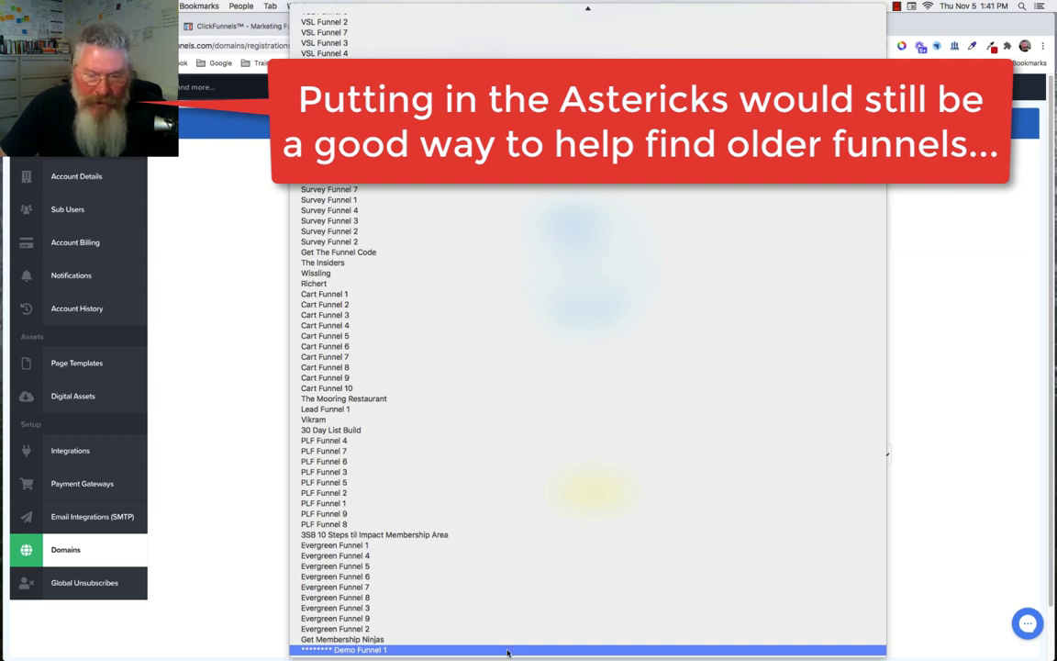
left_click(508, 653)
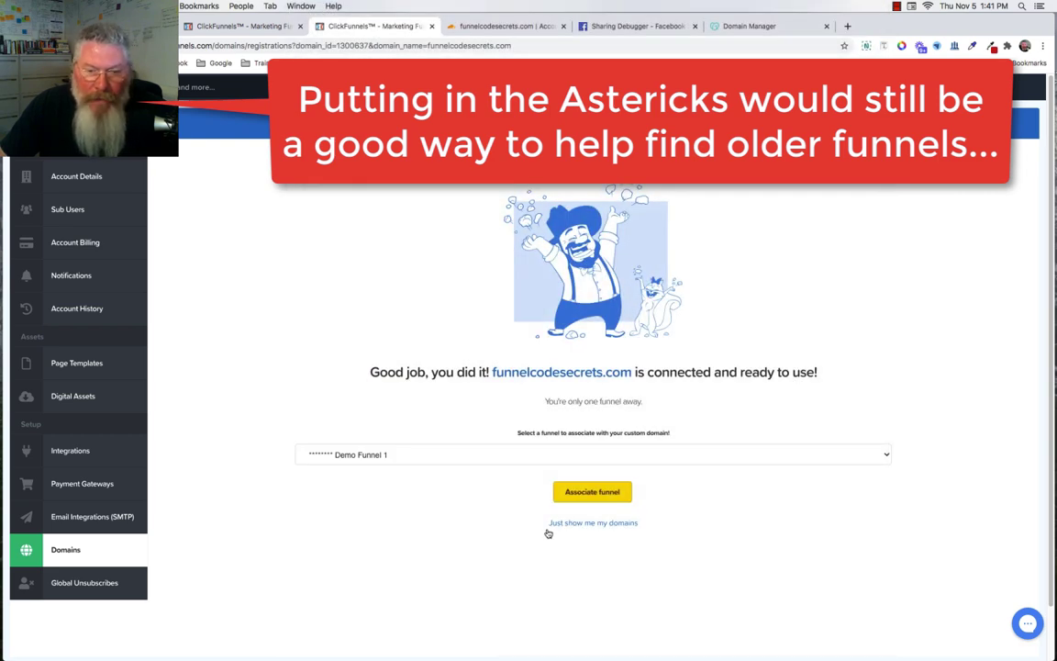
left_click(588, 494)
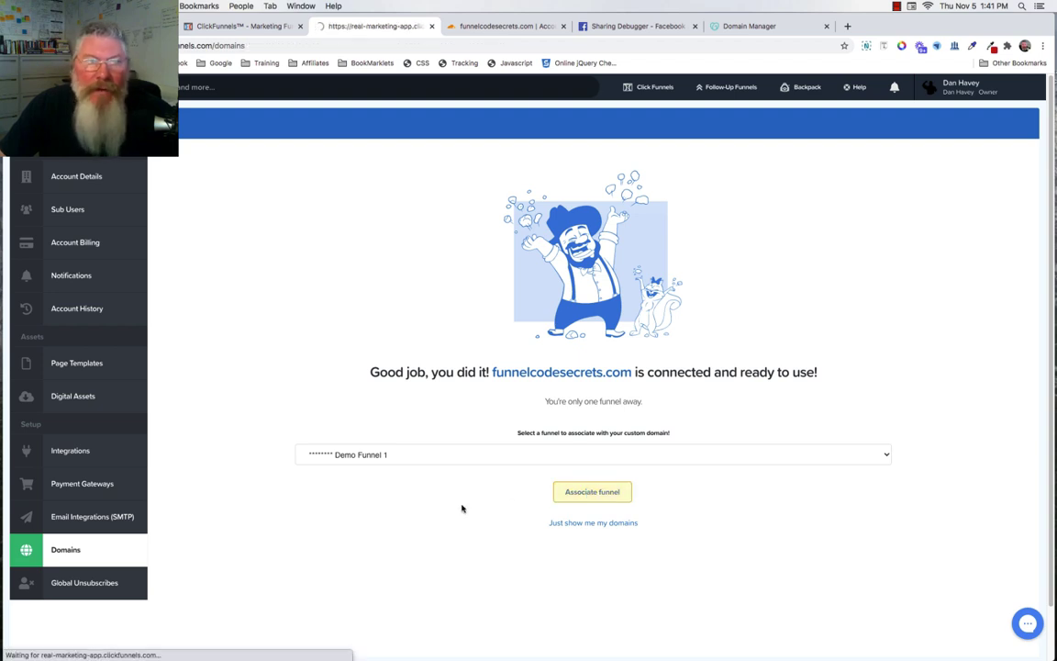
- Open funnelcodesecrets.com from the domains list for editing and add SSL to it
scroll(460, 508, "down", 10)
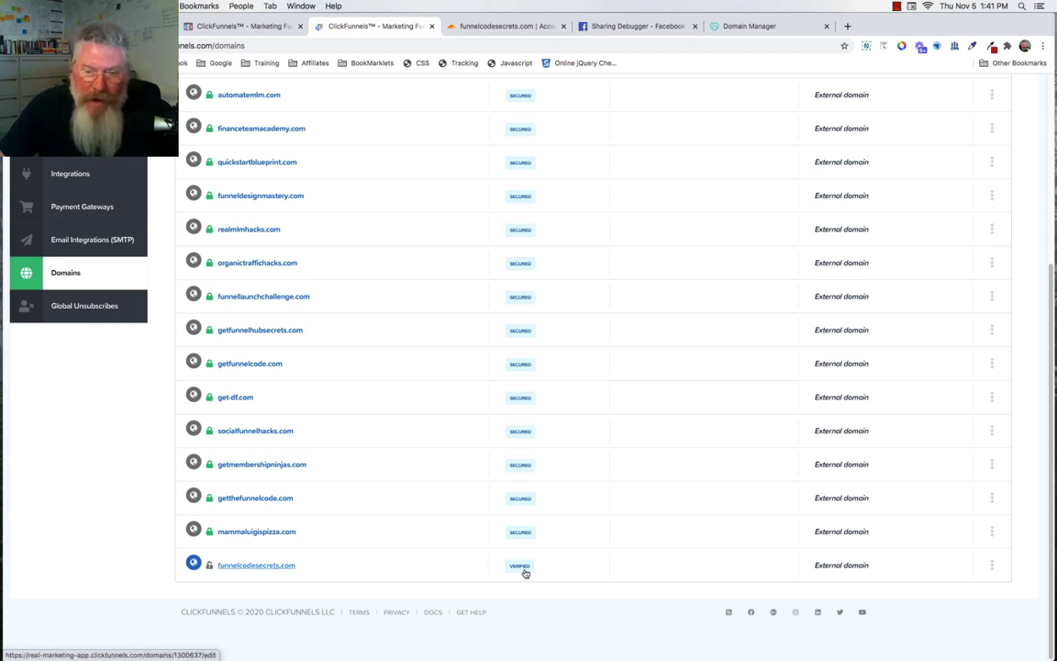
left_click(257, 566)
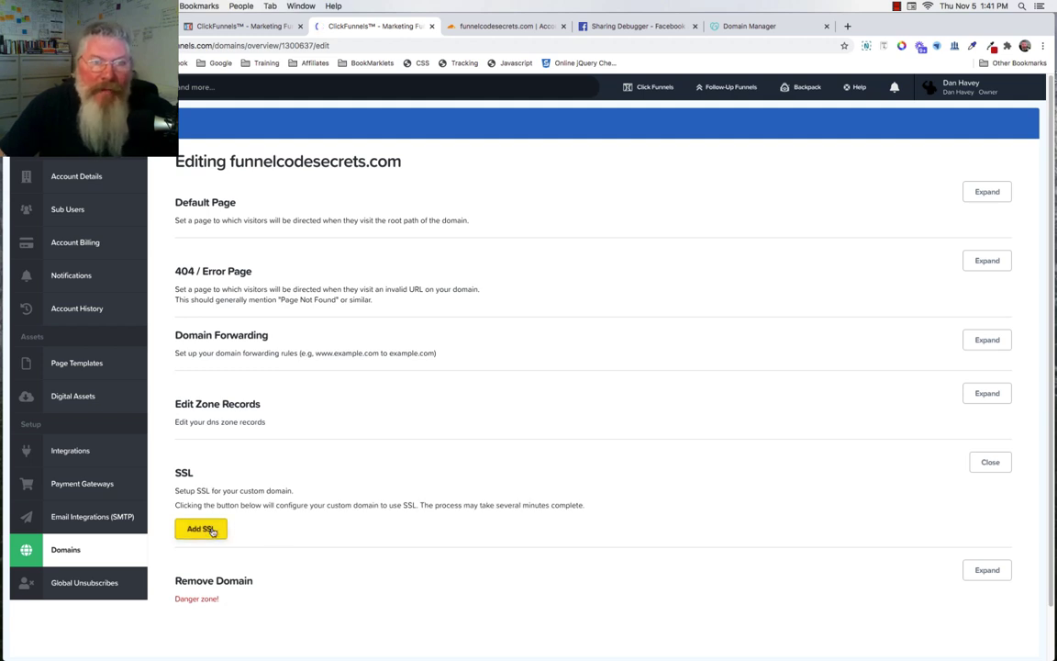
left_click(212, 530)
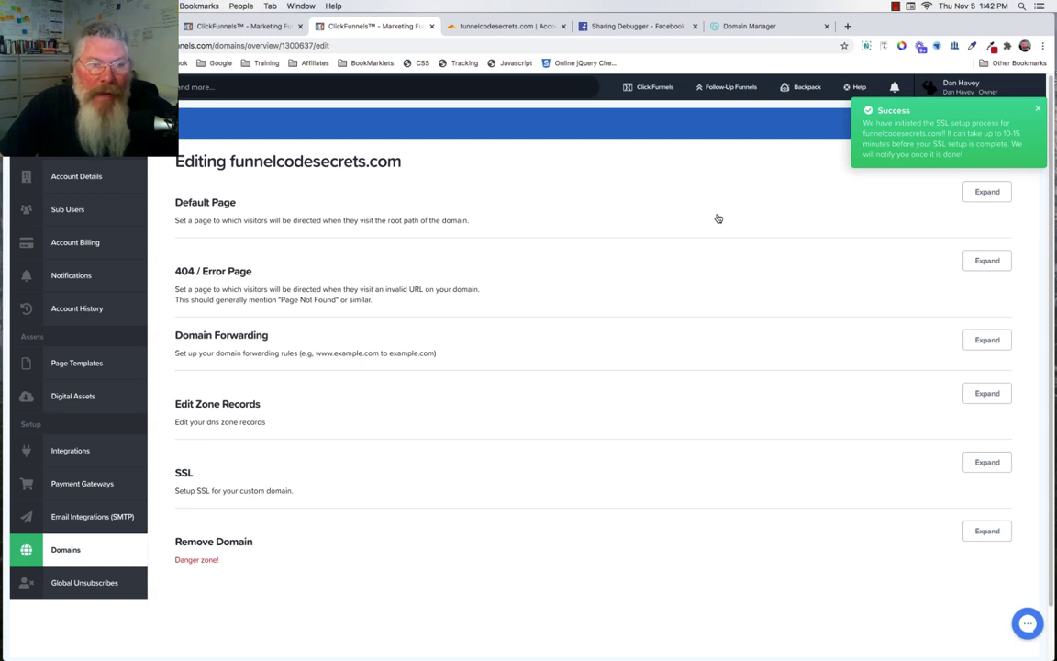
- Save "******** Demo Funnel 1 / Optin" as the default page for the domain's root URL
left_click(987, 191)
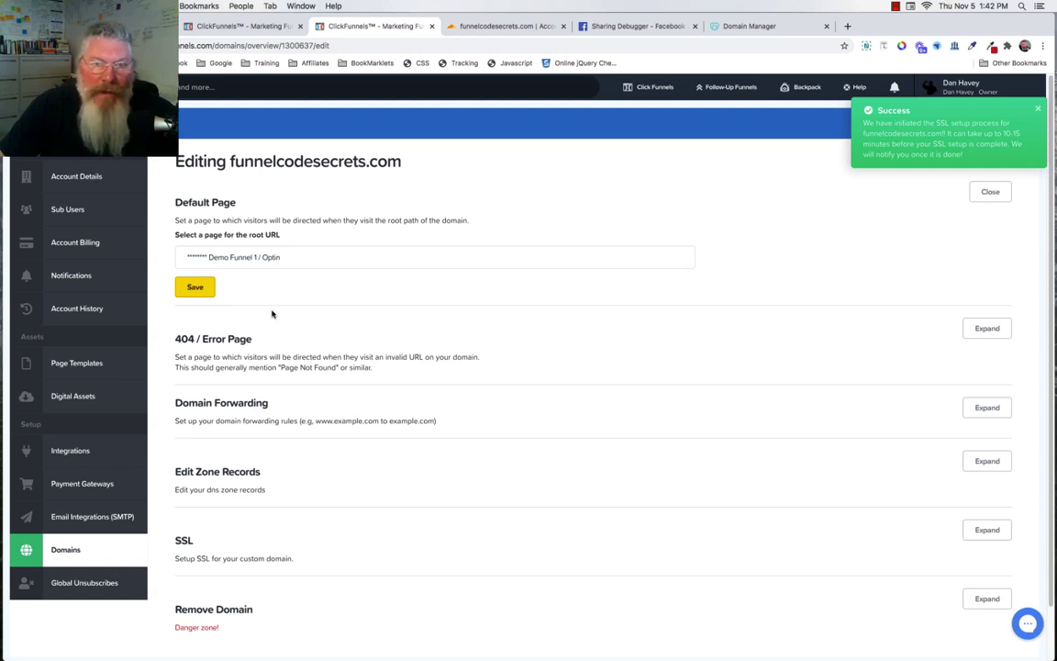
left_click(197, 288)
left_click(199, 290)
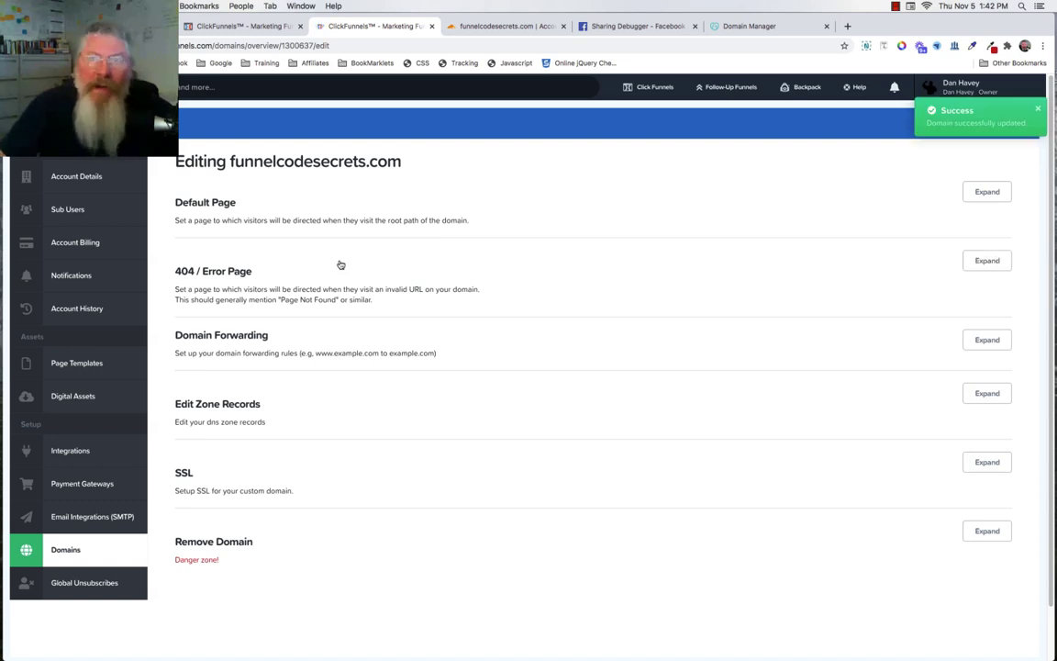
- Review the domain's 404 / error page selection and check the status of its SSL setup
left_click(1001, 260)
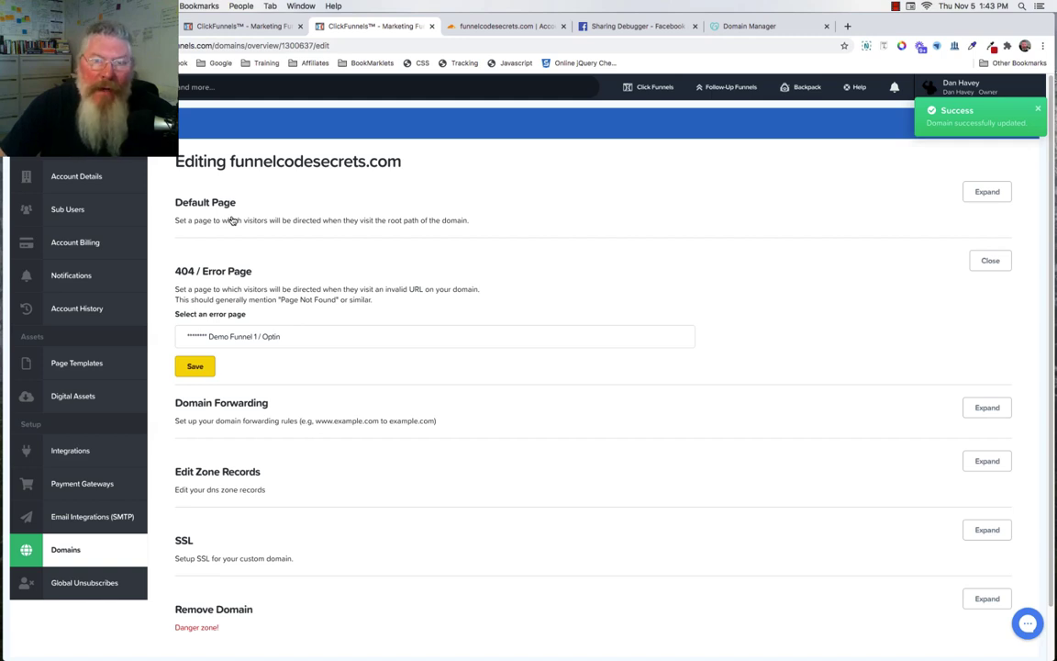
left_click(975, 530)
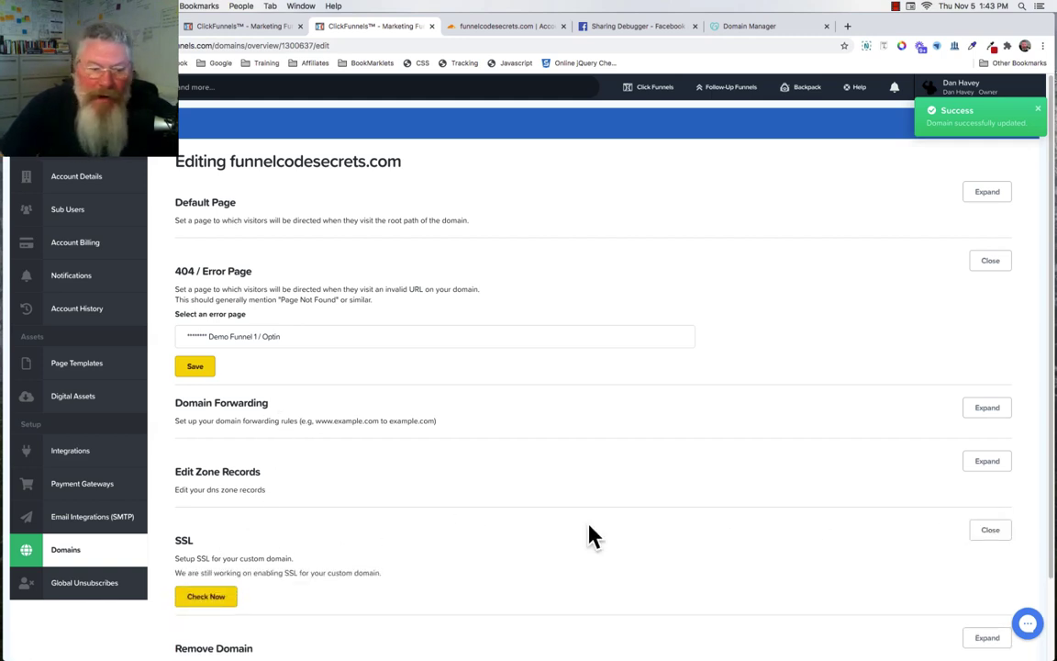
left_click(217, 597)
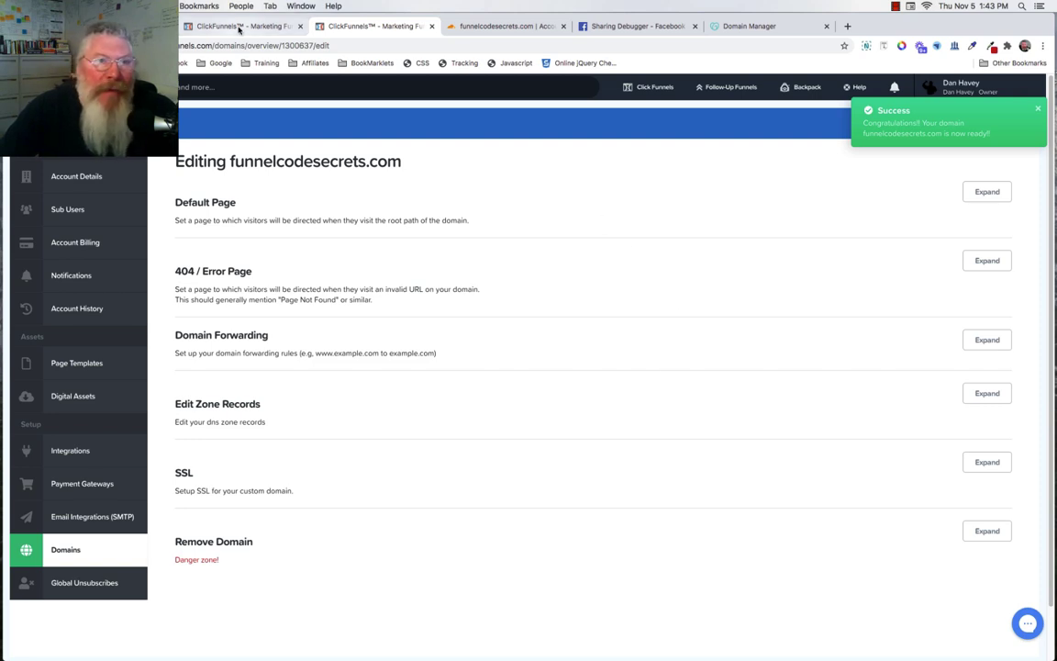
- Remove the leading asterisks from the funnel's name in its settings, leaving "Demo Funnel 1", and save the settings
left_click(240, 29)
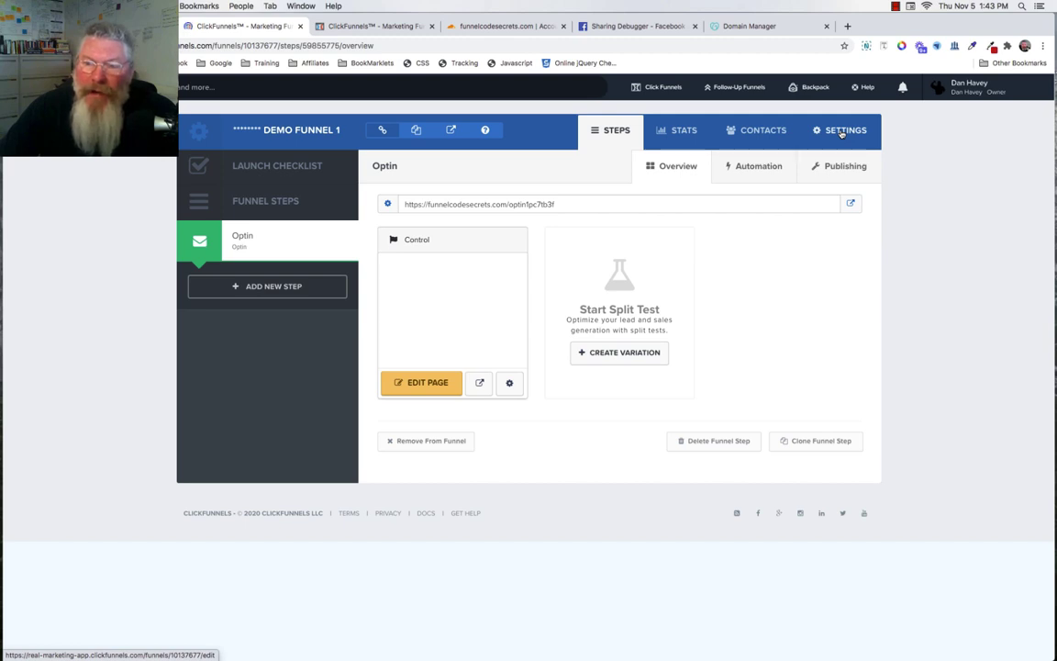
left_click(841, 133)
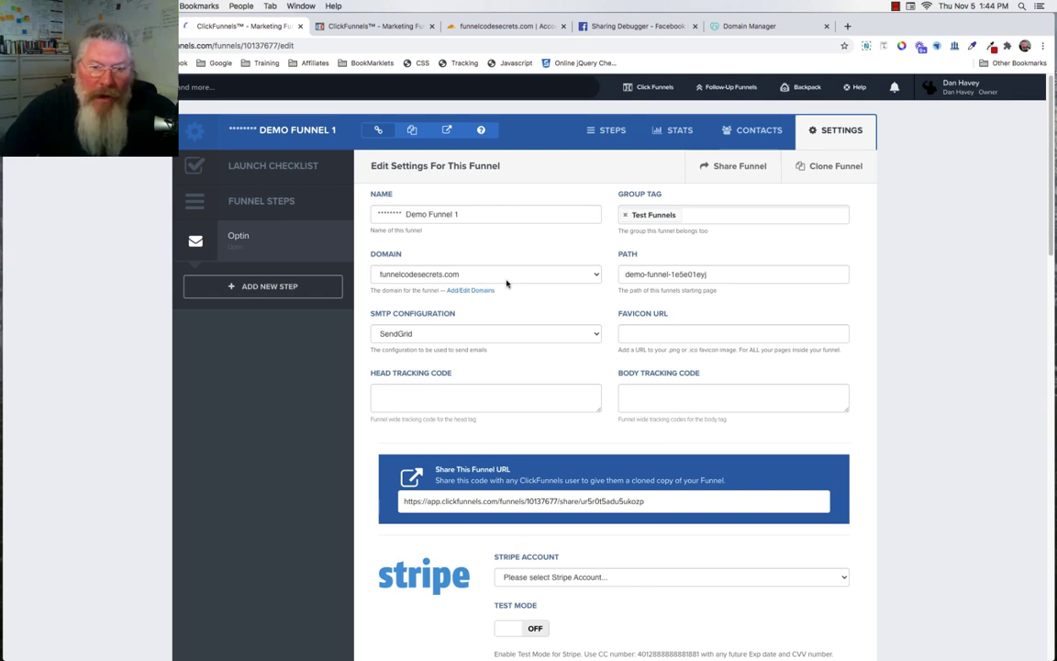
left_click(406, 214)
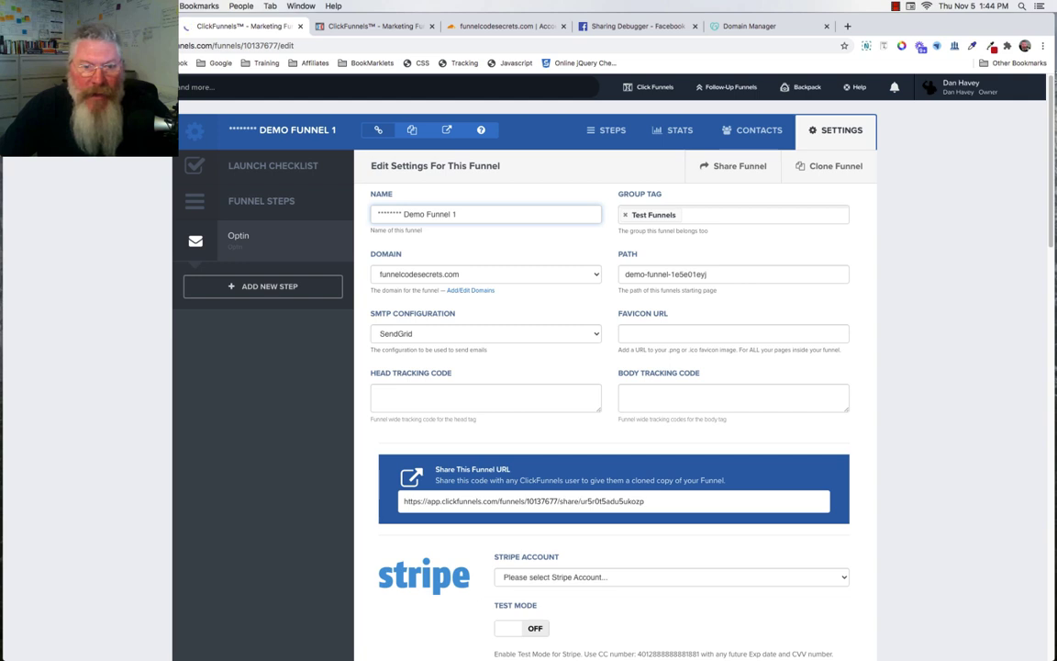
double_click(385, 214)
key("BackSpace")
key("Delete")
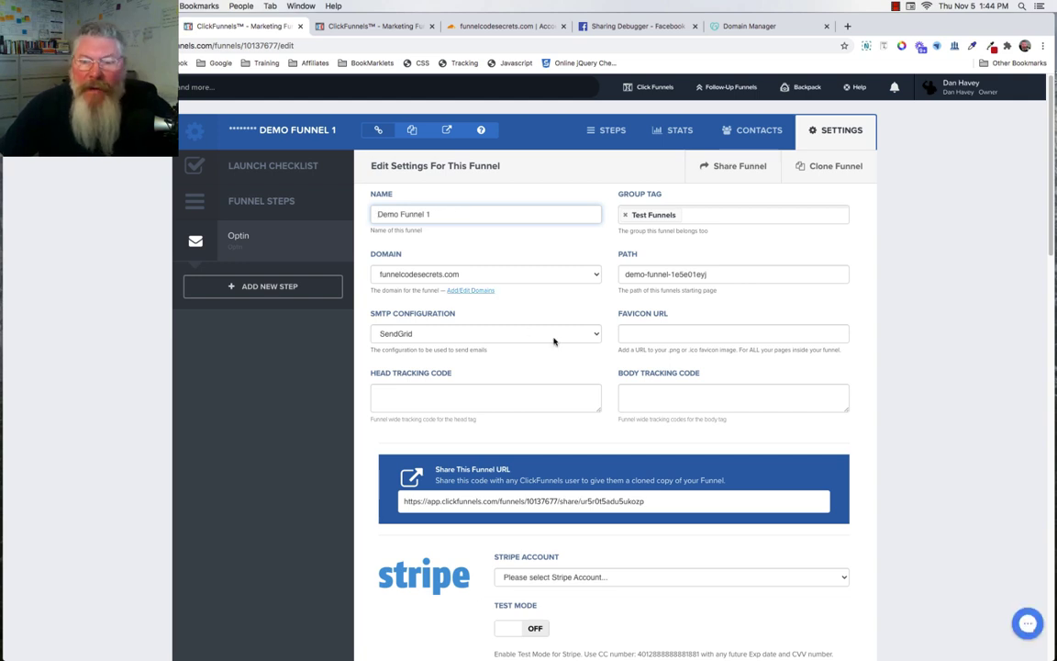
scroll(555, 338, "down", 20)
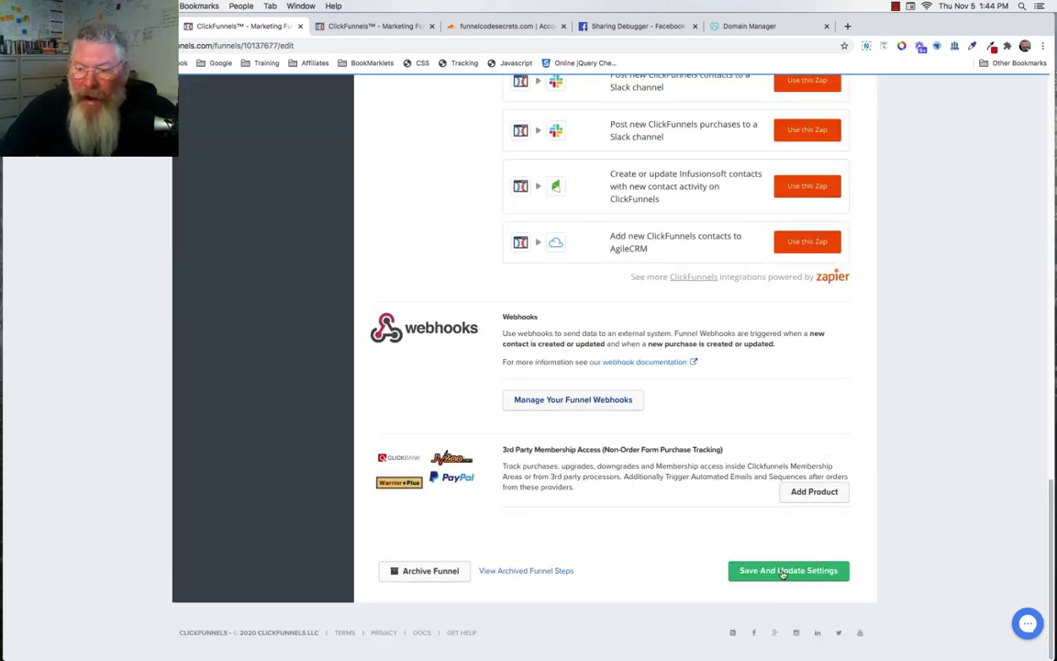
left_click(780, 570)
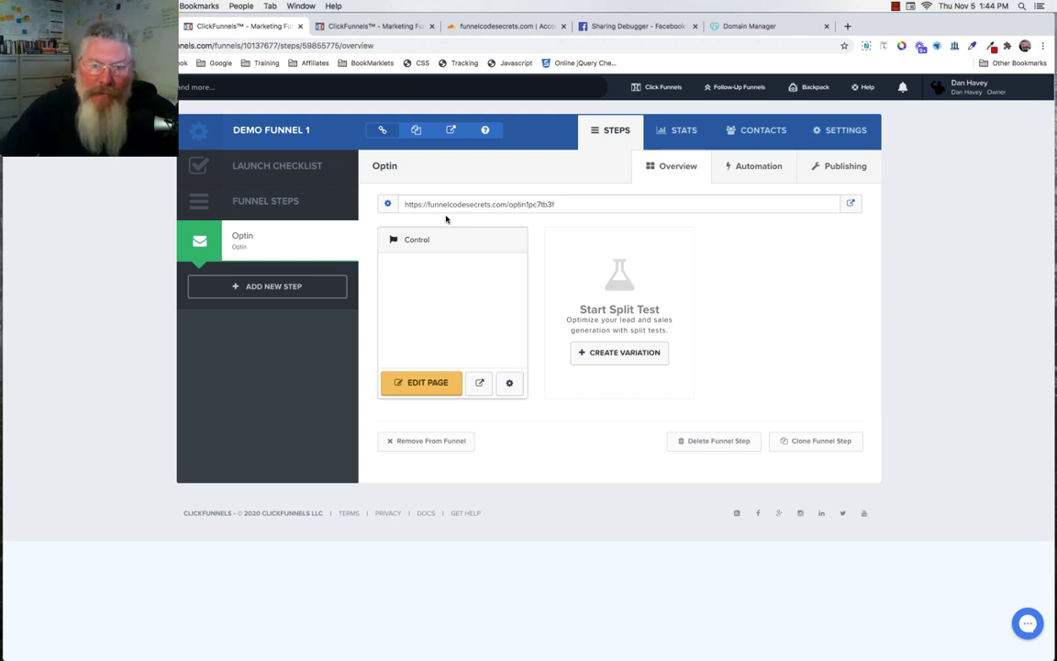
- Rename the Optin step's control page as "Free Cheesy-Garlic Bread", clear its path and update the page
left_click(511, 386)
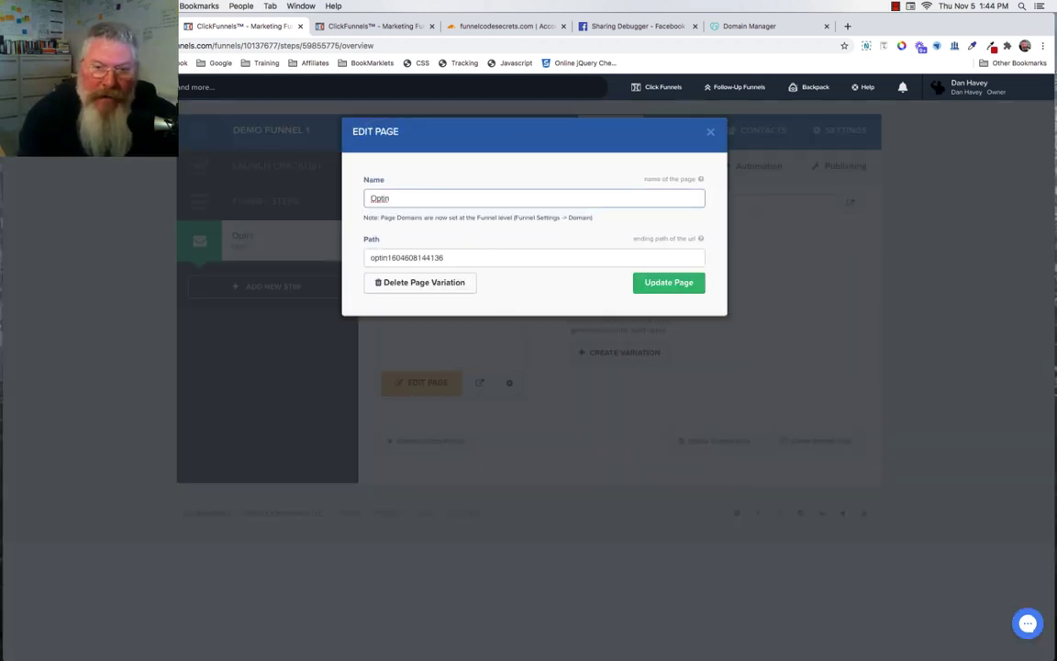
key("BackSpace")
key("BackSpace")
key("BackSpace")
key("BackSpace")
key("BackSpace")
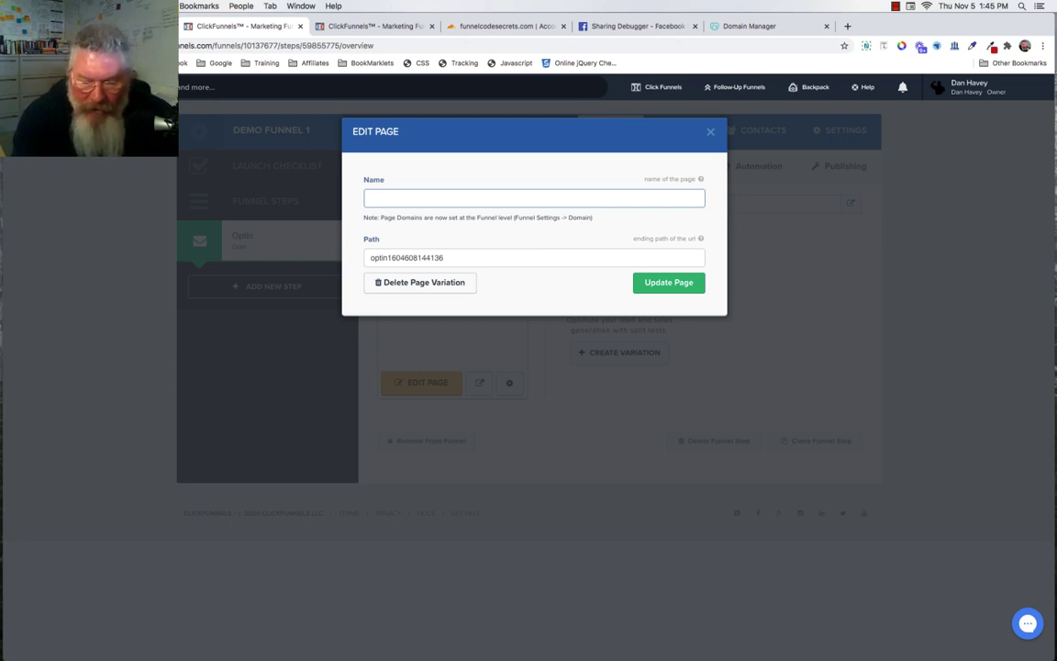
type("Free Cheesy-Garlic Bread")
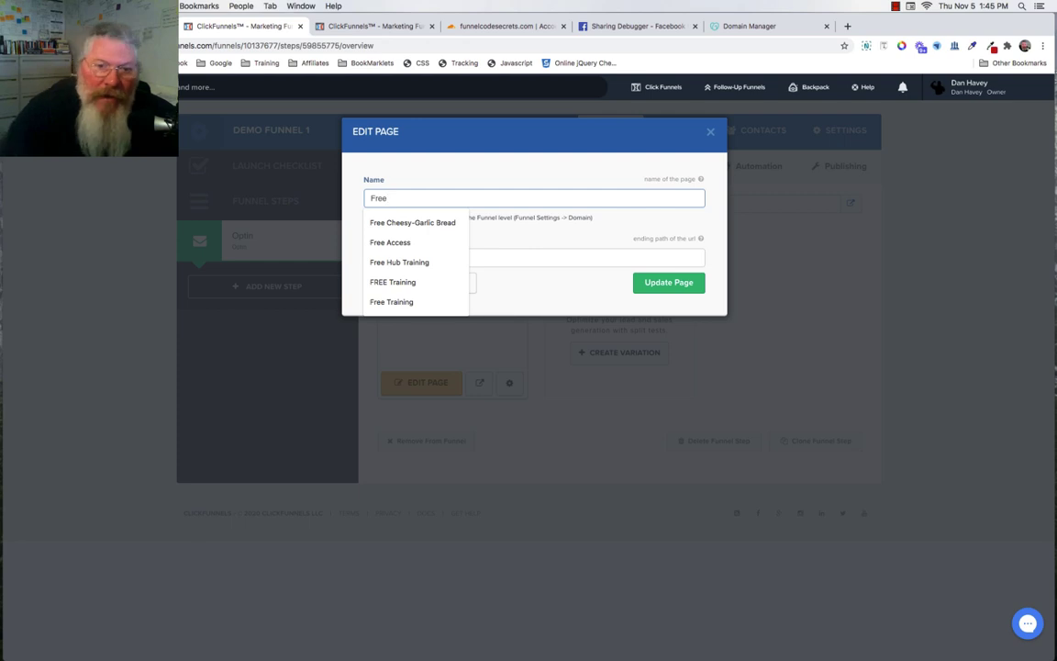
left_click(413, 223)
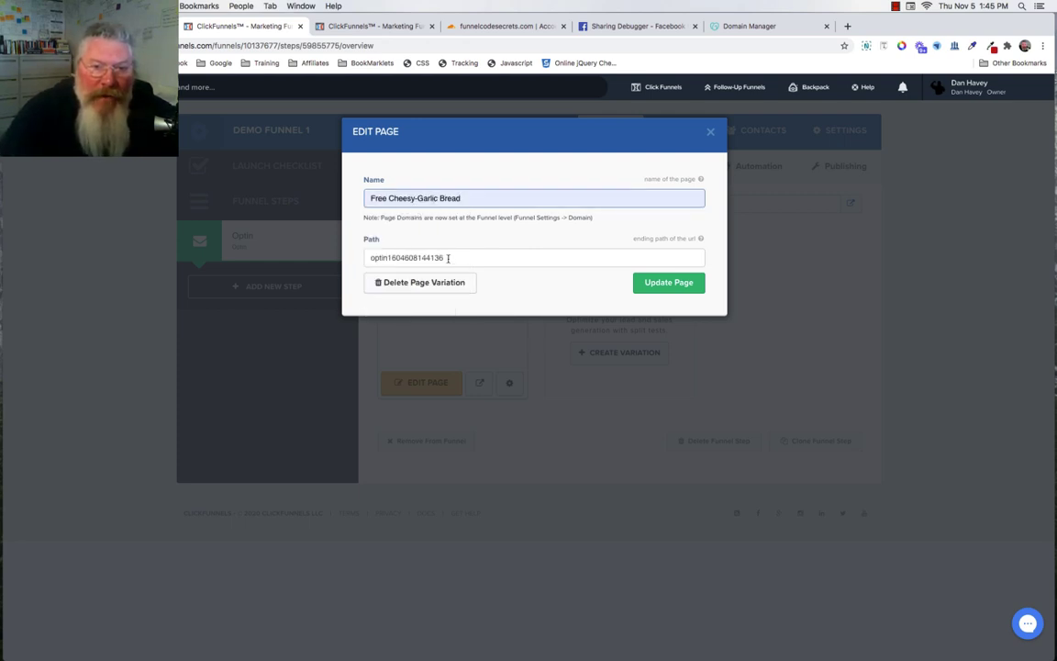
left_click_drag(447, 257, 358, 261)
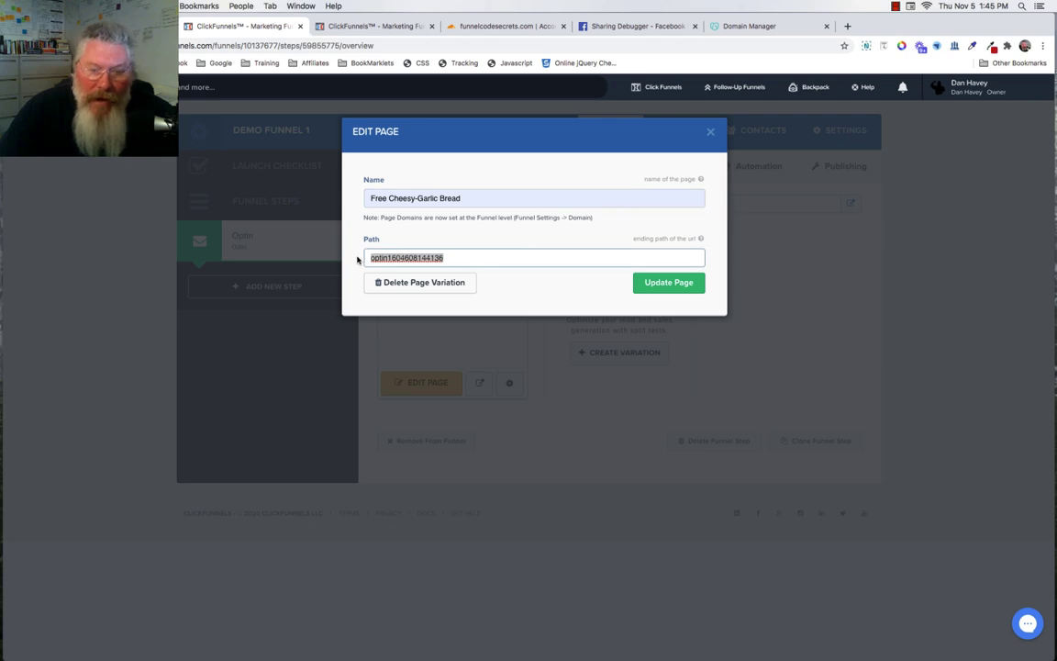
key("BackSpace")
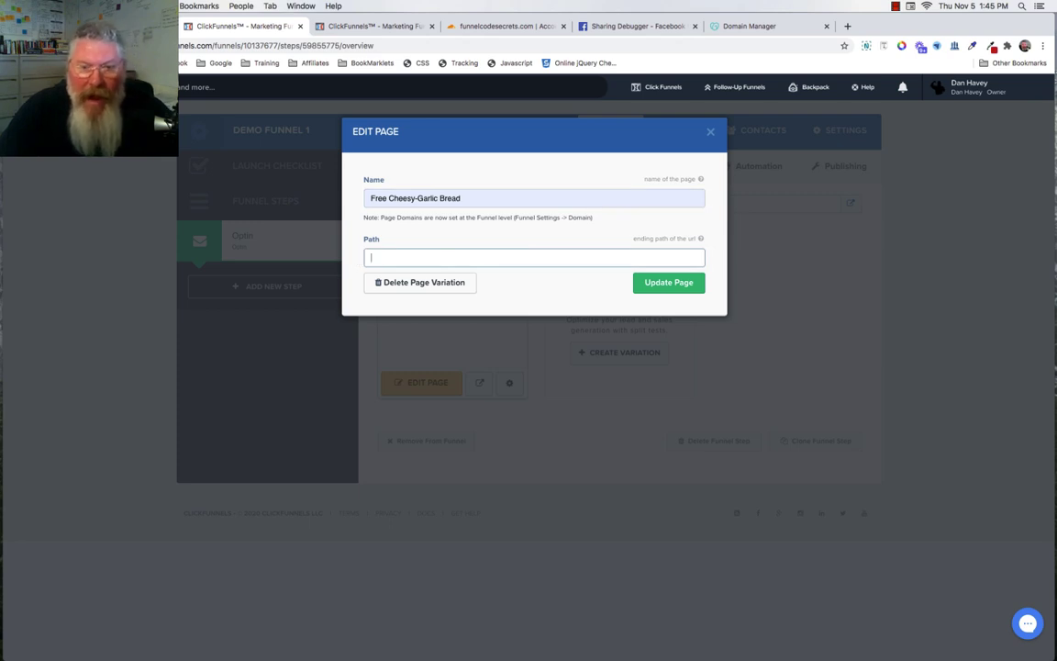
left_click(655, 284)
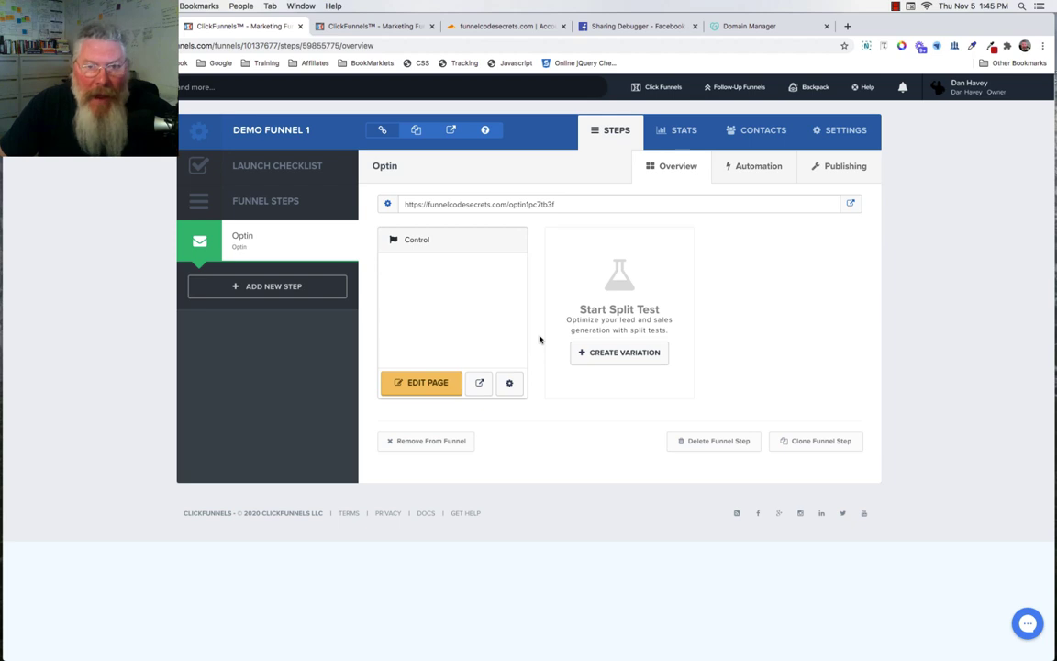
- Try to shorten the control page's path to free-cheesy-garlic-bread by removing its trailing digits, and save the page
left_click(510, 384)
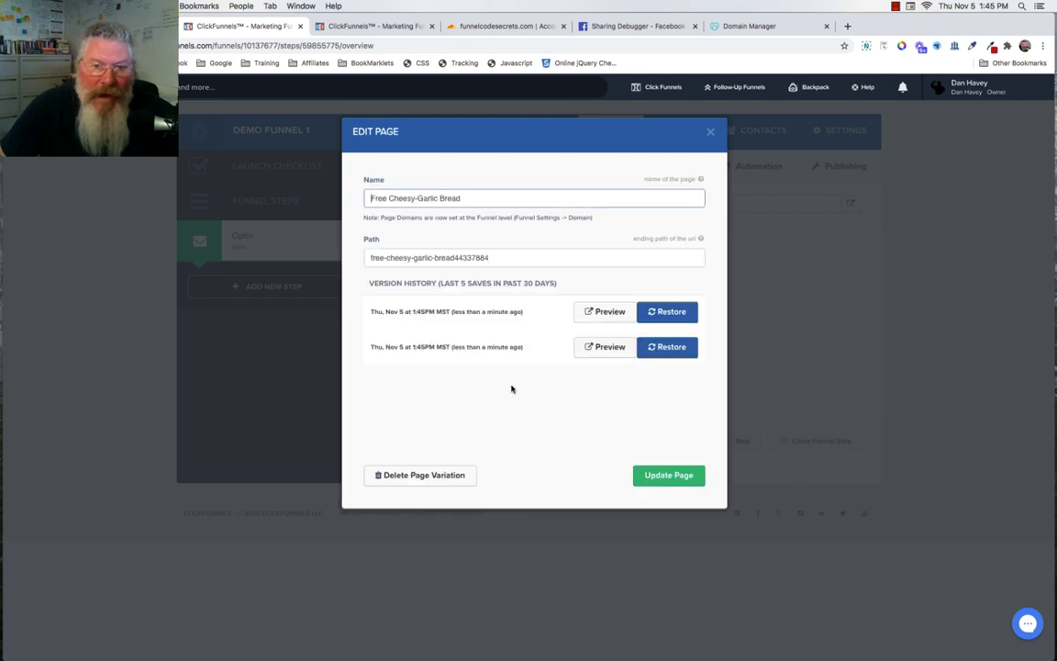
left_click(456, 258)
left_click_drag(457, 258, 500, 258)
key("BackSpace")
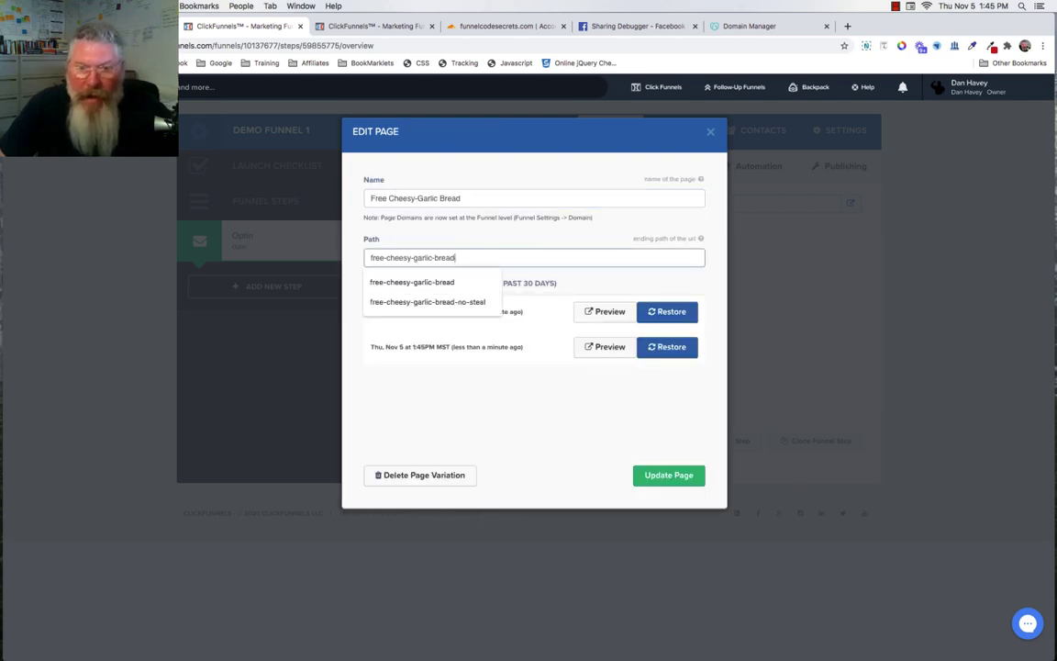
key("Return")
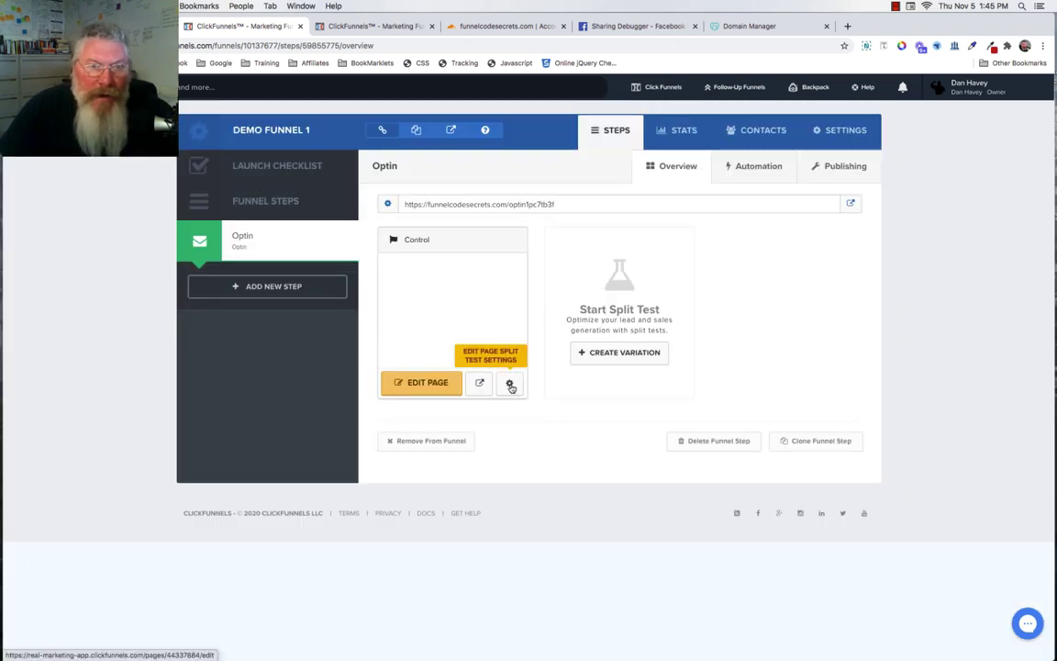
- Remove "Cheesy-" from the control page's name, leaving "Free Garlic Bread", clear its path and update the page
left_click(510, 385)
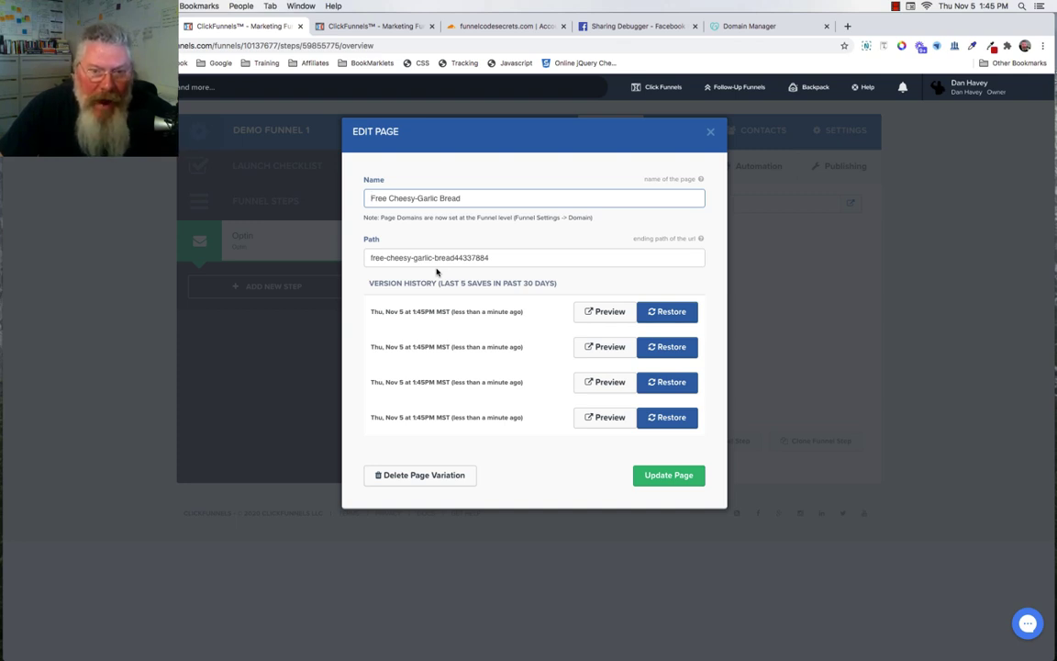
left_click_drag(492, 258, 369, 258)
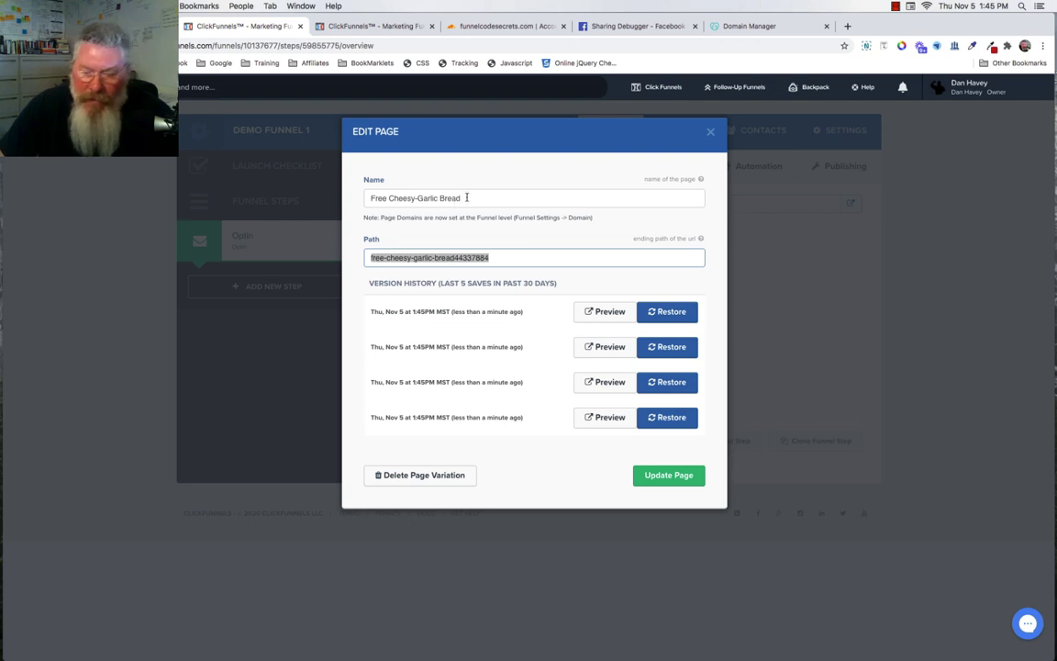
key("BackSpace")
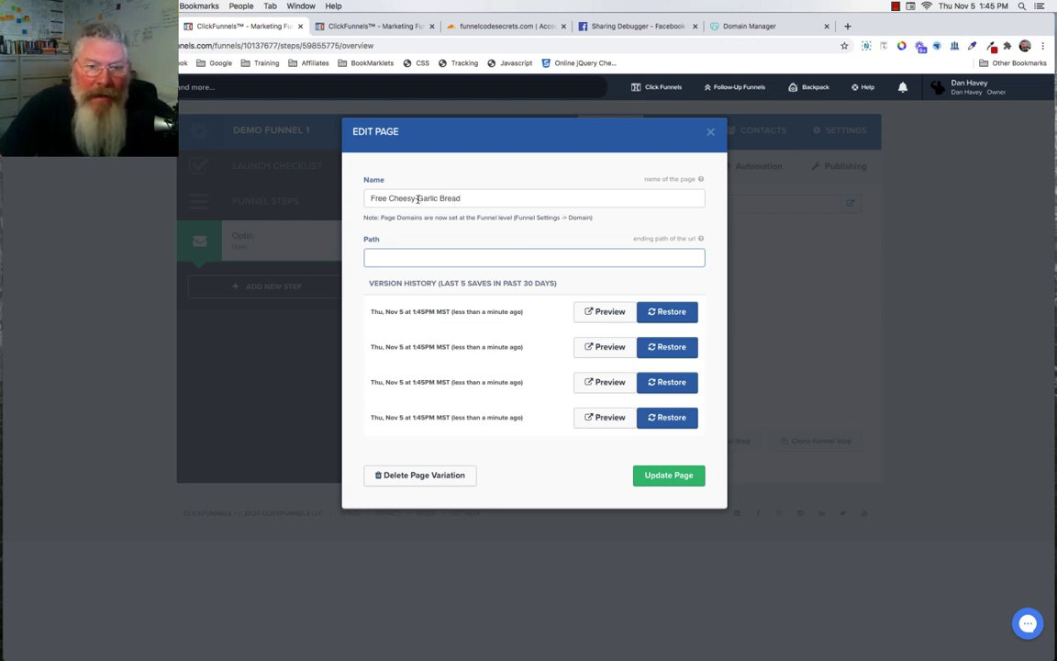
left_click(647, 201)
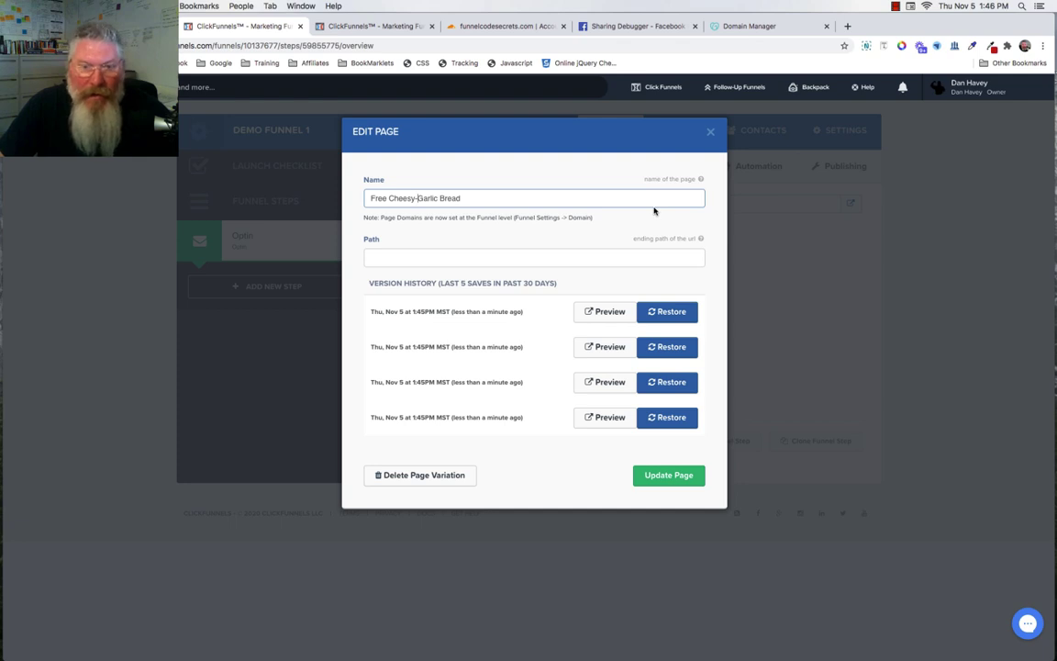
key("BackSpace")
key("BackSpace")
key("BackSpace")
key("BackSpace")
key("BackSpace")
key("BackSpace")
key("BackSpace")
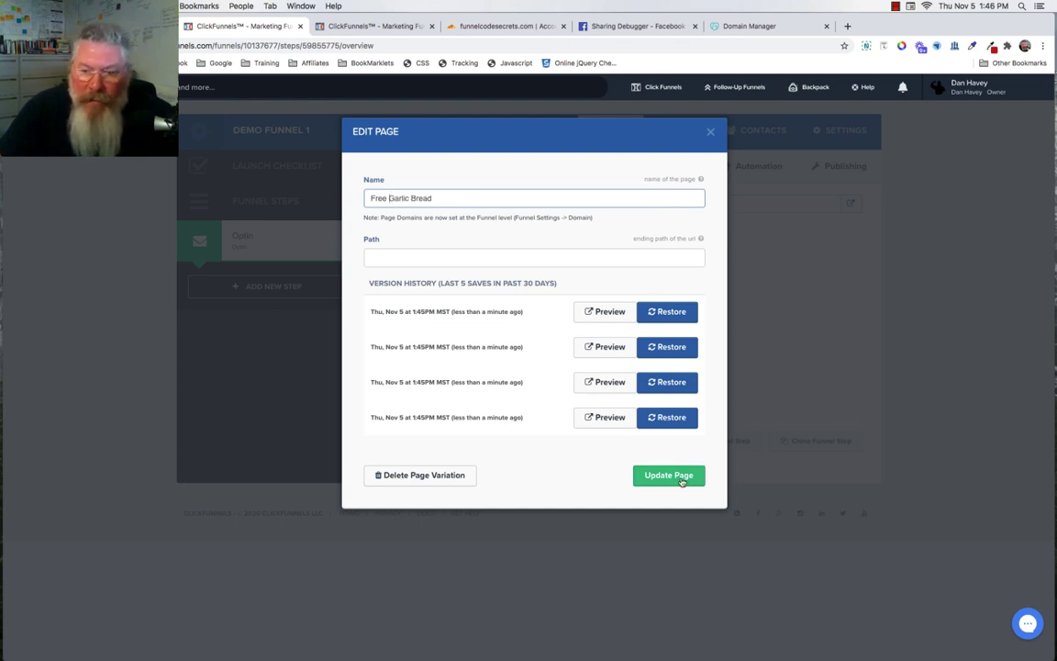
left_click(682, 482)
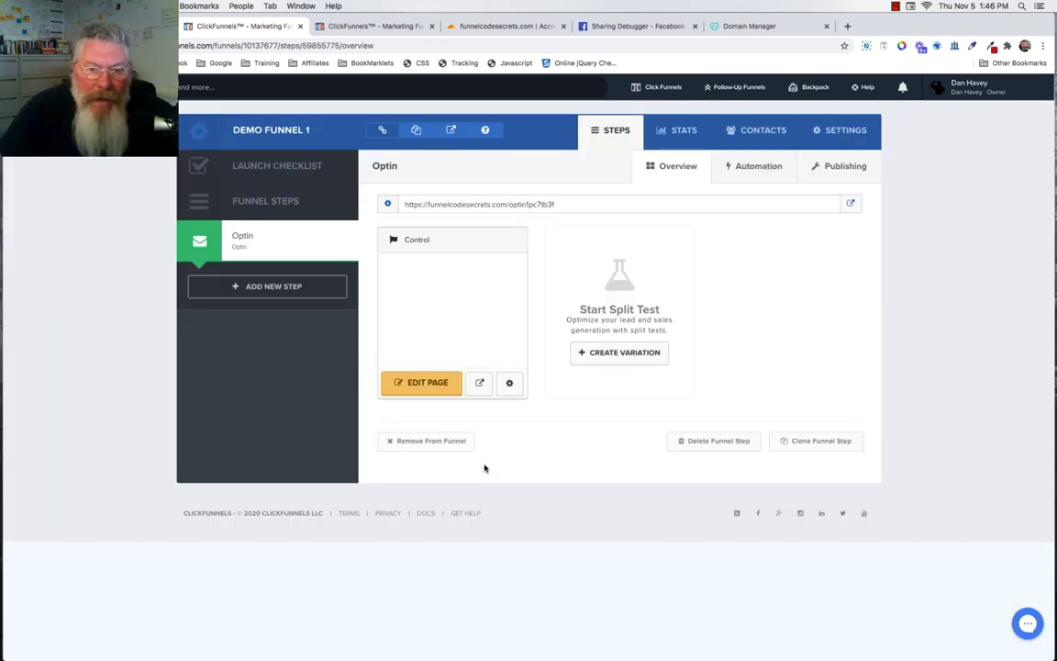
- Check the regenerated path in the control page's settings and save the page
left_click(510, 384)
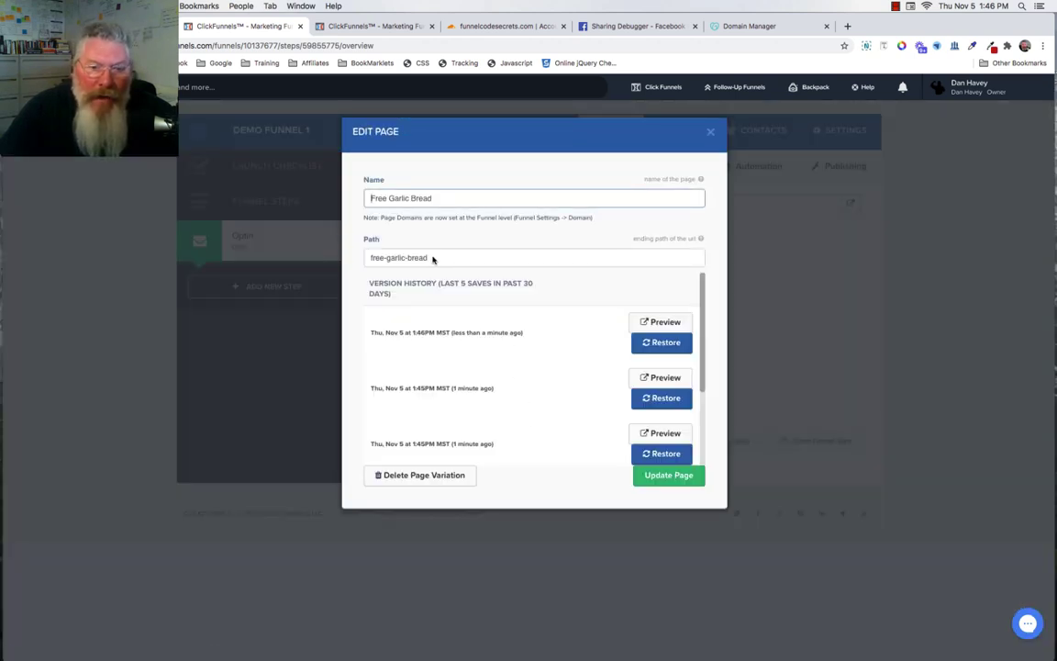
left_click(491, 261)
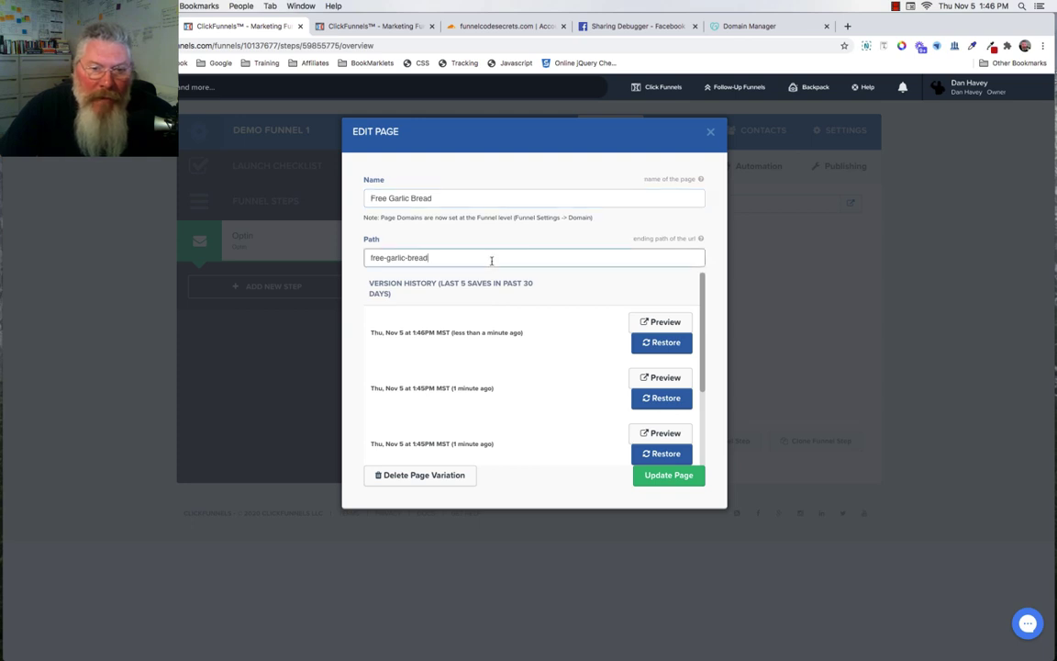
left_click(655, 479)
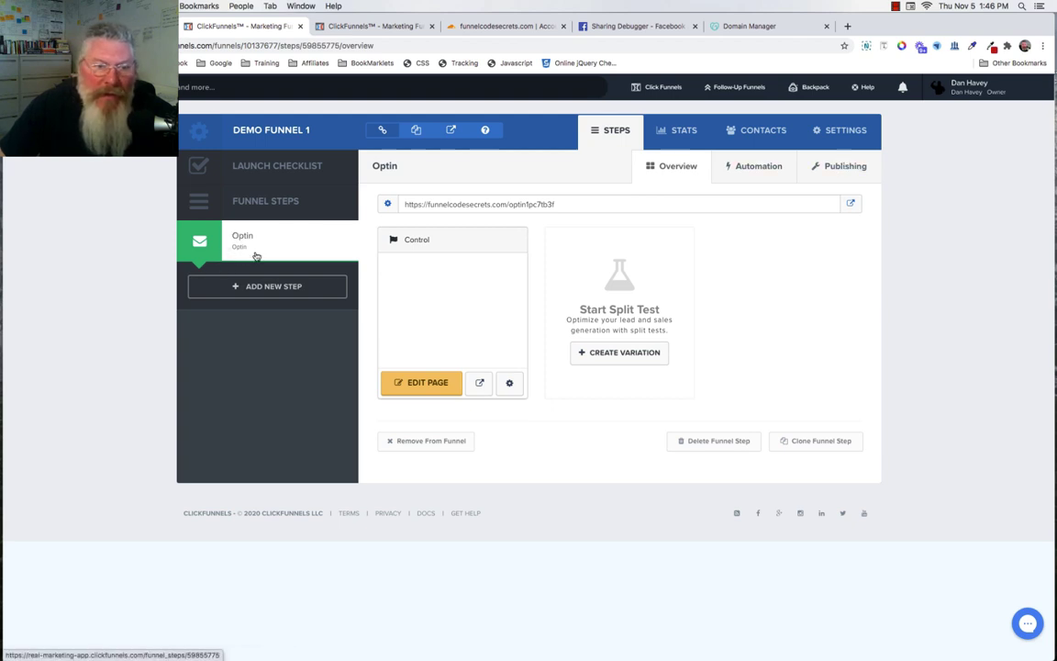
- Rename the Optin funnel step as "Free Garlic Bread", clear its path and update the step
left_click(846, 168)
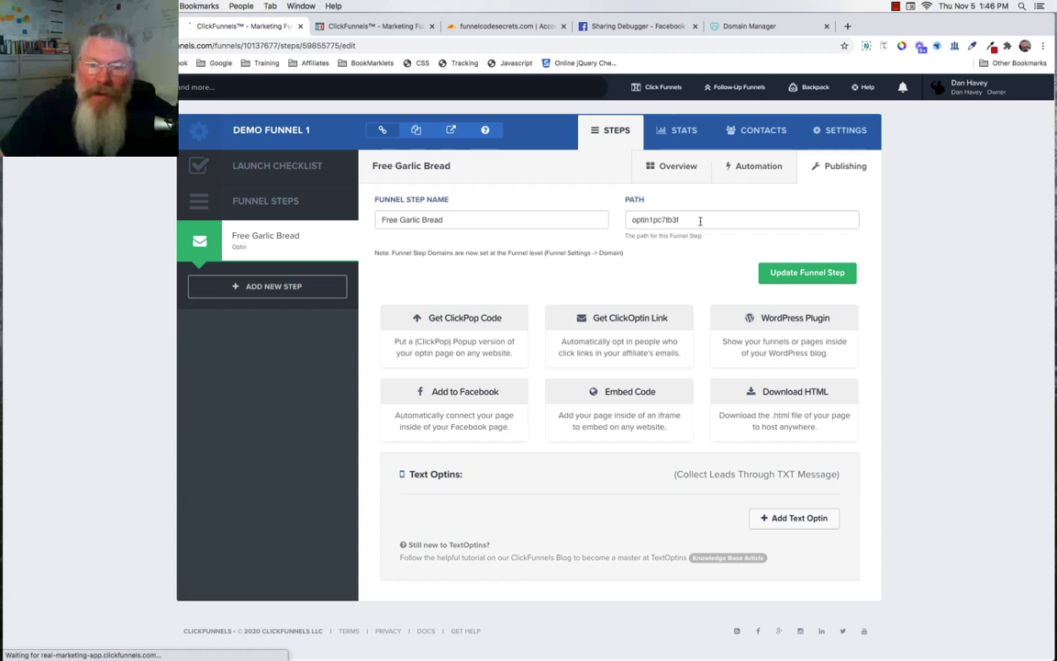
left_click_drag(634, 220, 700, 221)
key("BackSpace")
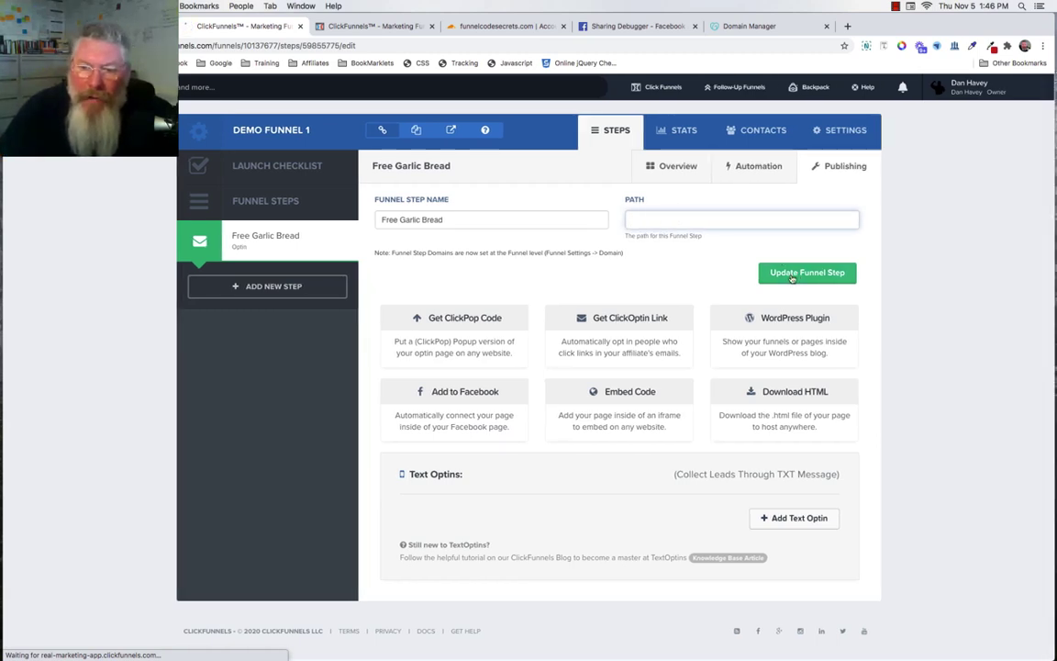
left_click(791, 274)
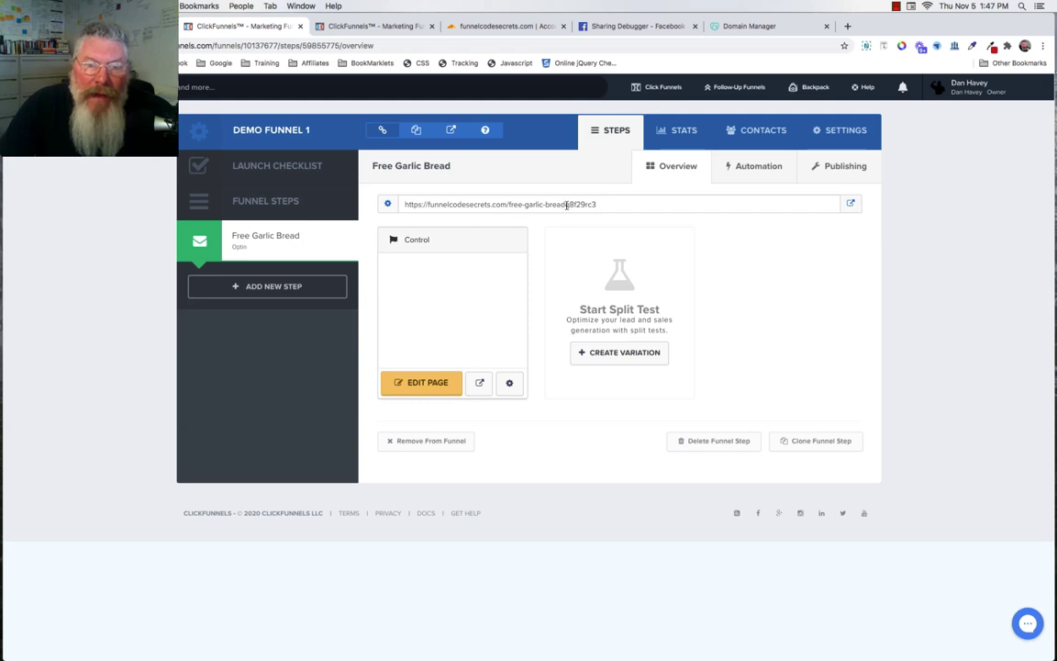
- Examine the end of the funnel step's URL, open the live page to see its address, and return to the funnel
left_click_drag(566, 204, 604, 204)
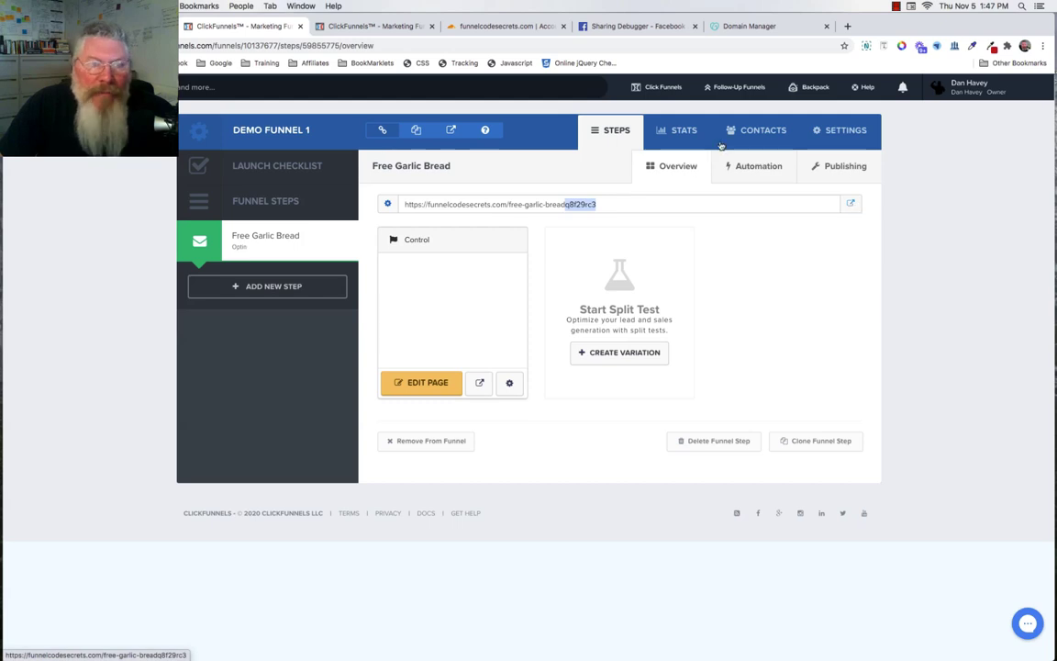
left_click(852, 206)
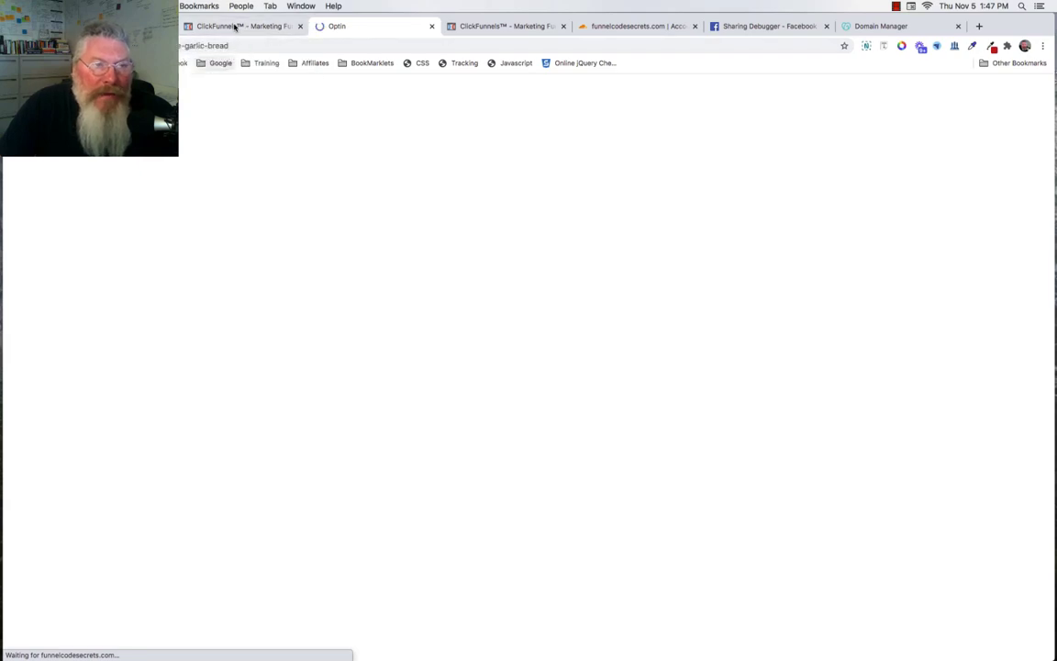
left_click(236, 26)
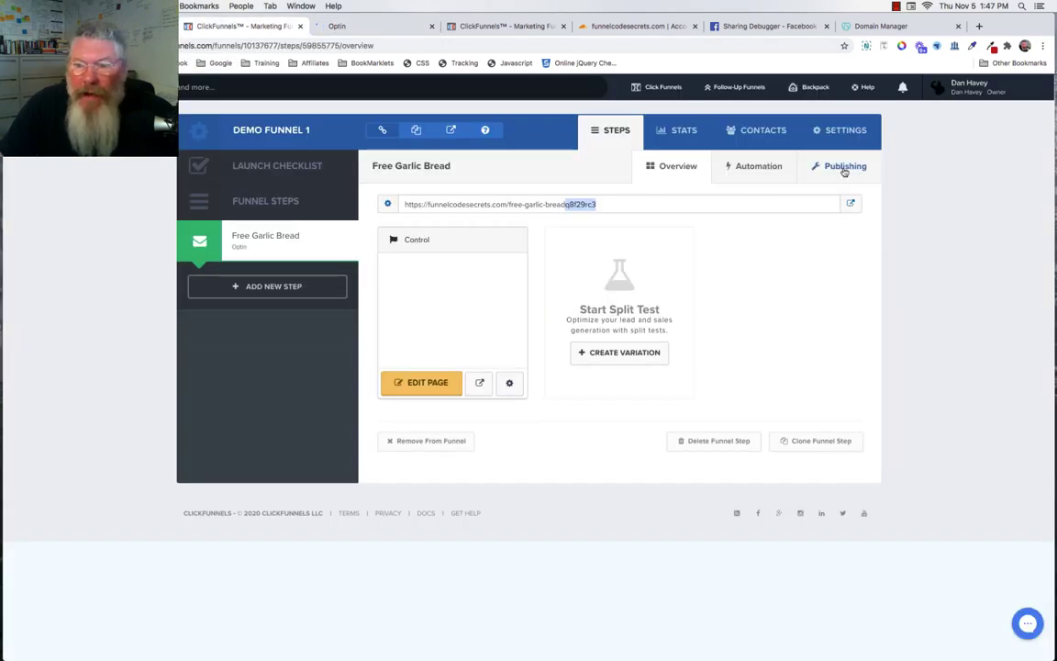
- Set the funnel step's path to free-garlic-bread-loading and update the step
left_click(844, 172)
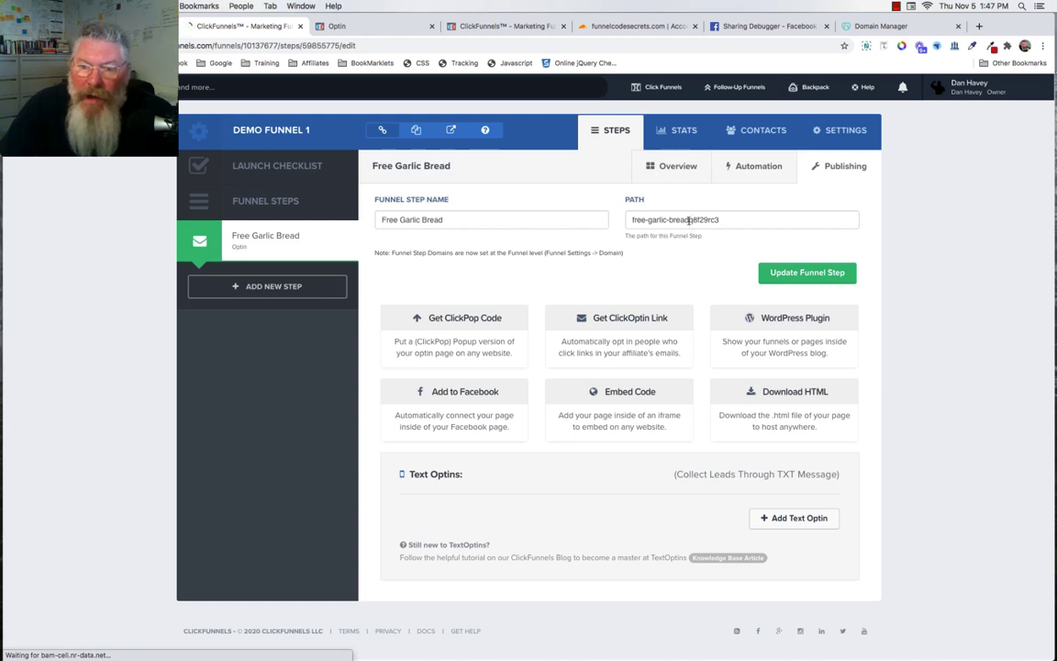
left_click_drag(689, 220, 737, 220)
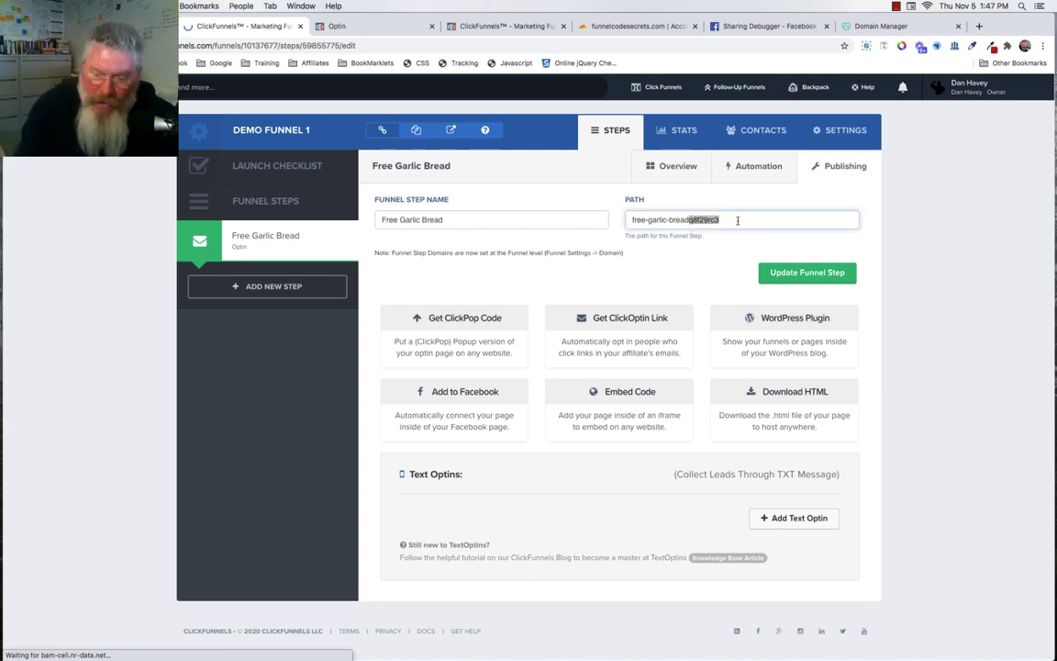
type("-")
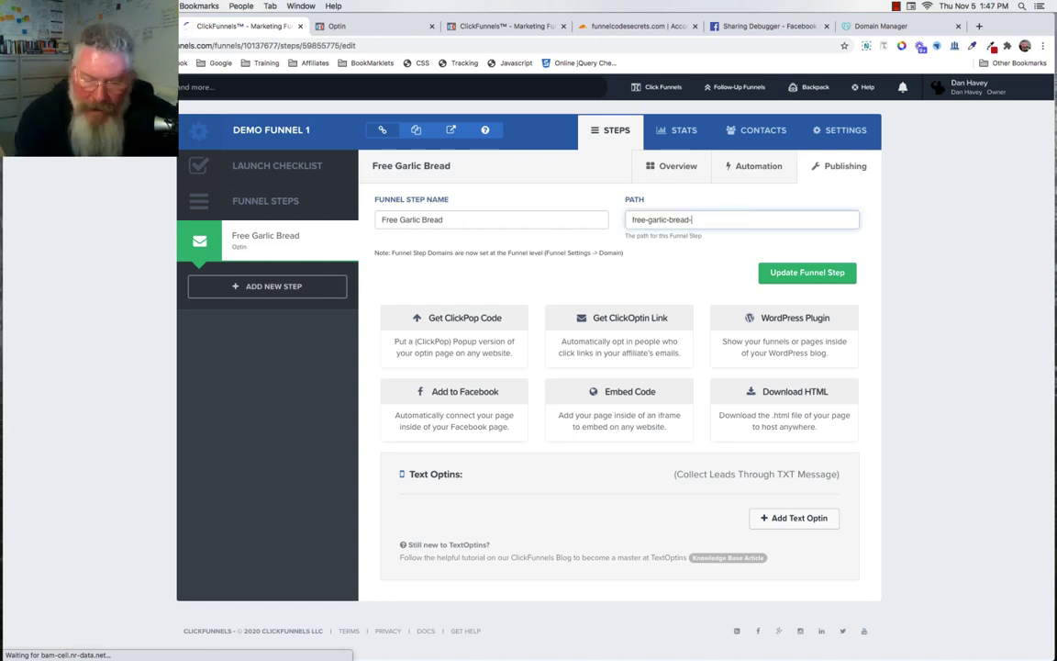
type("loadin")
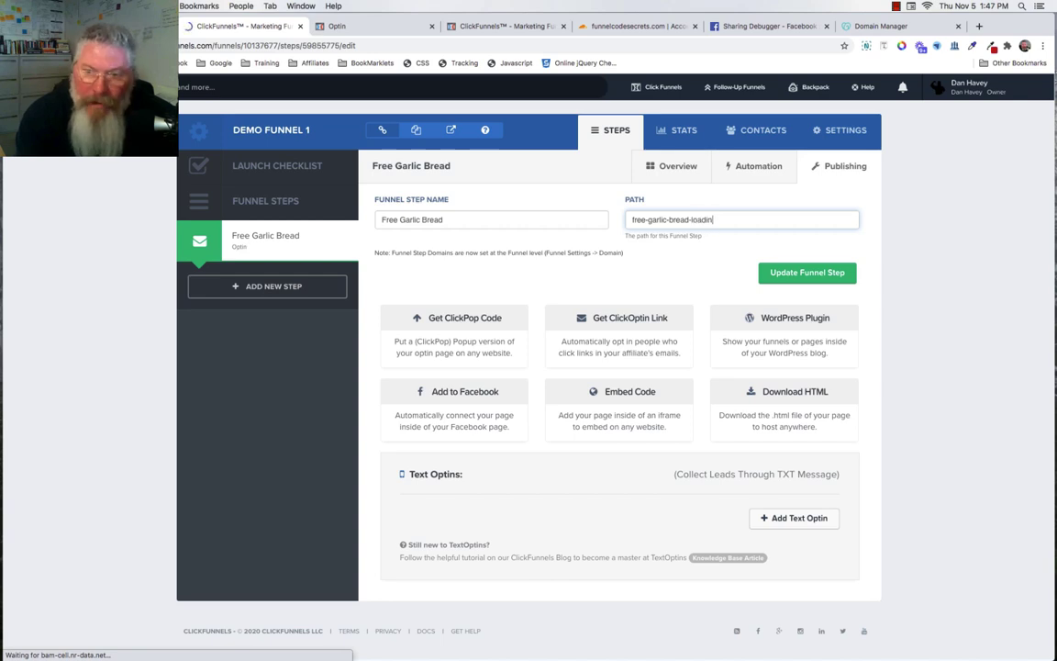
type("g")
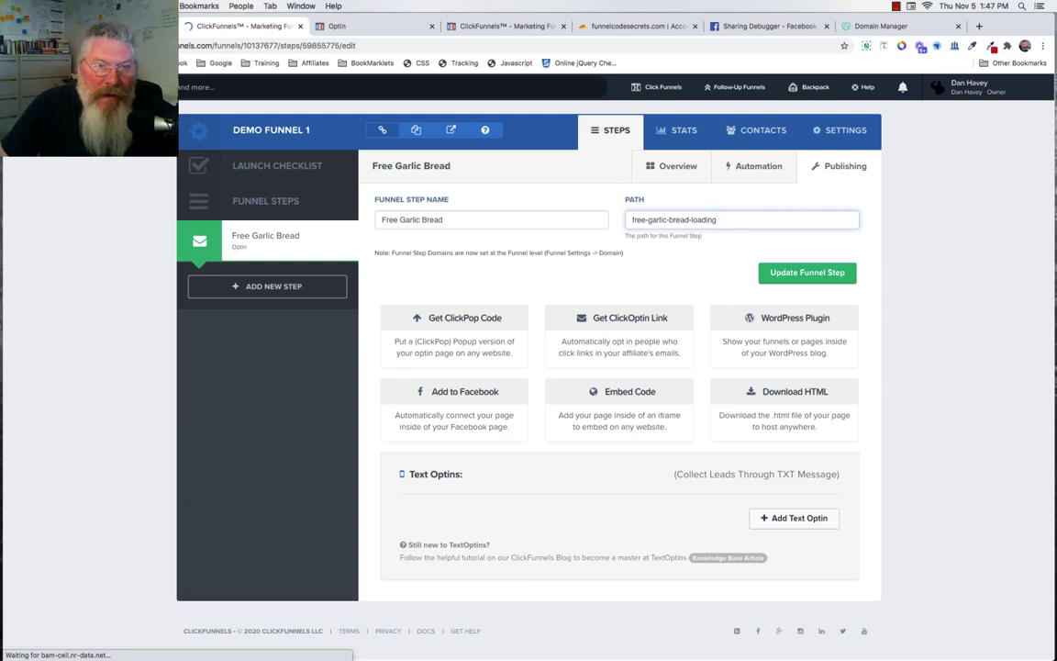
left_click(807, 276)
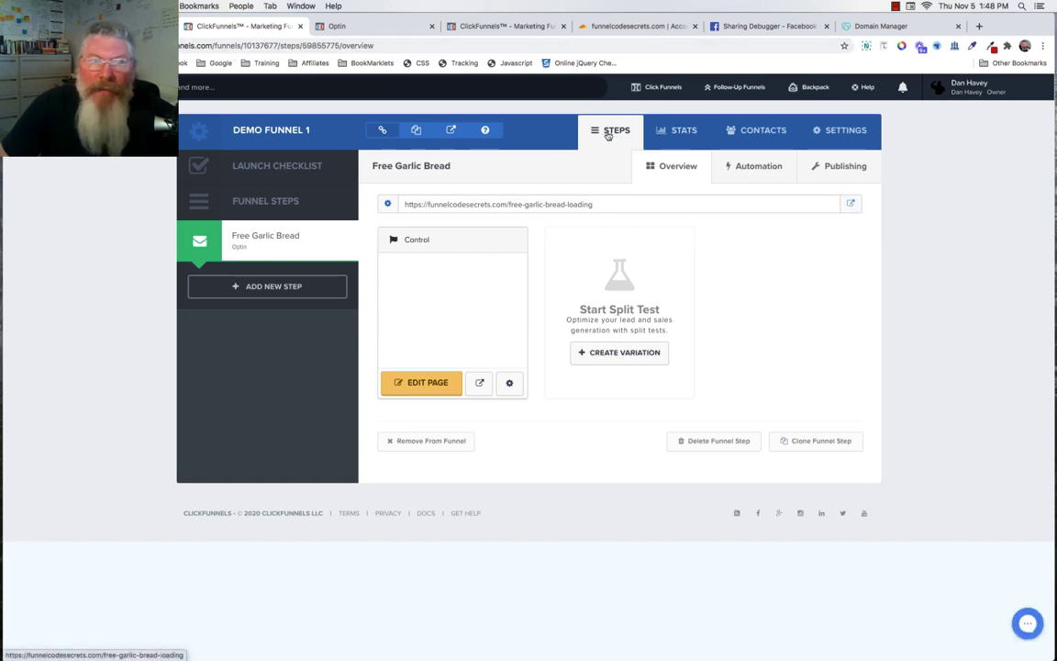
- Visit the funnel step's live URL and compare the resulting address with the path in the control page's settings
left_click(851, 206)
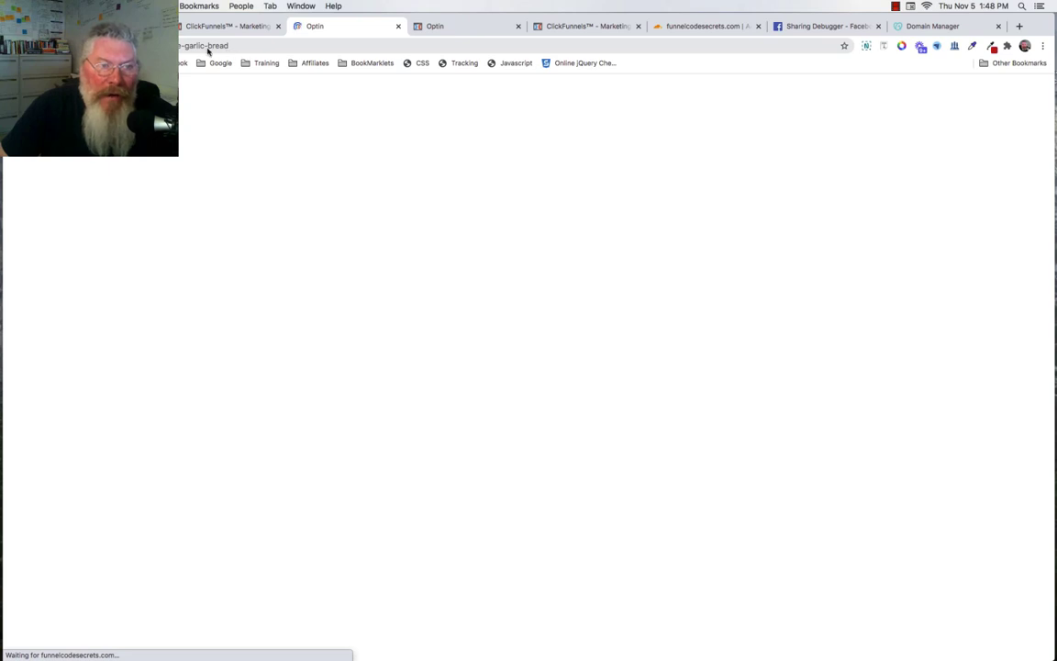
left_click(216, 28)
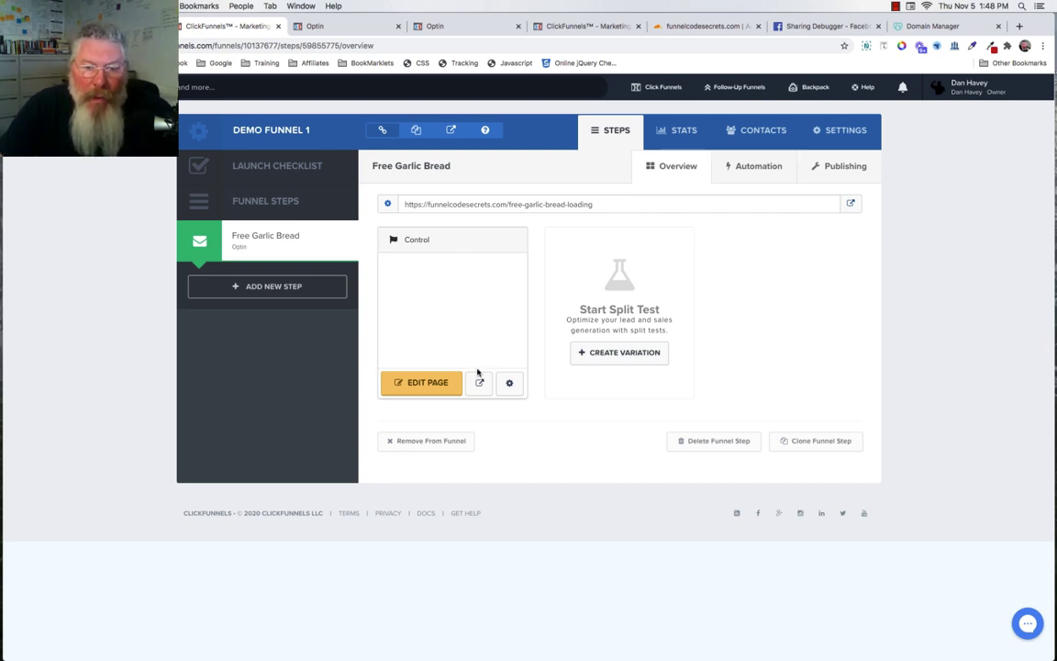
left_click(509, 383)
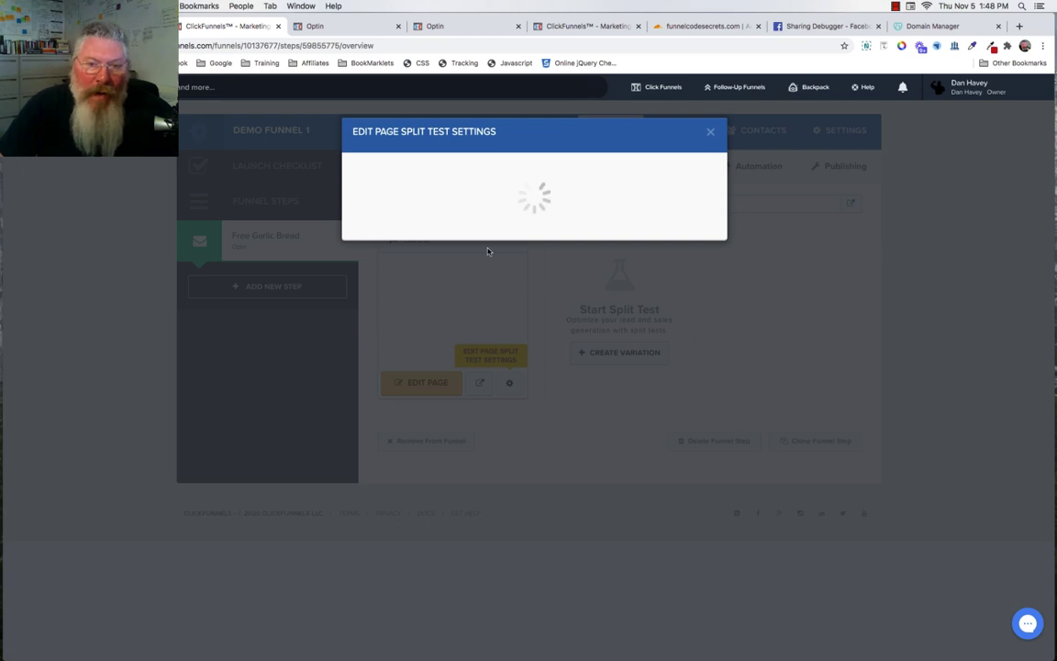
triple_click(404, 258)
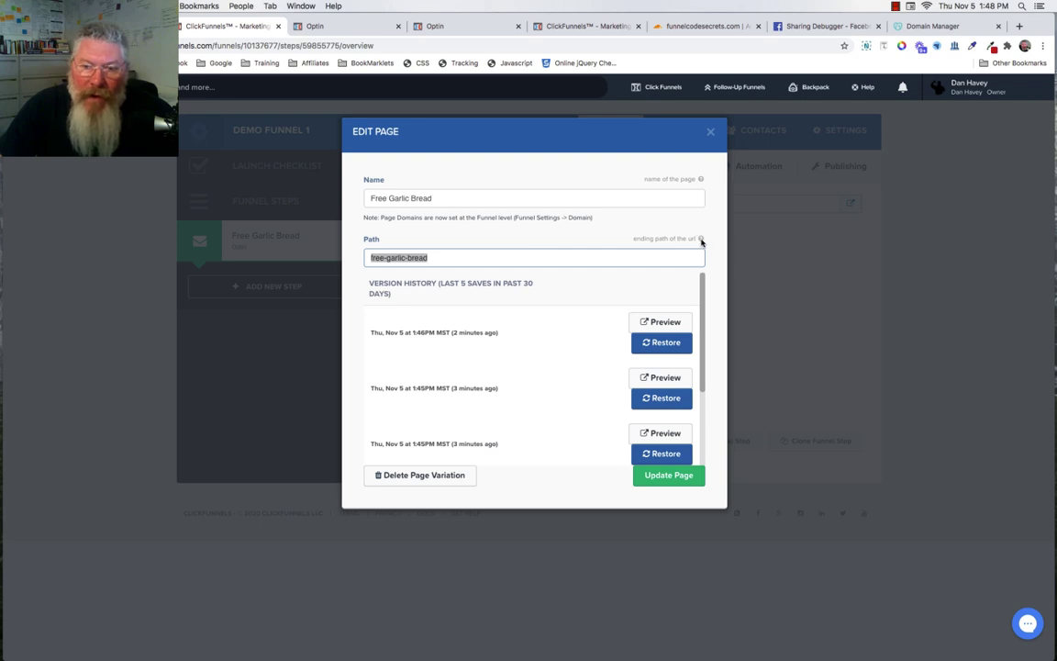
- Close the control page's settings, visit the funnel's main URL to see the address it resolves to, and return to the funnel
left_click(710, 133)
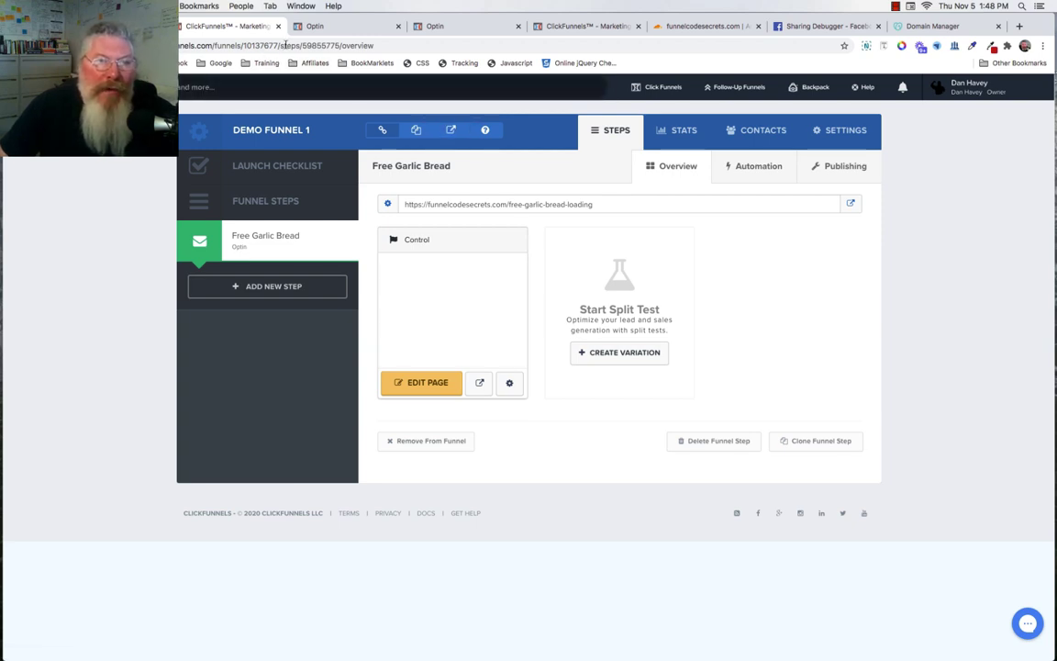
left_click(453, 132)
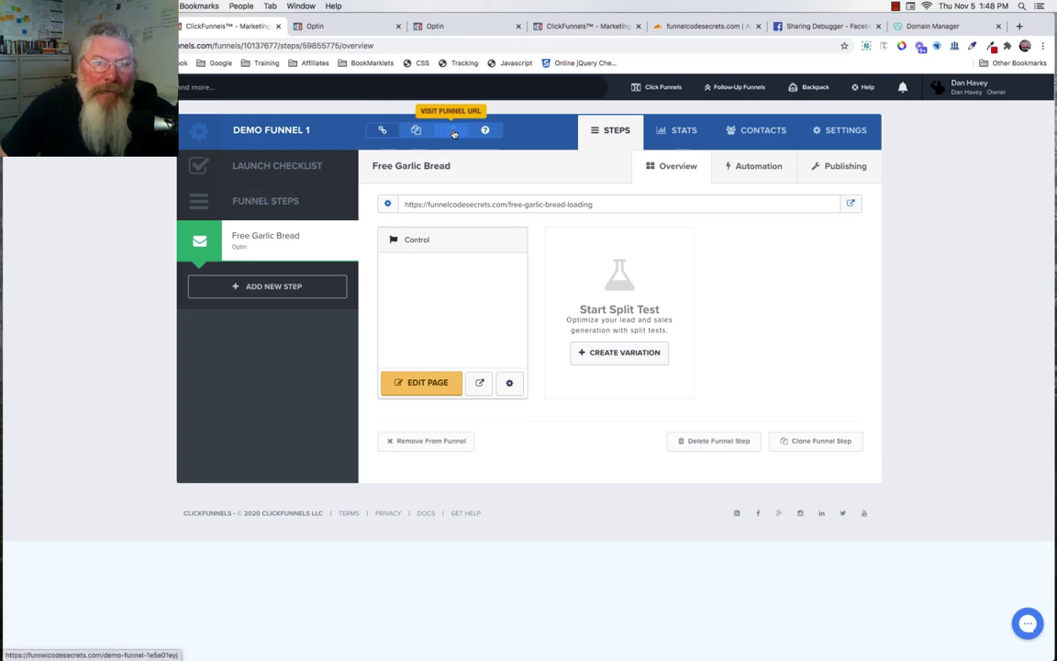
left_click(453, 133)
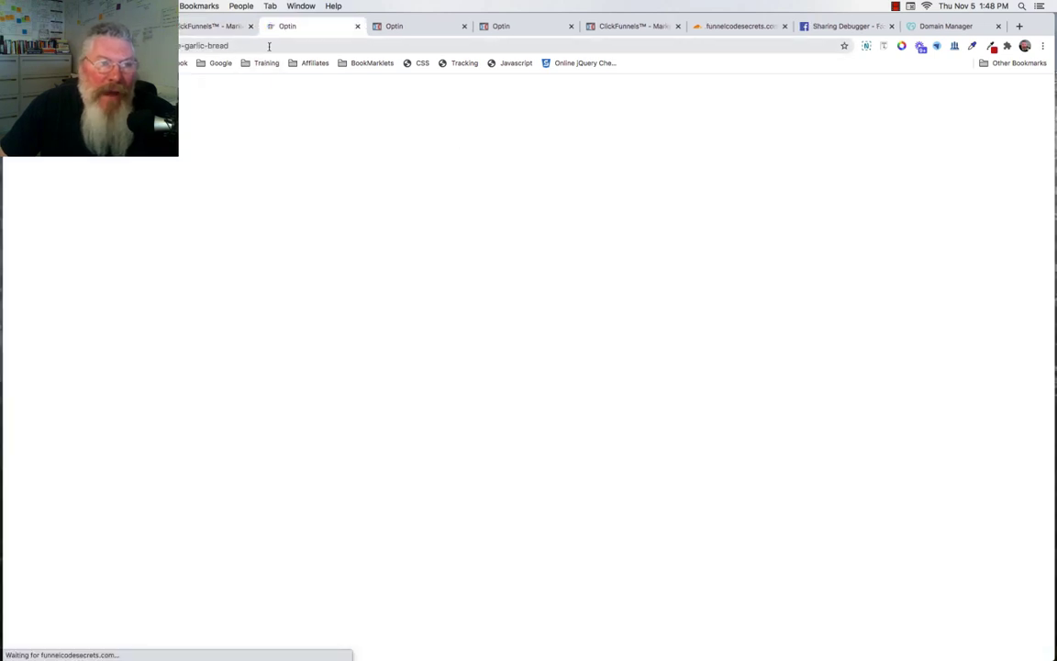
left_click(209, 28)
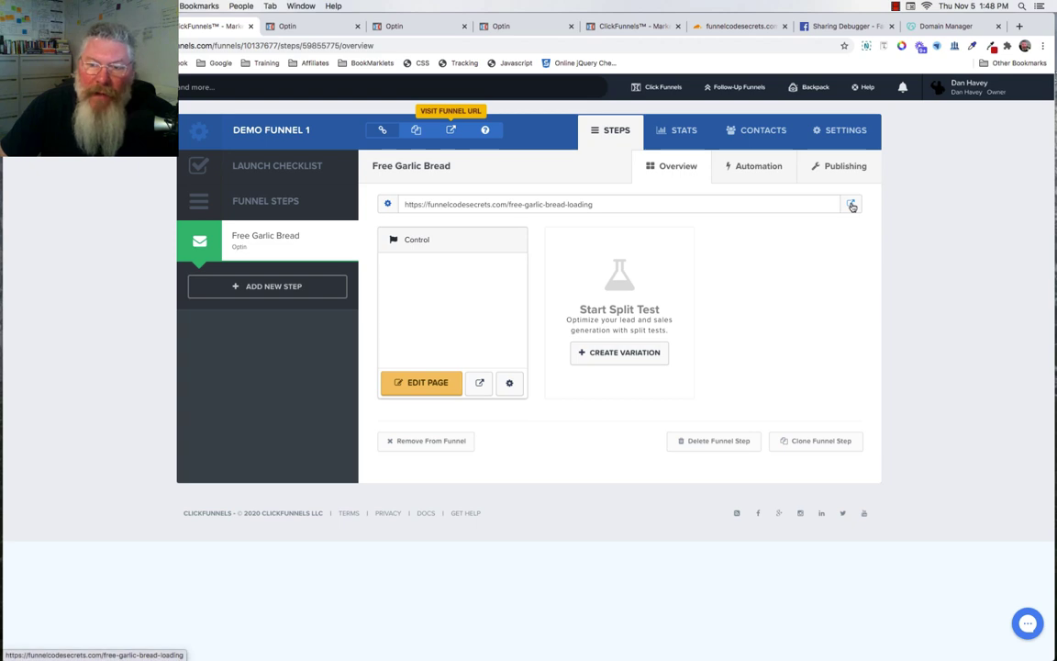
- Check the path in the control page's settings and close them without changes
left_click(508, 385)
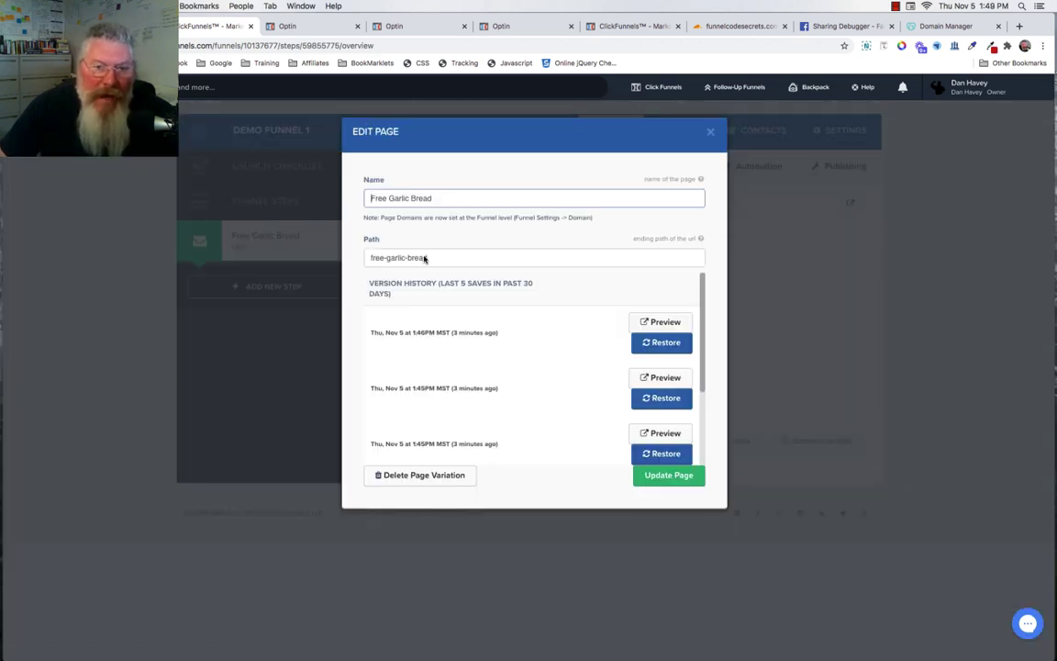
mouse_move(428, 258)
left_mouse_down()
mouse_move(367, 259)
mouse_move(430, 258)
left_mouse_up()
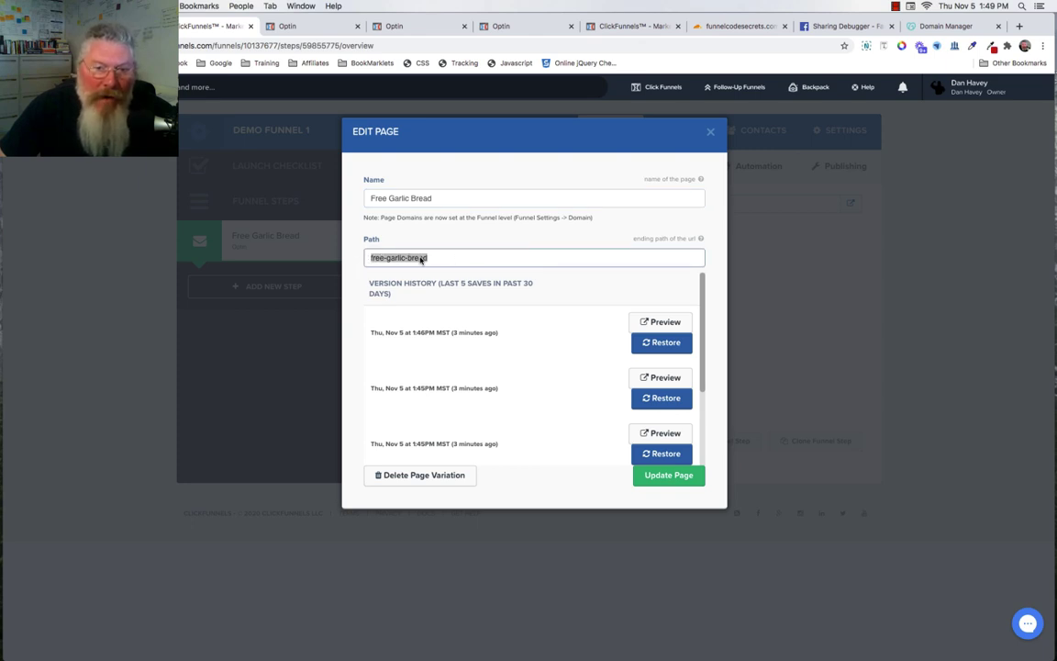
left_click_drag(430, 258, 364, 259)
left_click(711, 132)
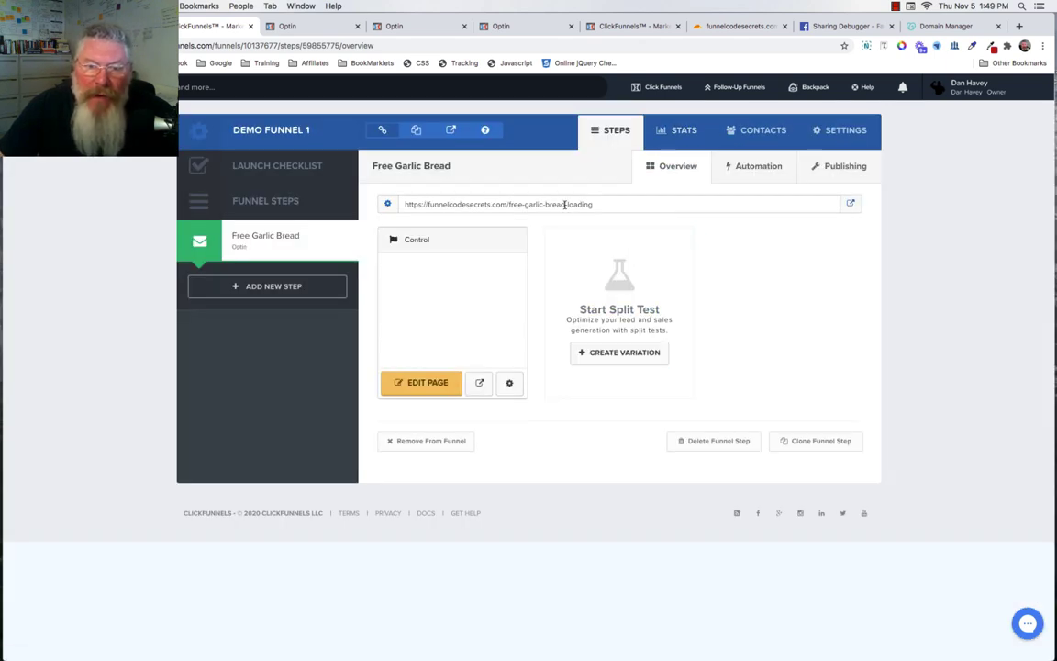
left_click_drag(564, 204, 402, 207)
key("super+c")
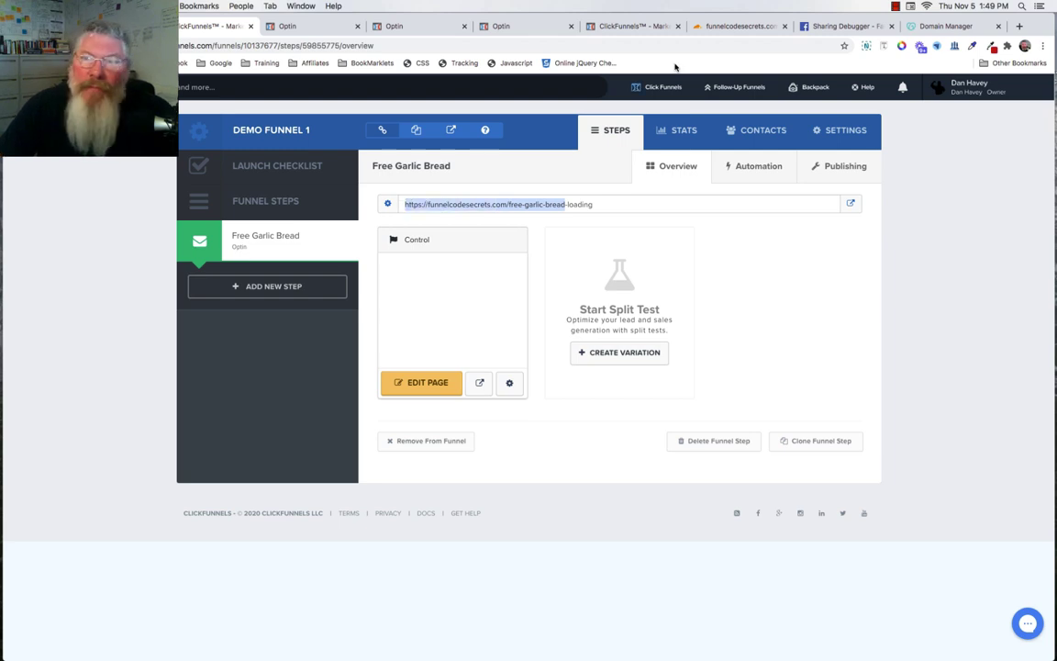
left_click(830, 28)
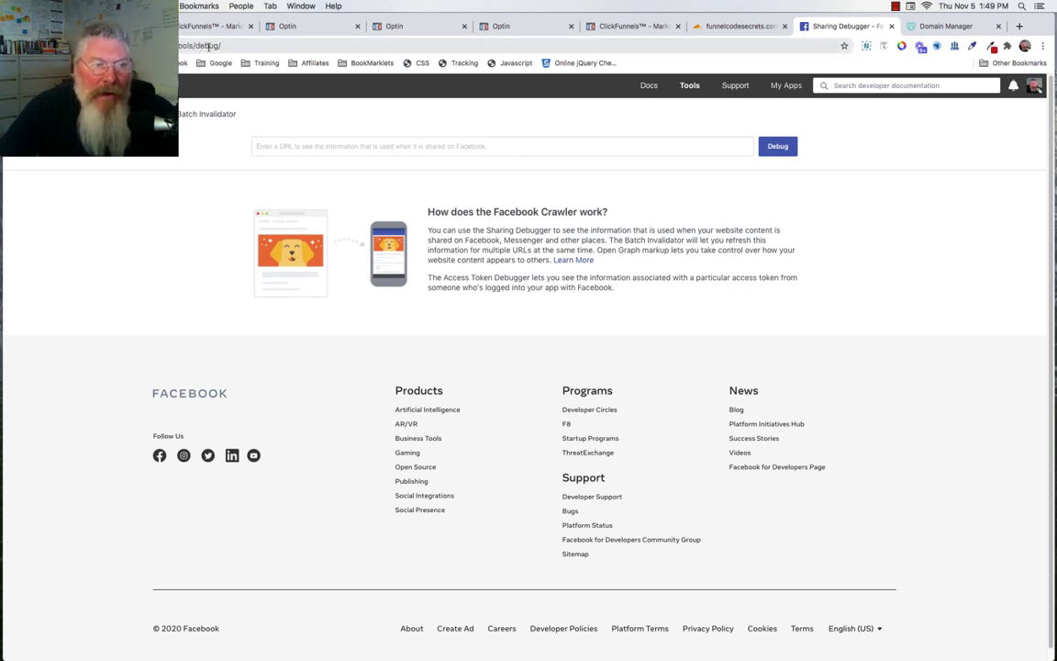
left_click(313, 147)
key("super+v")
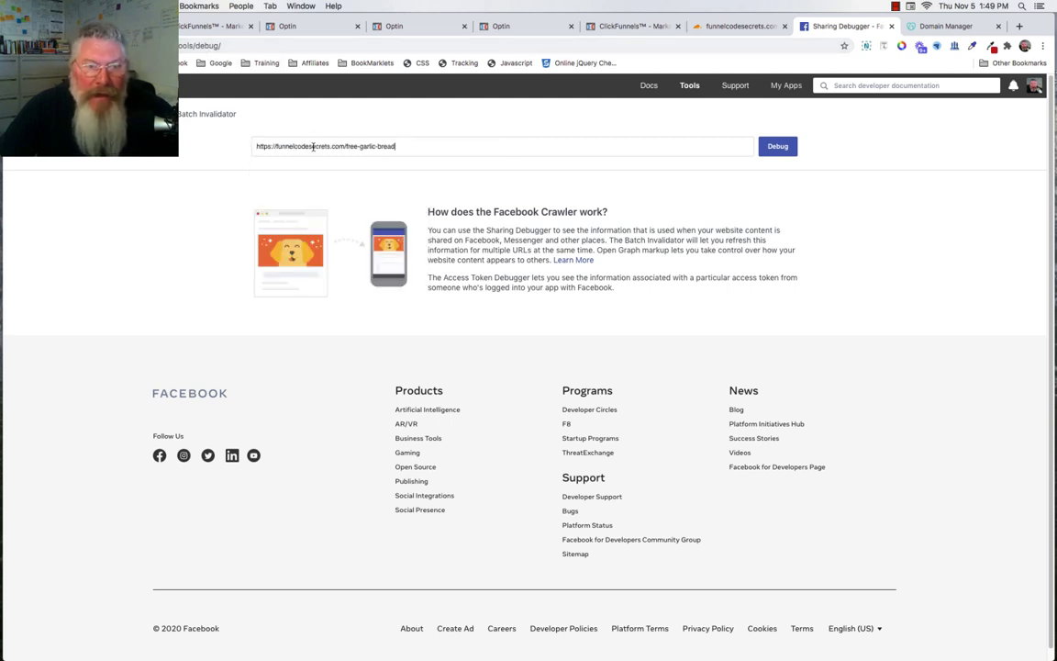
left_click(779, 149)
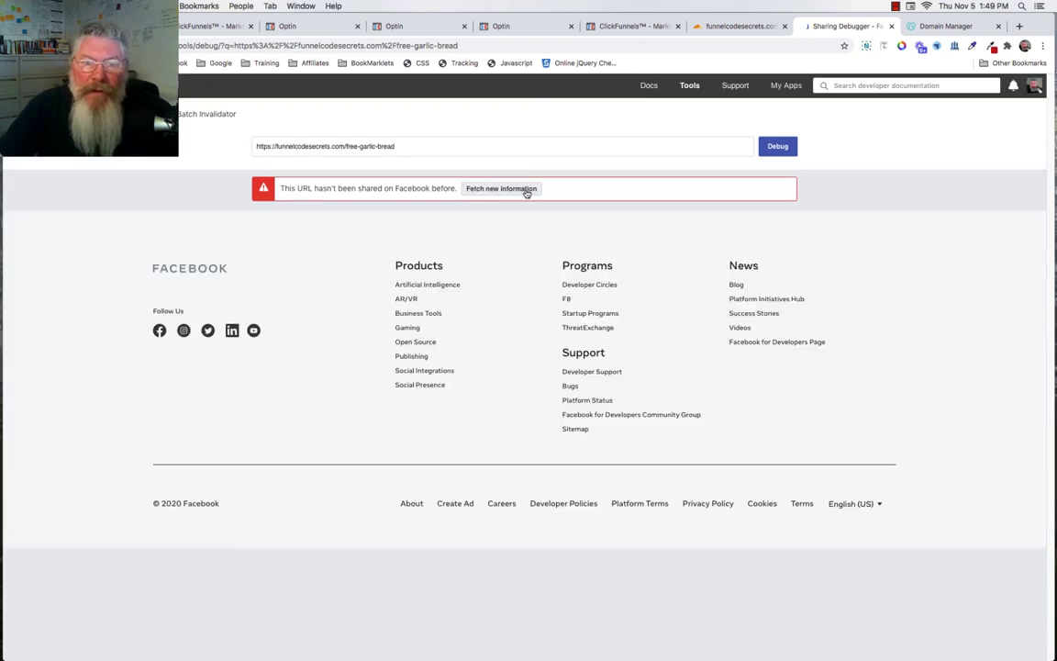
left_click(527, 190)
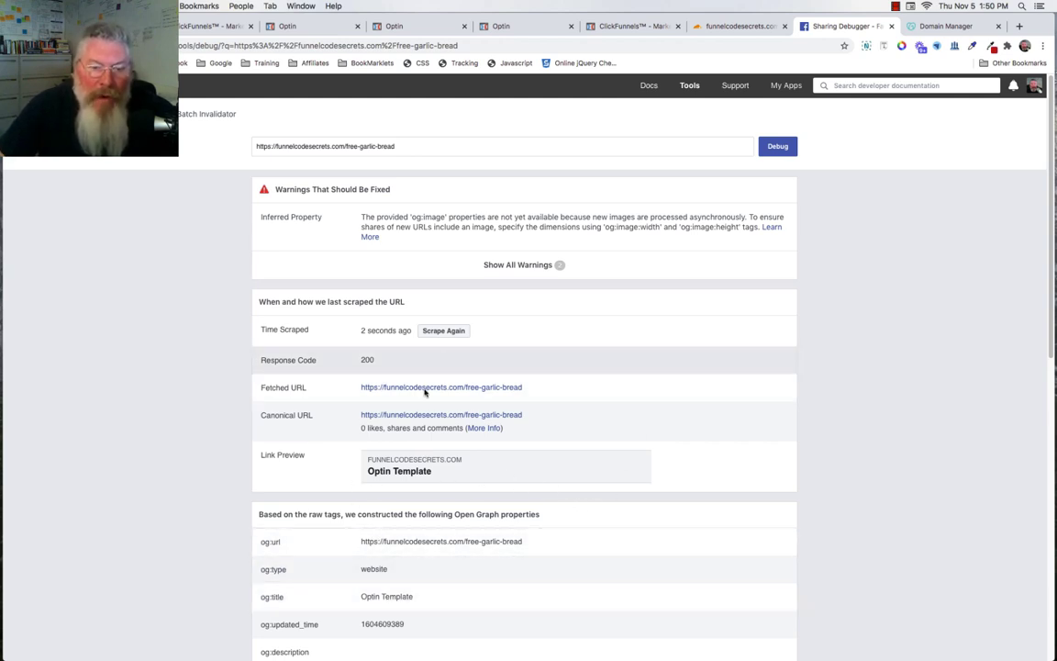
scroll(345, 423, "down", 1)
scroll(337, 431, "down", 2)
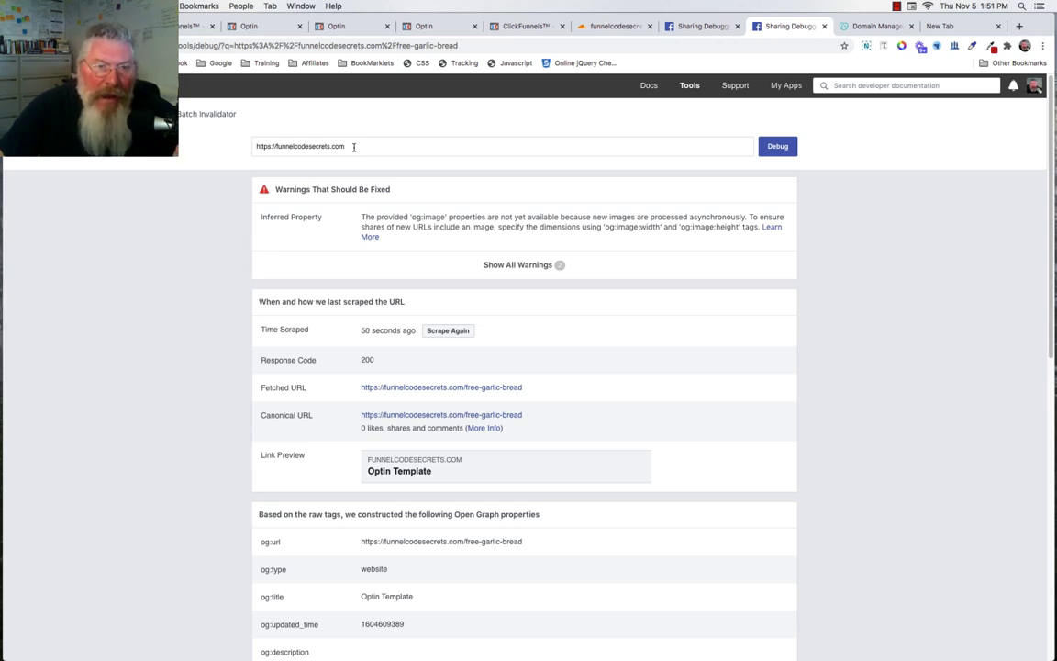
left_click(688, 26)
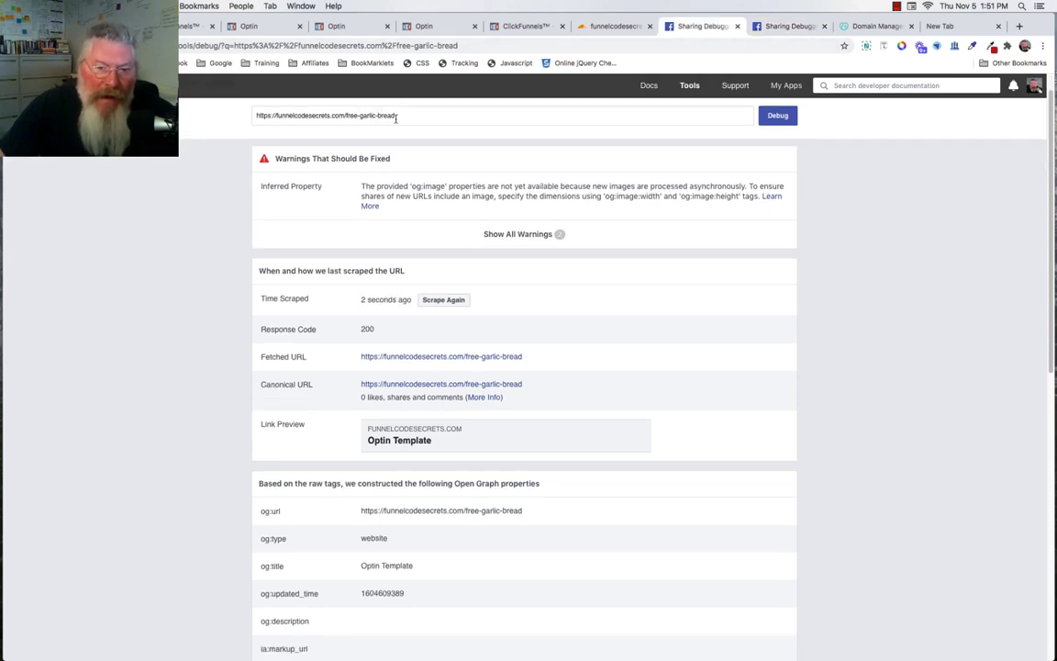
key("ctrl+Tab")
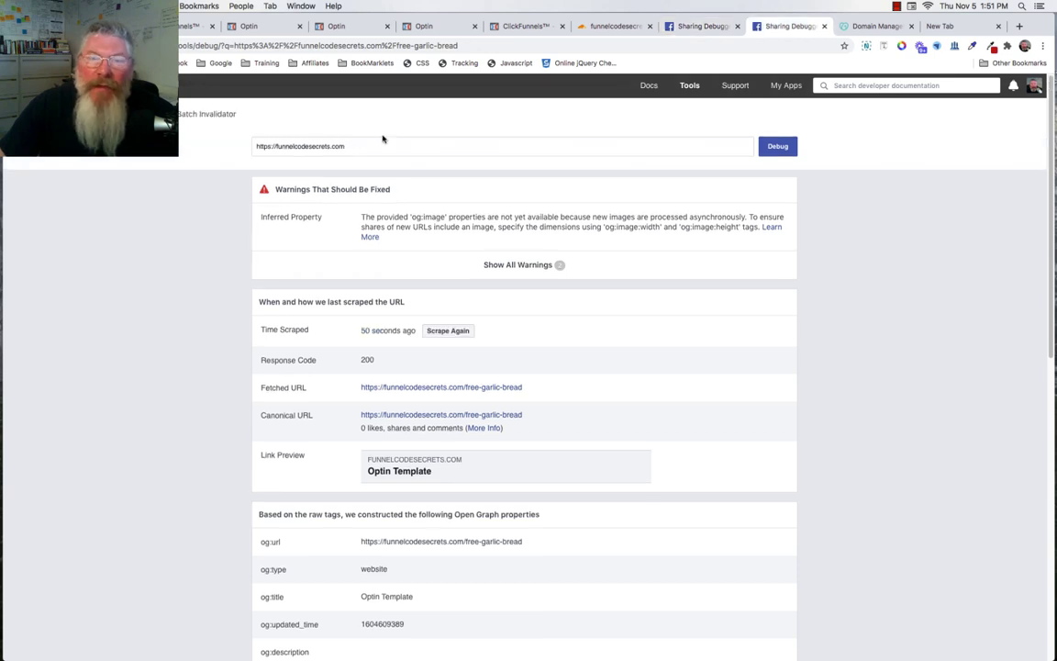
left_click(771, 147)
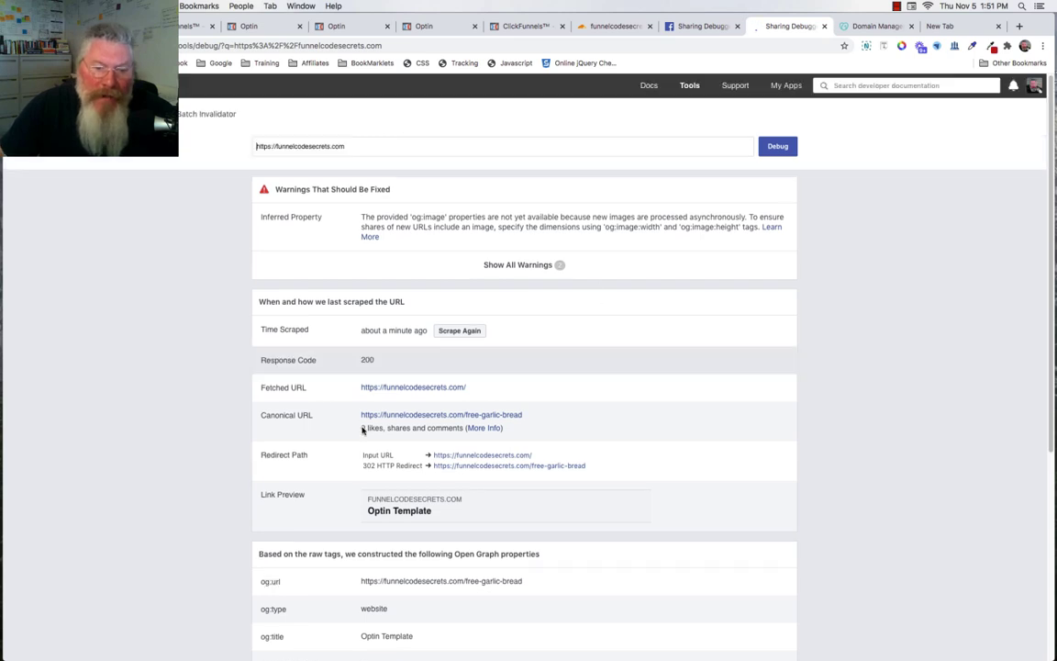
scroll(349, 430, "down", 2)
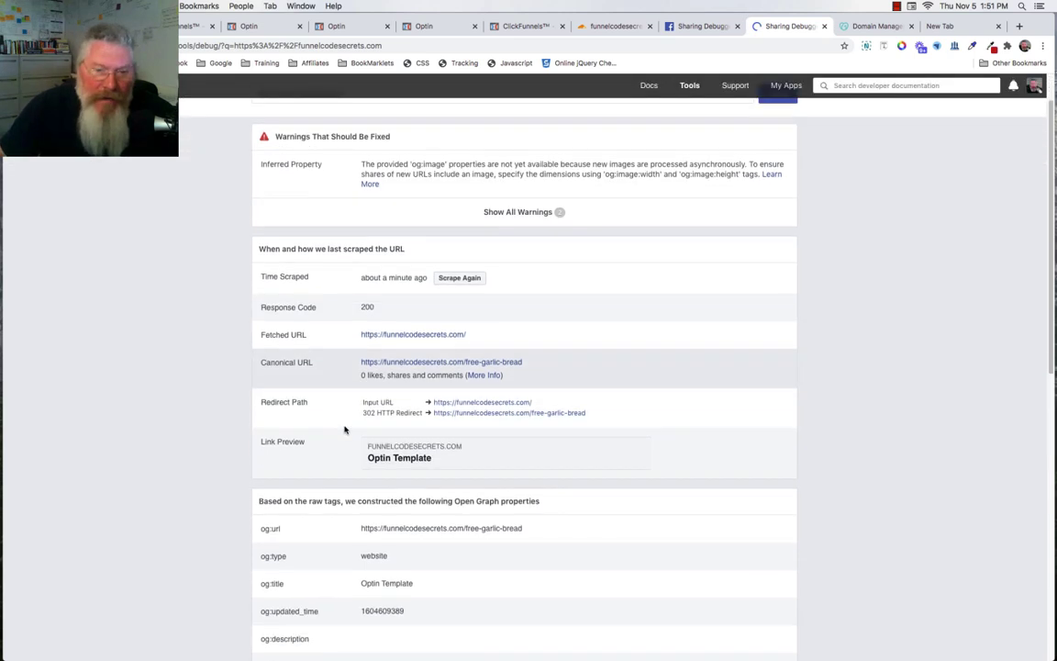
scroll(345, 430, "down", 1)
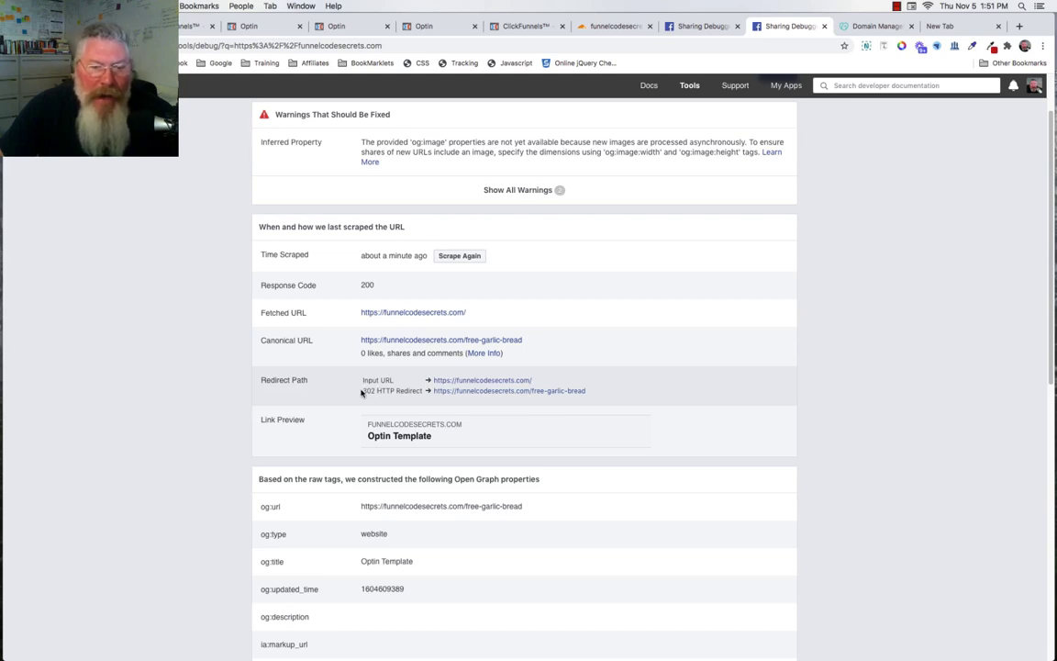
left_click_drag(362, 391, 424, 394)
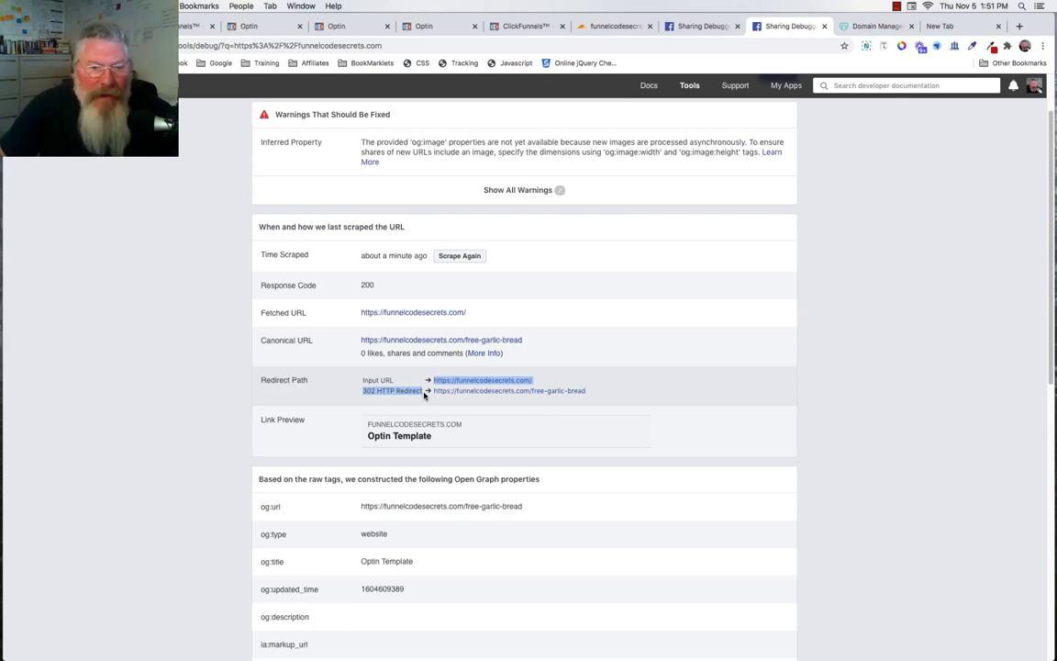
left_click(424, 394)
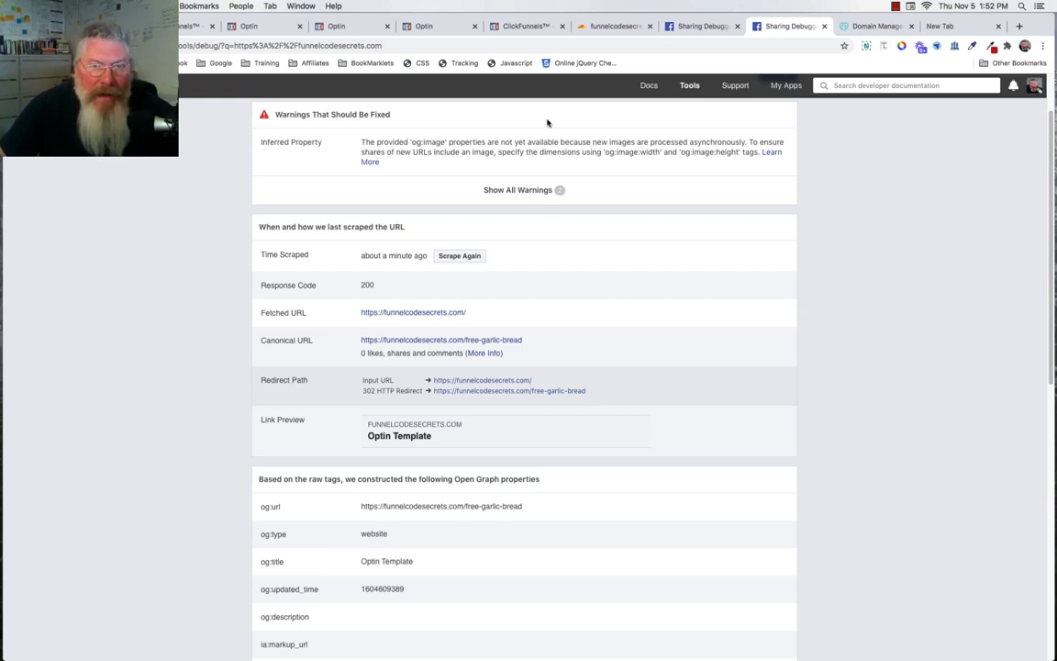
- Return to the funnel, recheck the control page's settings, and highlight the step's URL up to "free-garlic-bread"
left_click(199, 26)
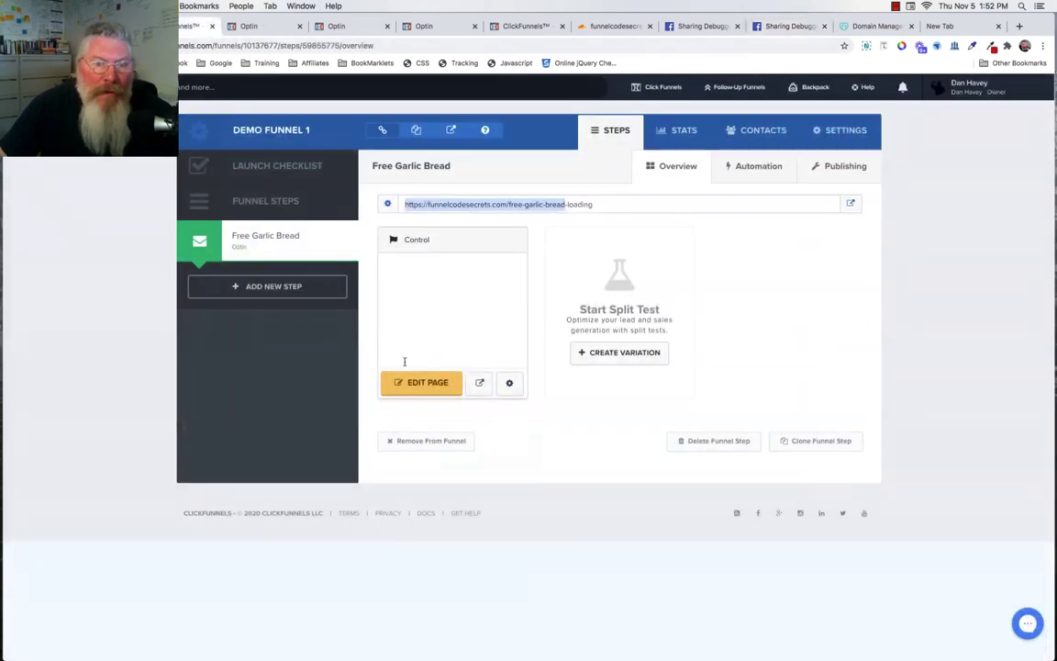
left_click(509, 383)
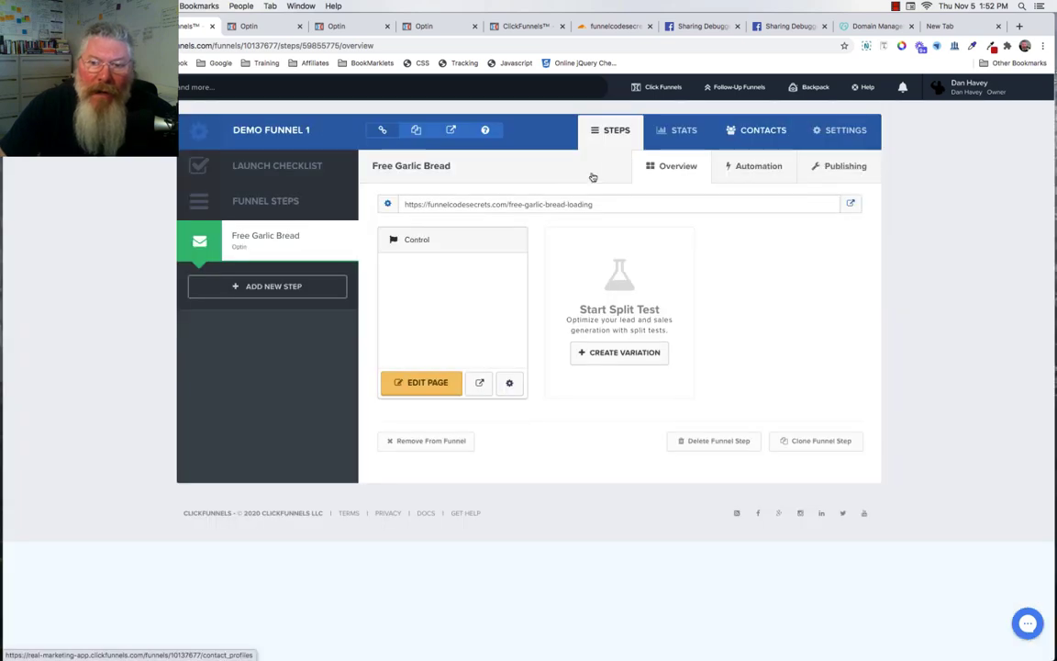
left_click(710, 132)
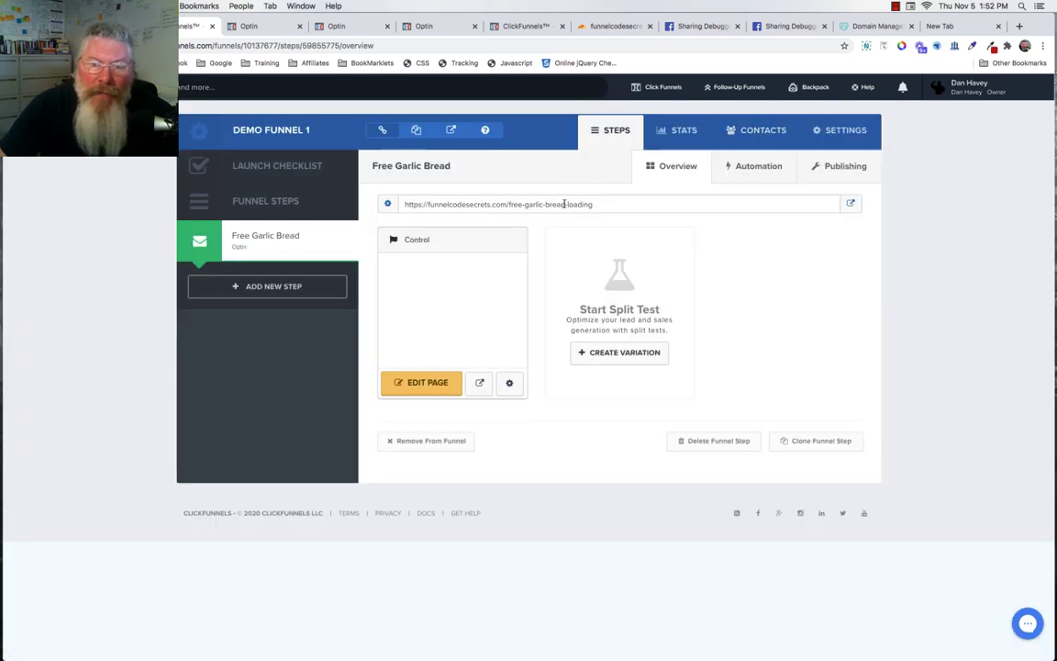
left_click_drag(565, 204, 405, 204)
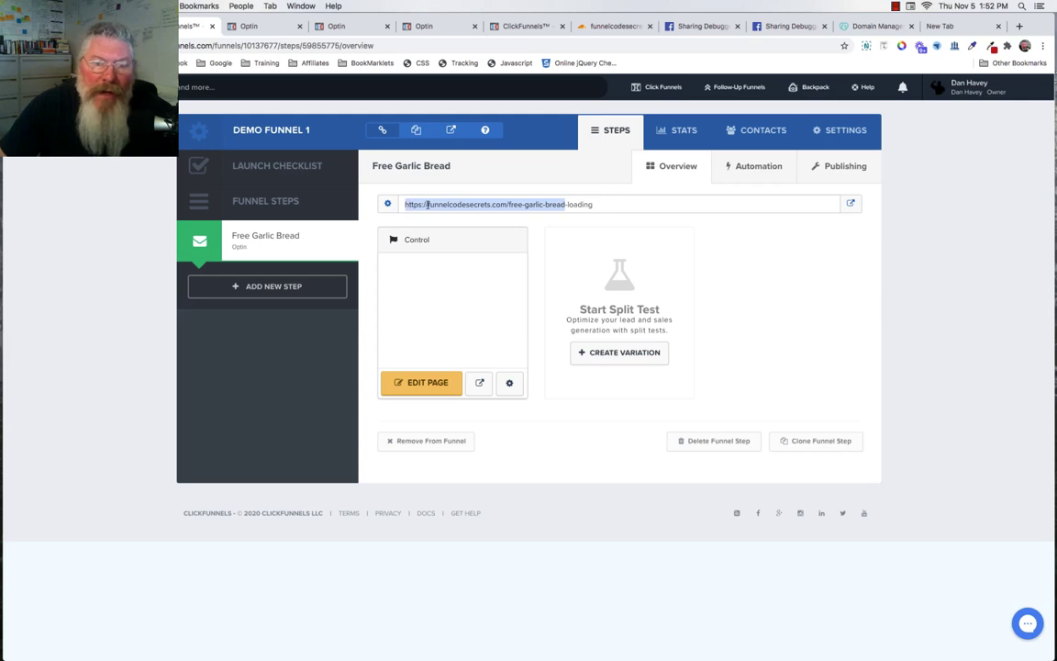